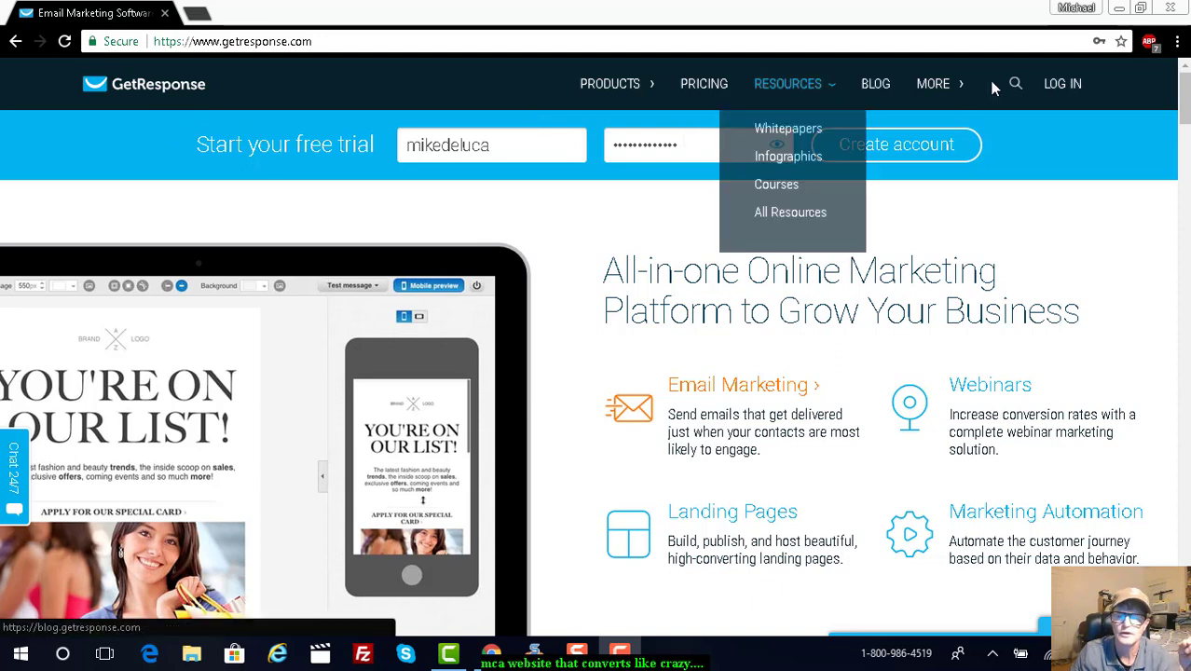
Step: Log in to GetResponse and open the autoresponder management page
left_click(1065, 86)
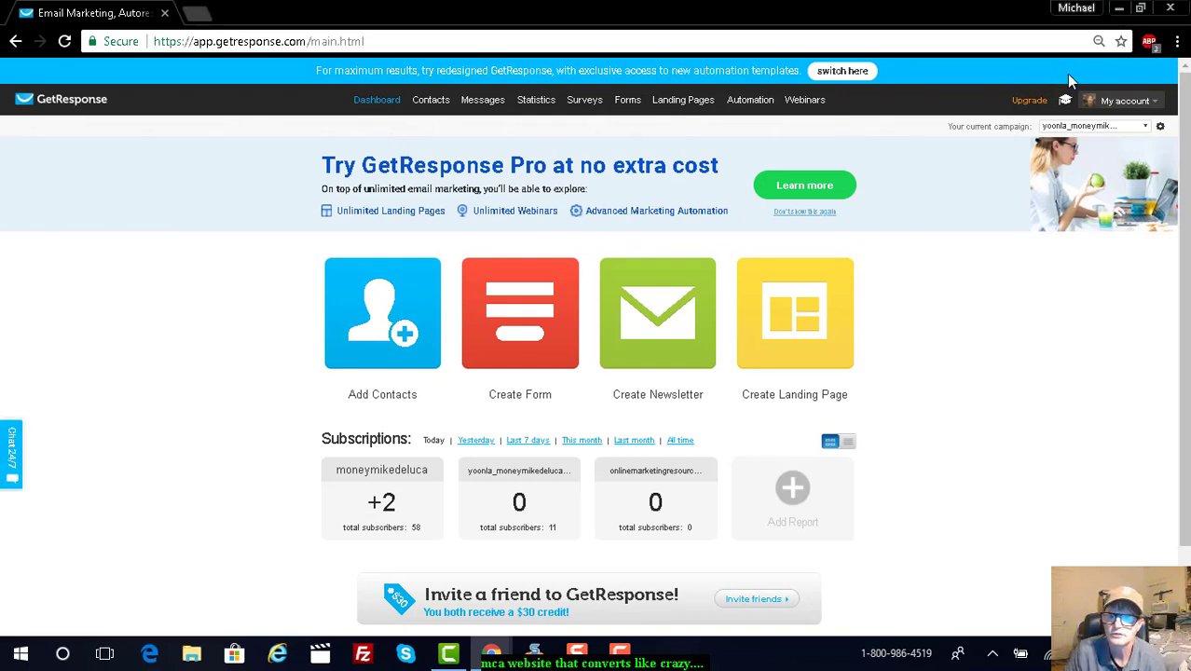
mouse_move(480, 105)
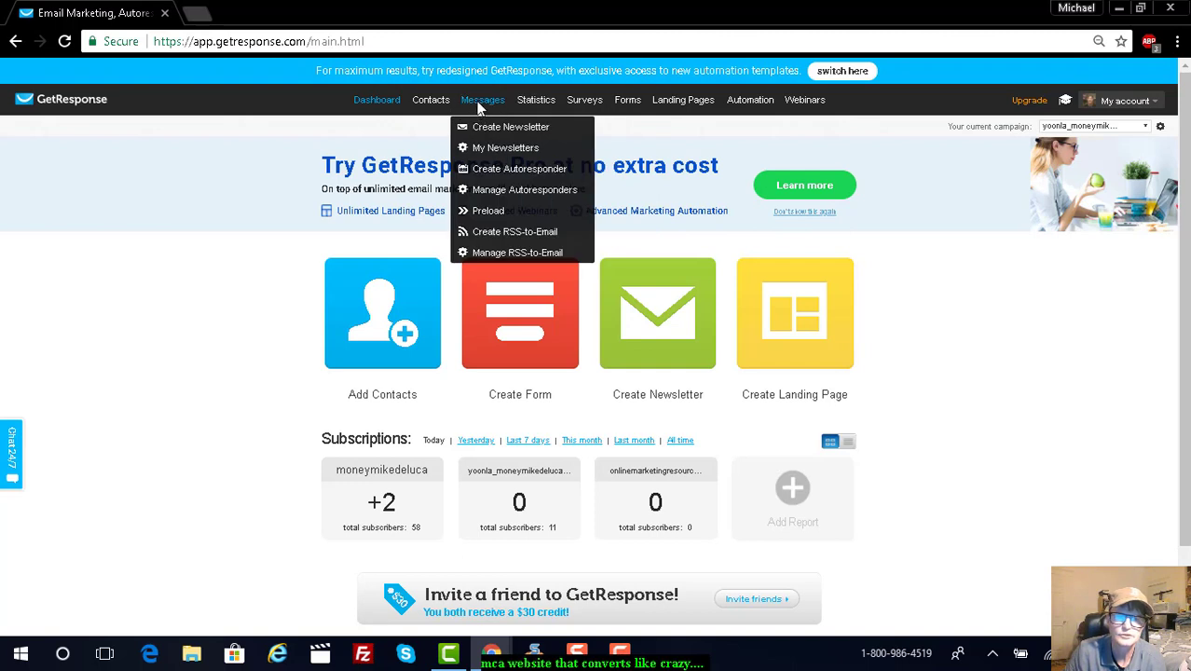
left_click(508, 190)
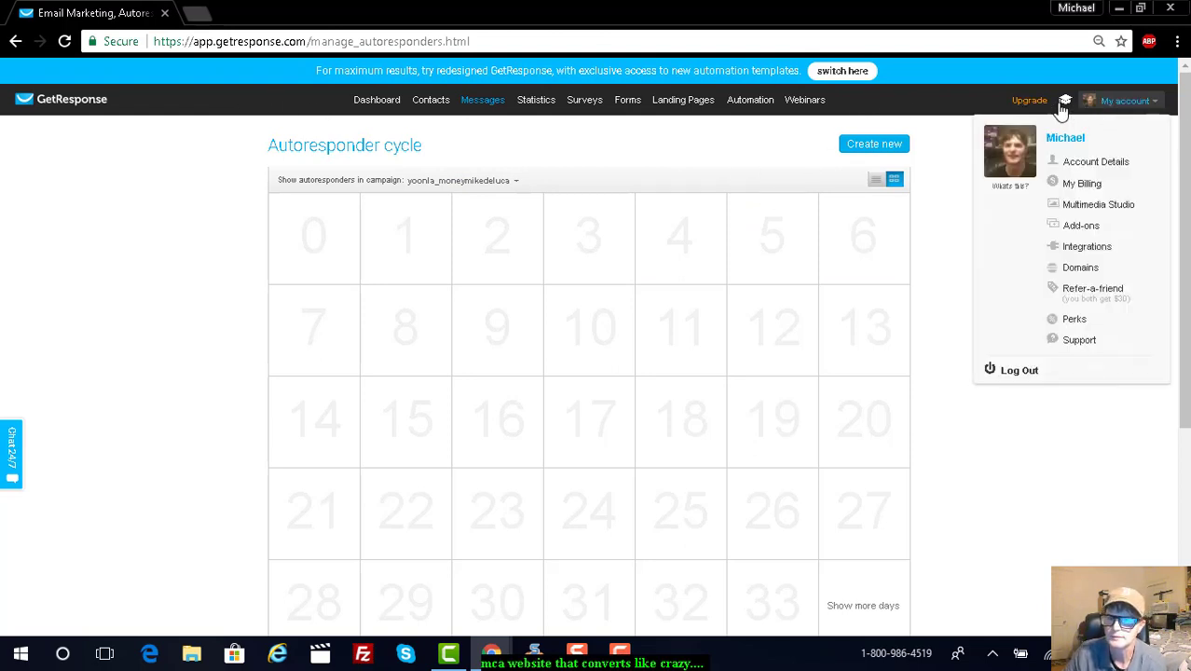
Step: Start a new autoresponder for day 5 in the motorclubchoice campaign and review its campaign choices and message settings
left_click(851, 148)
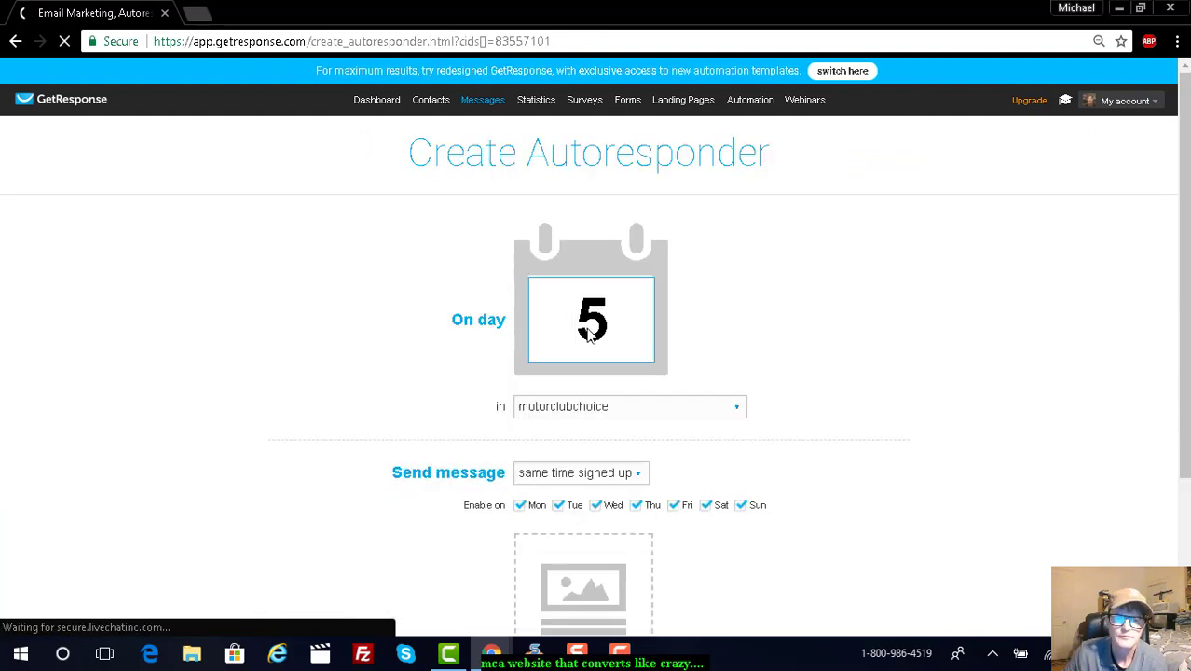
left_click(589, 323)
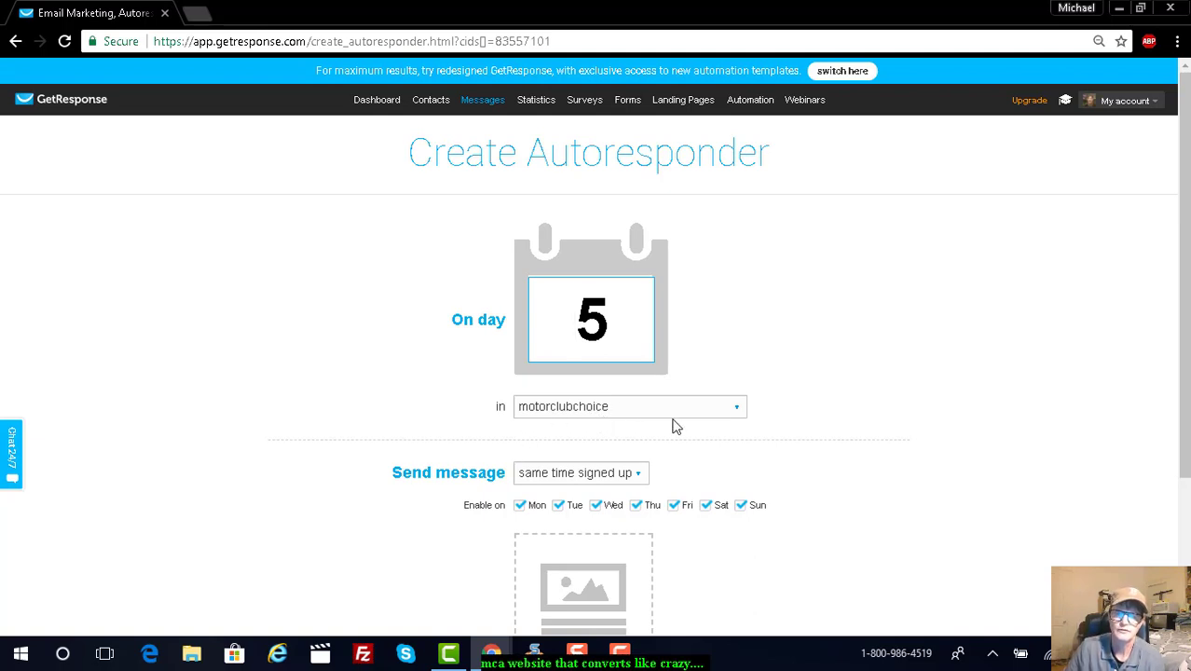
left_click(734, 415)
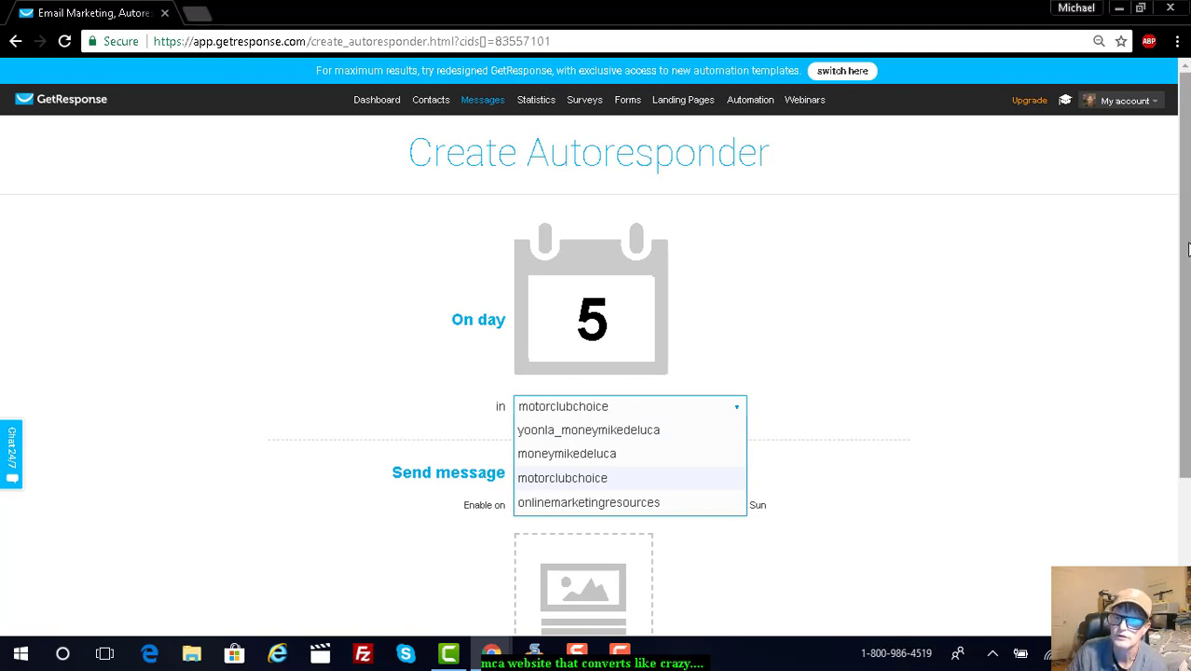
left_click_drag(1187, 248, 1187, 393)
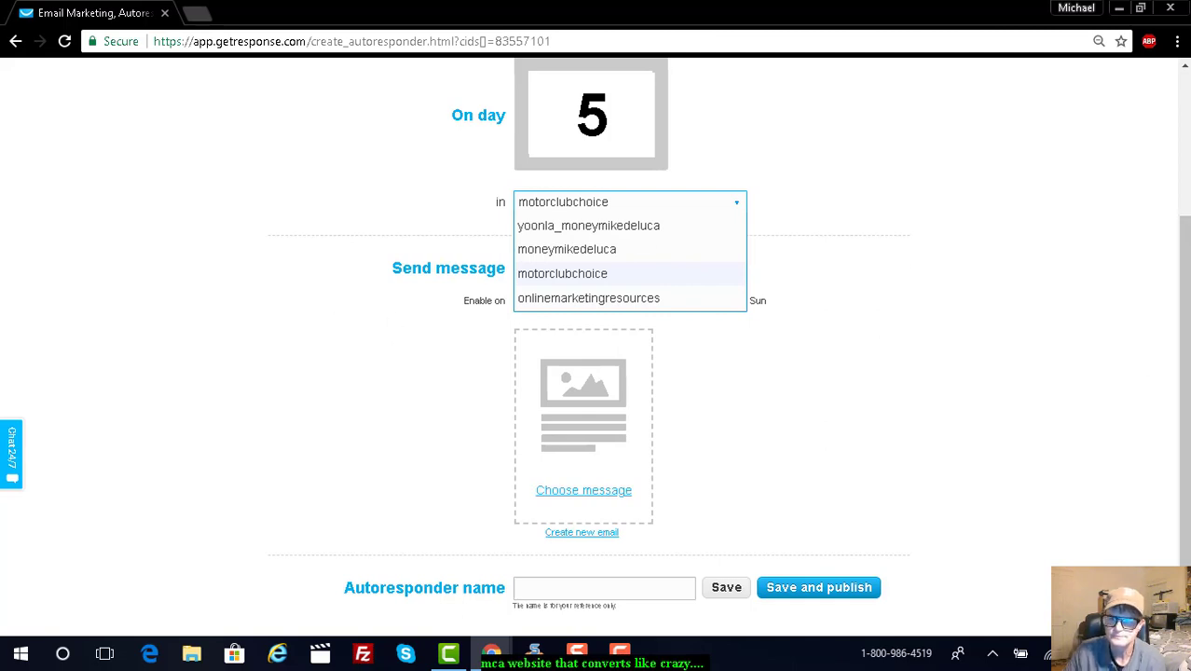
left_click_drag(1185, 391, 1185, 244)
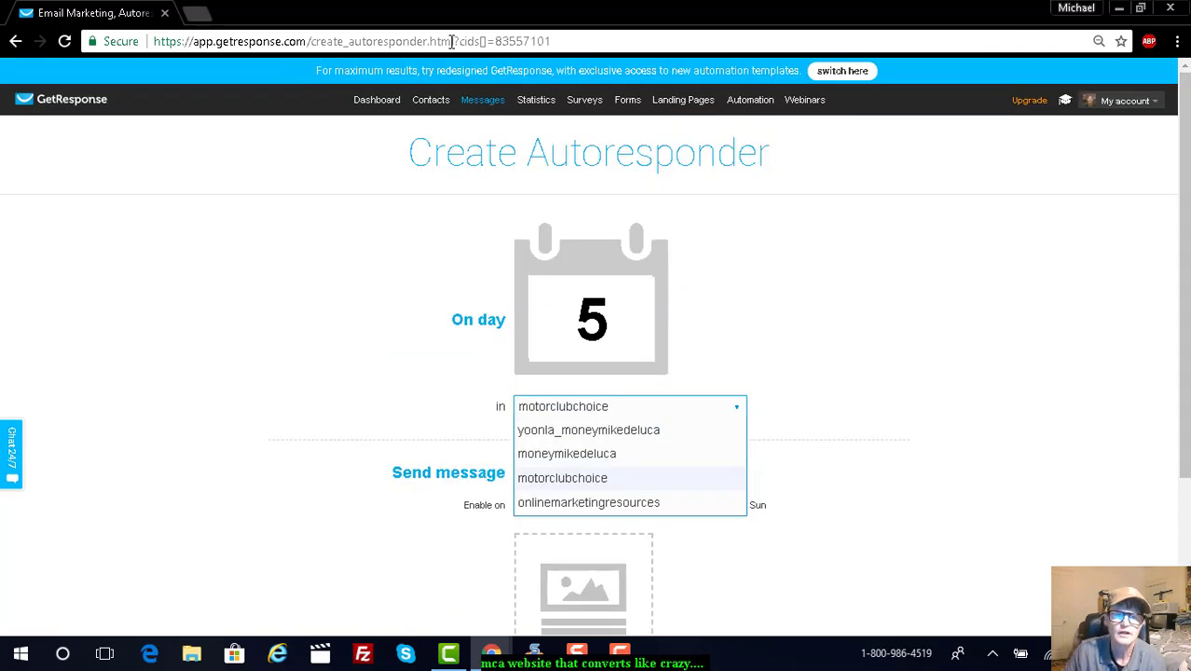
mouse_move(482, 100)
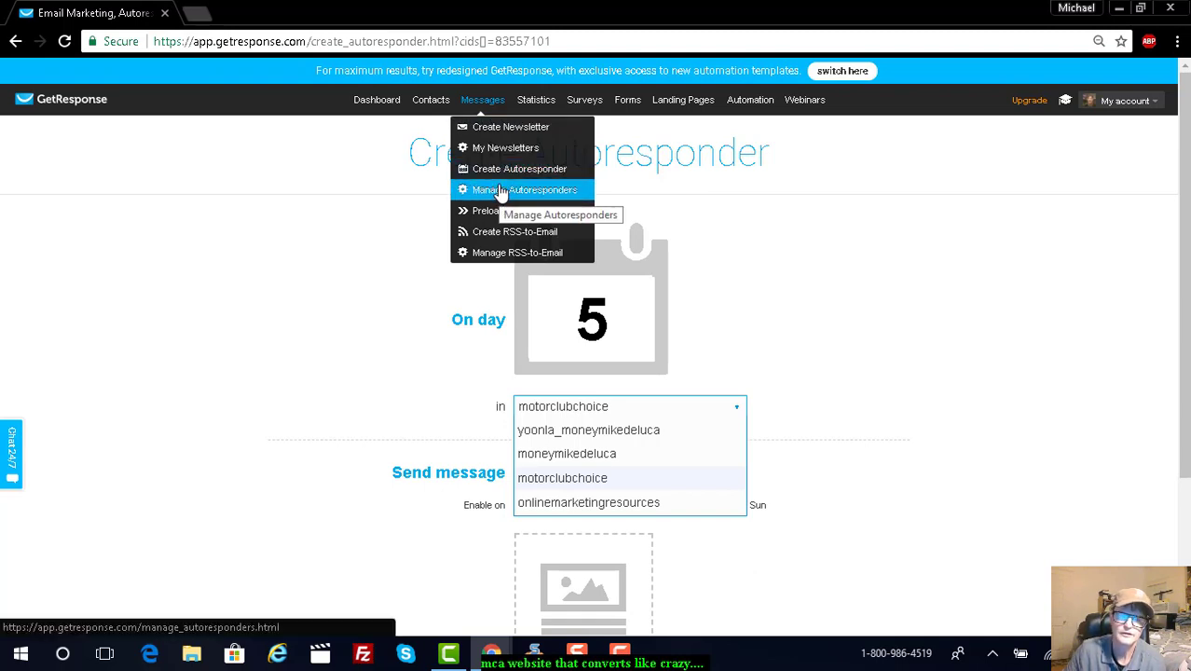
left_click(563, 410)
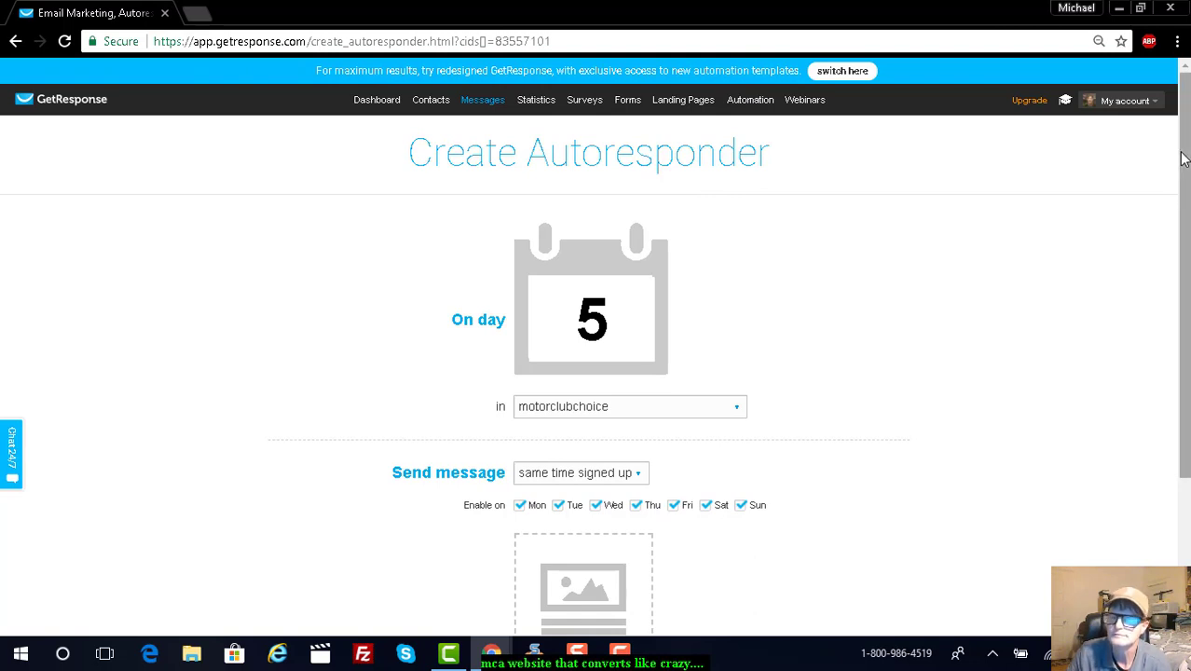
left_click_drag(1182, 159, 1185, 194)
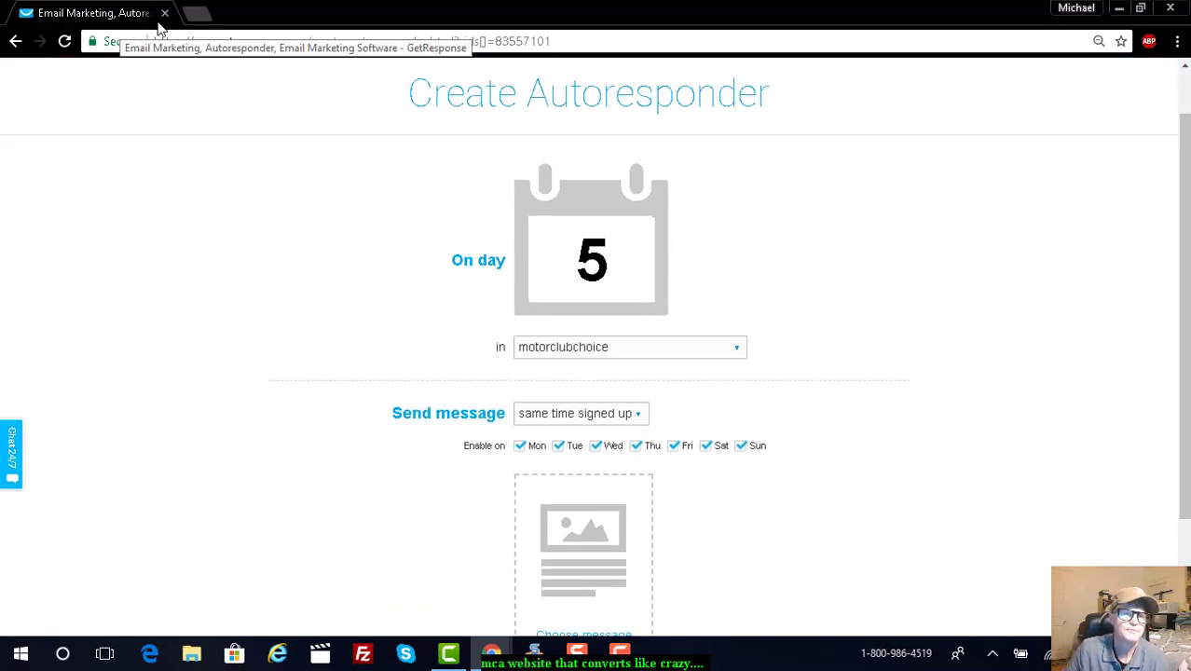
left_click(369, 39)
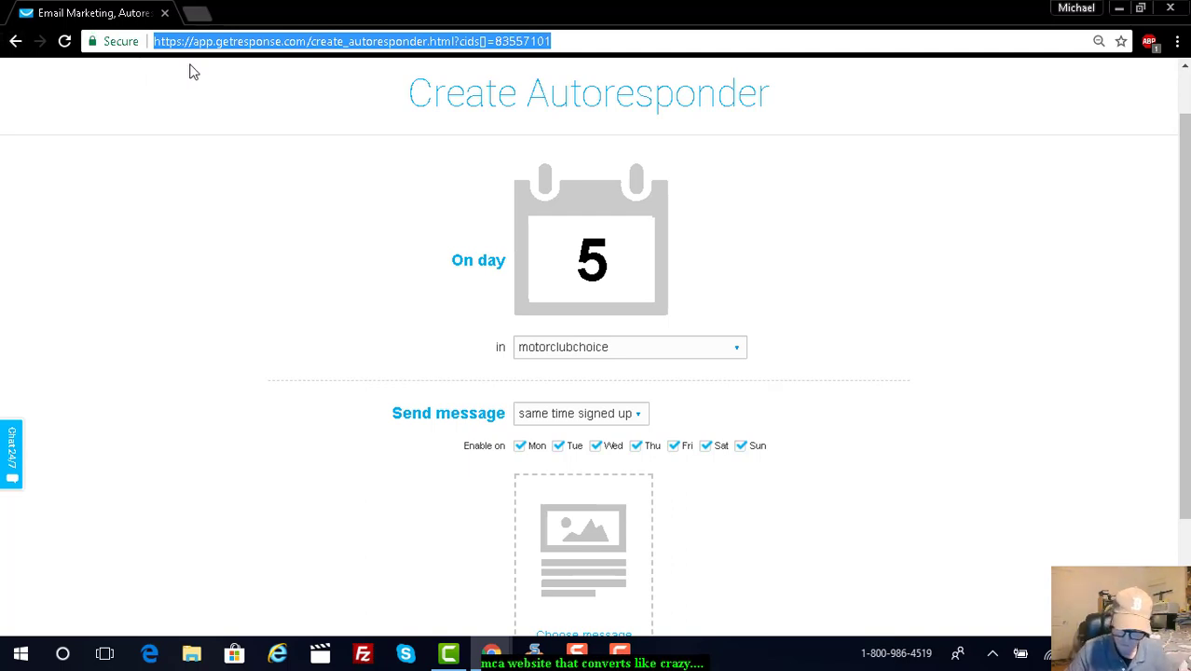
key("BackSpace")
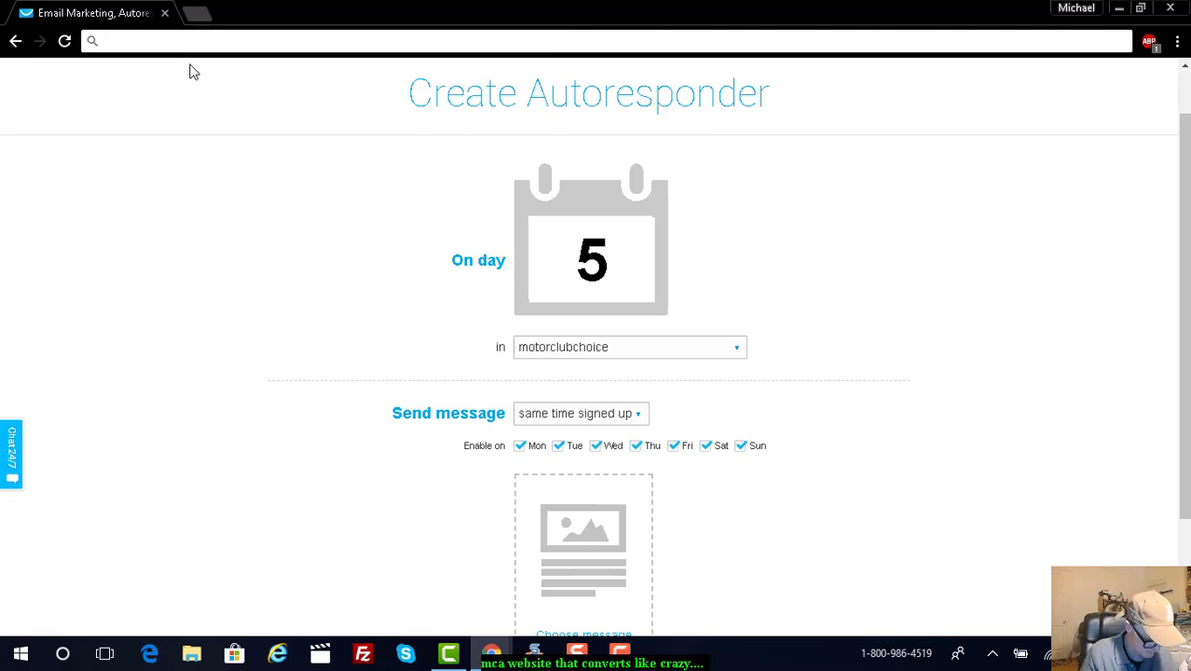
type("www")
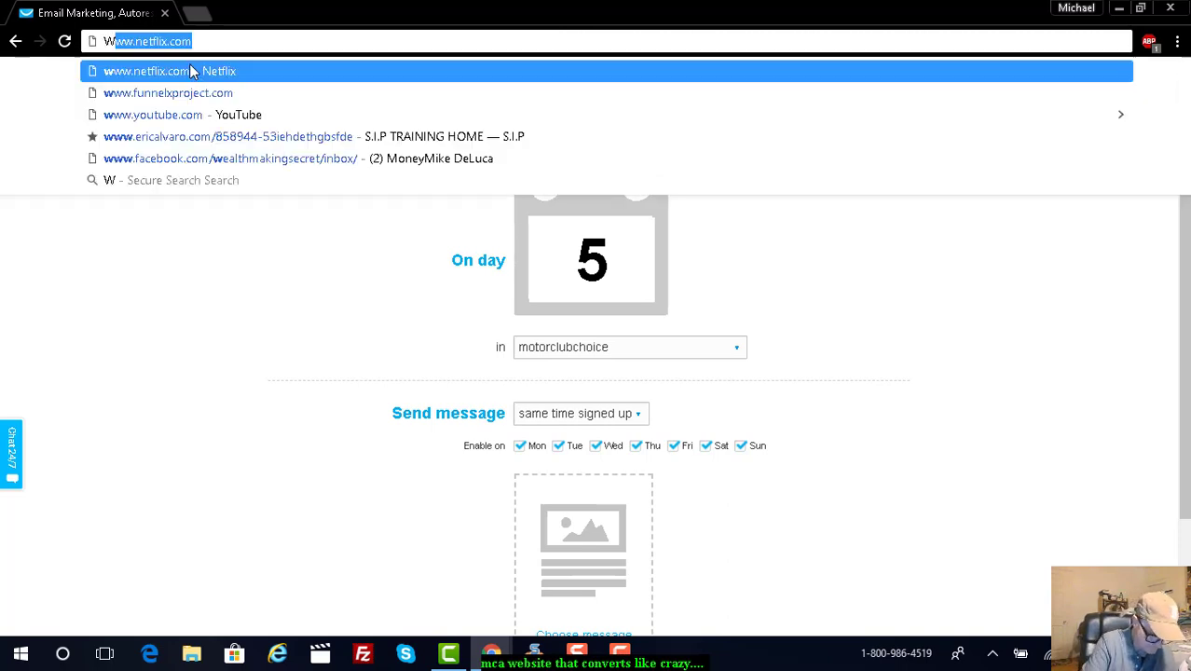
type(".")
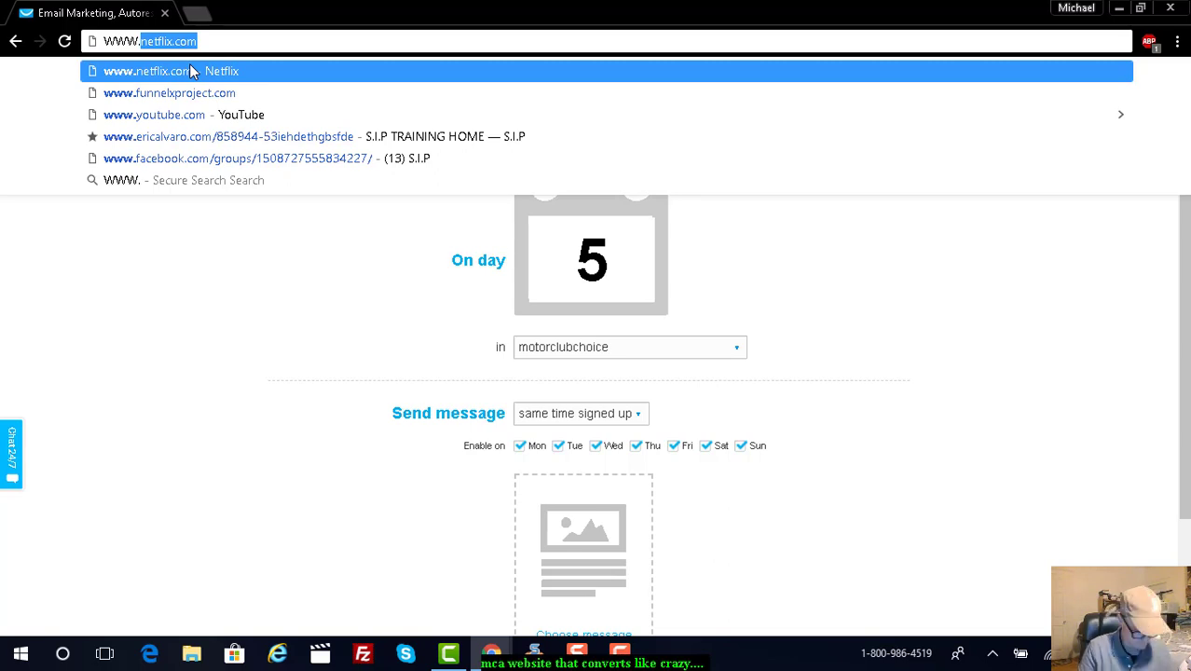
type("MCA")
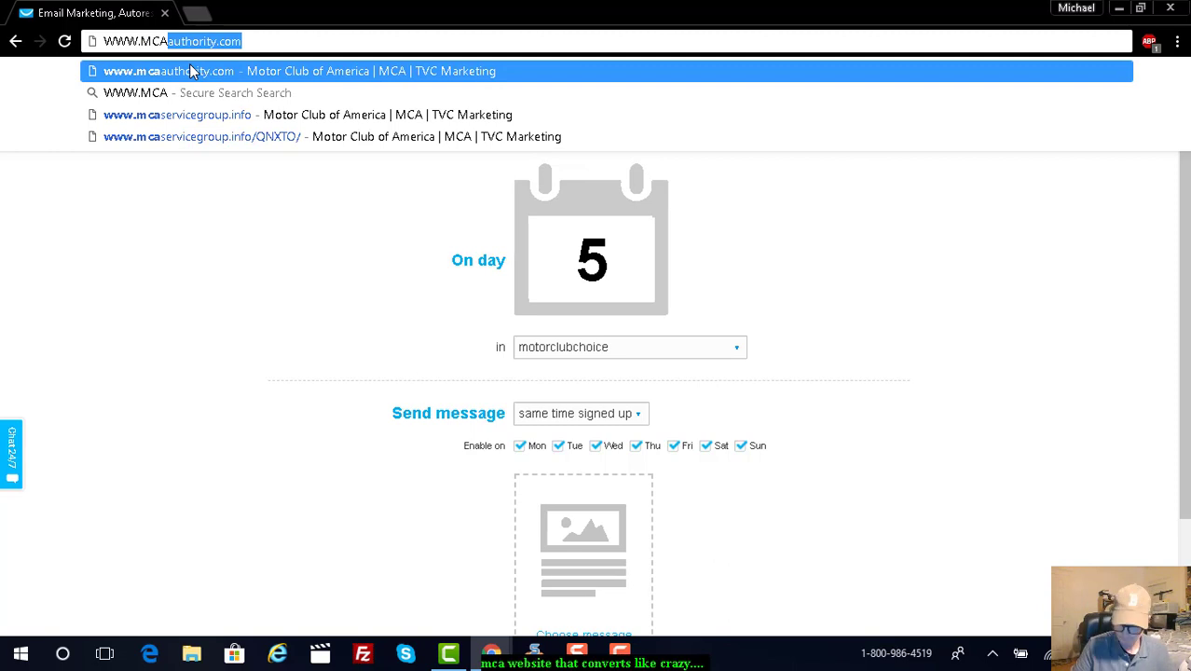
key("Return")
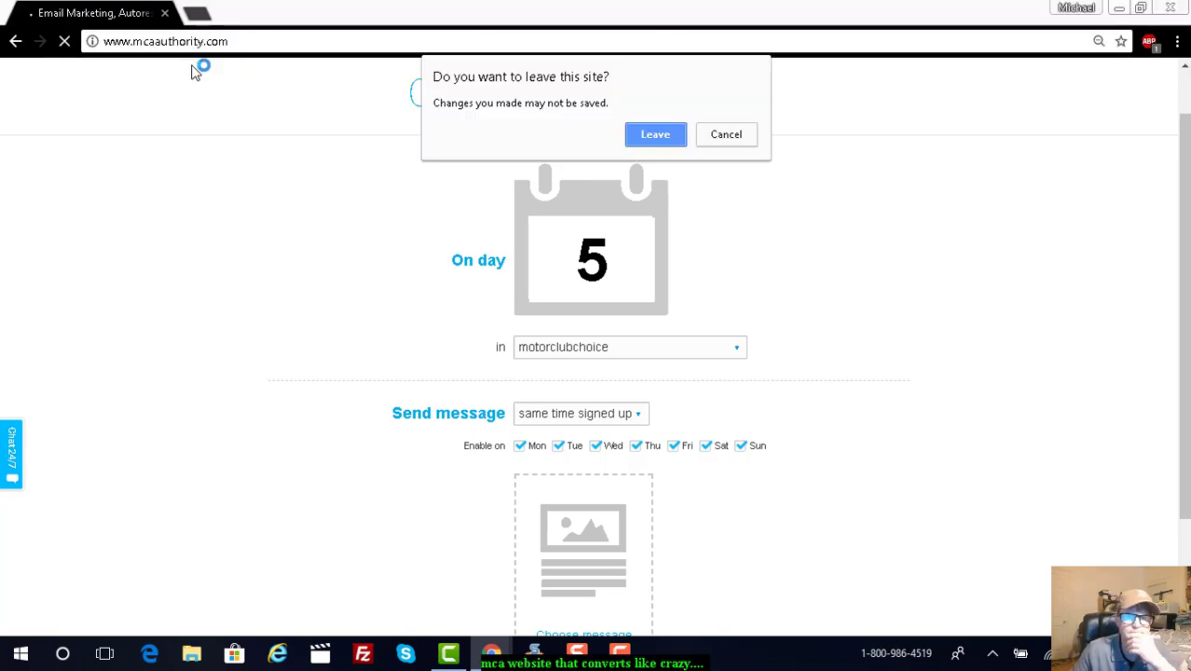
left_click(645, 138)
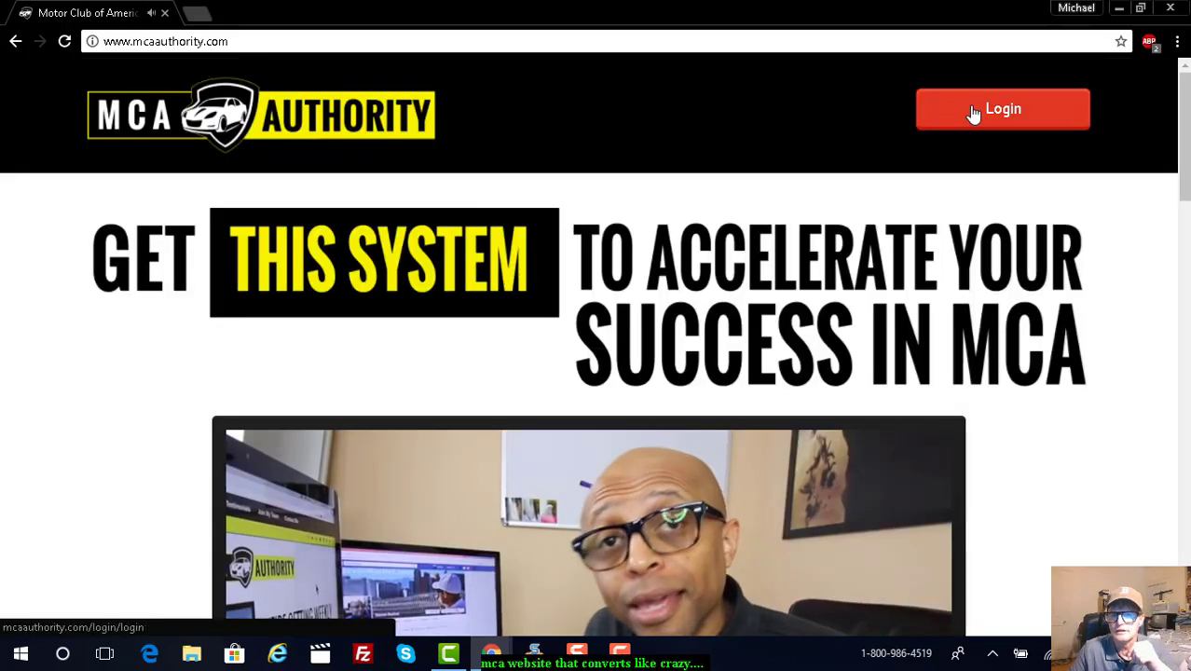
Step: Log in to MCA Authority with the saved credentials
left_click(973, 112)
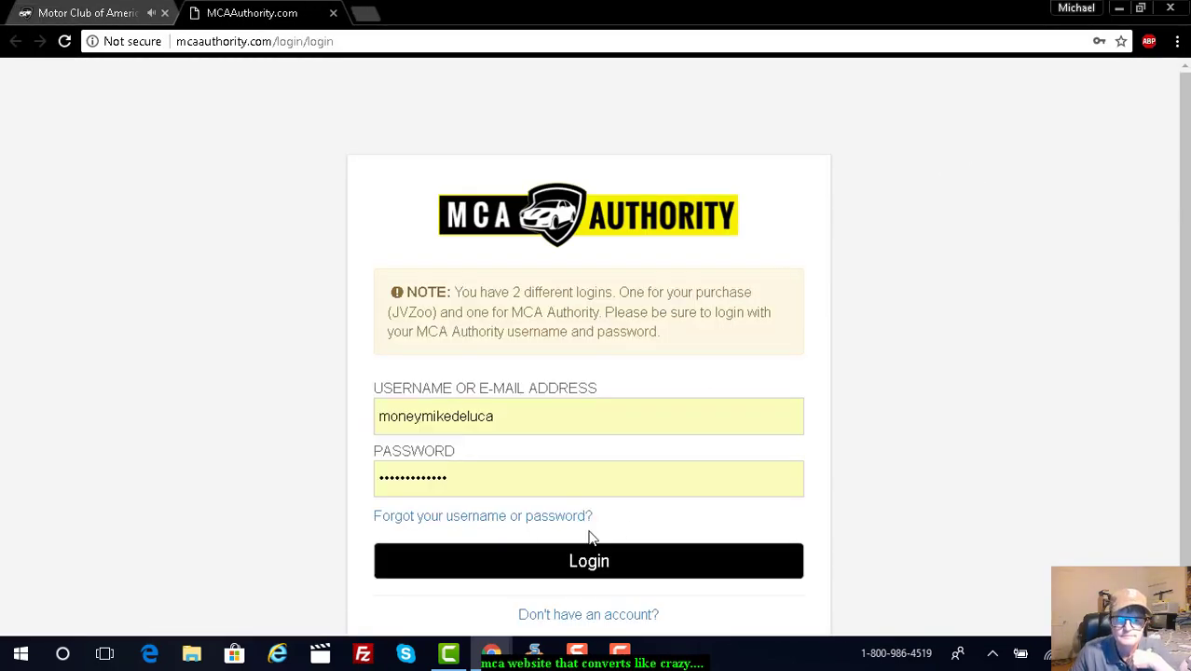
left_click(566, 563)
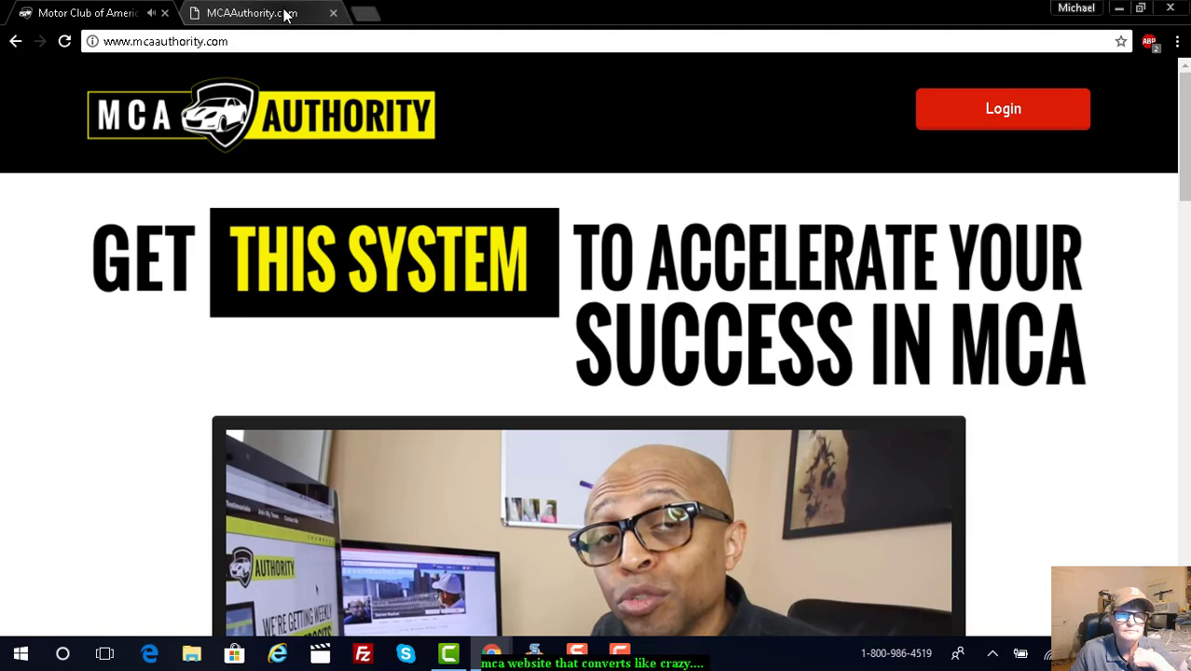
left_click(999, 109)
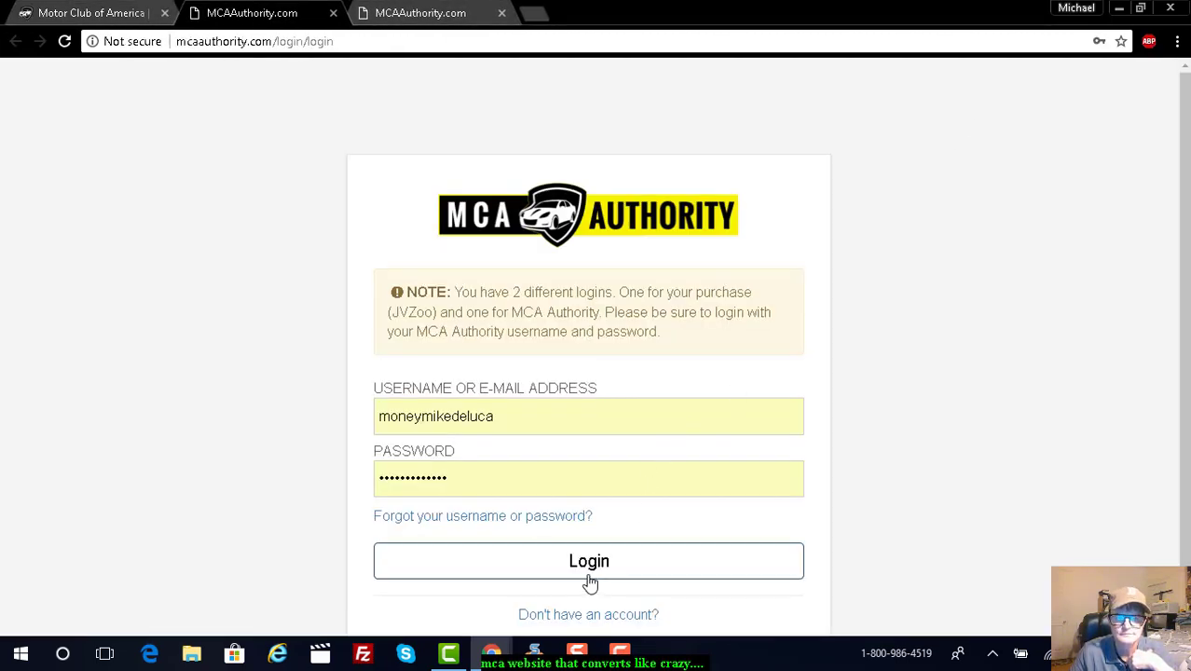
left_click(592, 561)
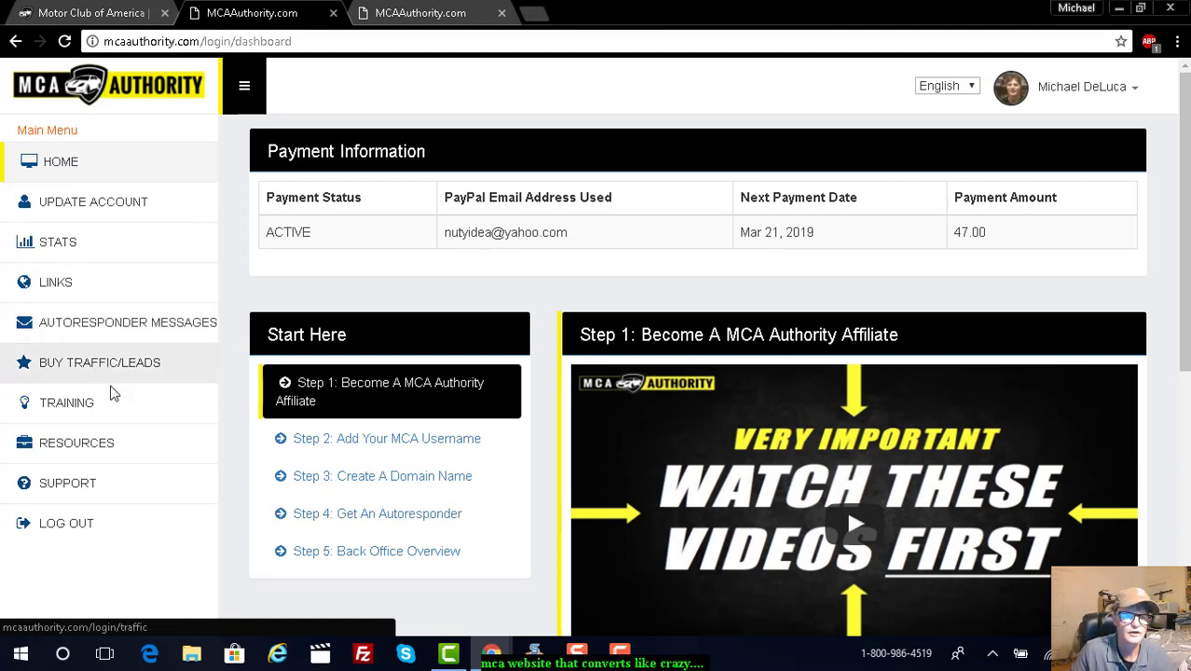
Step: Open the Day 5 Message in the autoresponder messages and copy its message text, including the heading and name placeholder
left_click(121, 323)
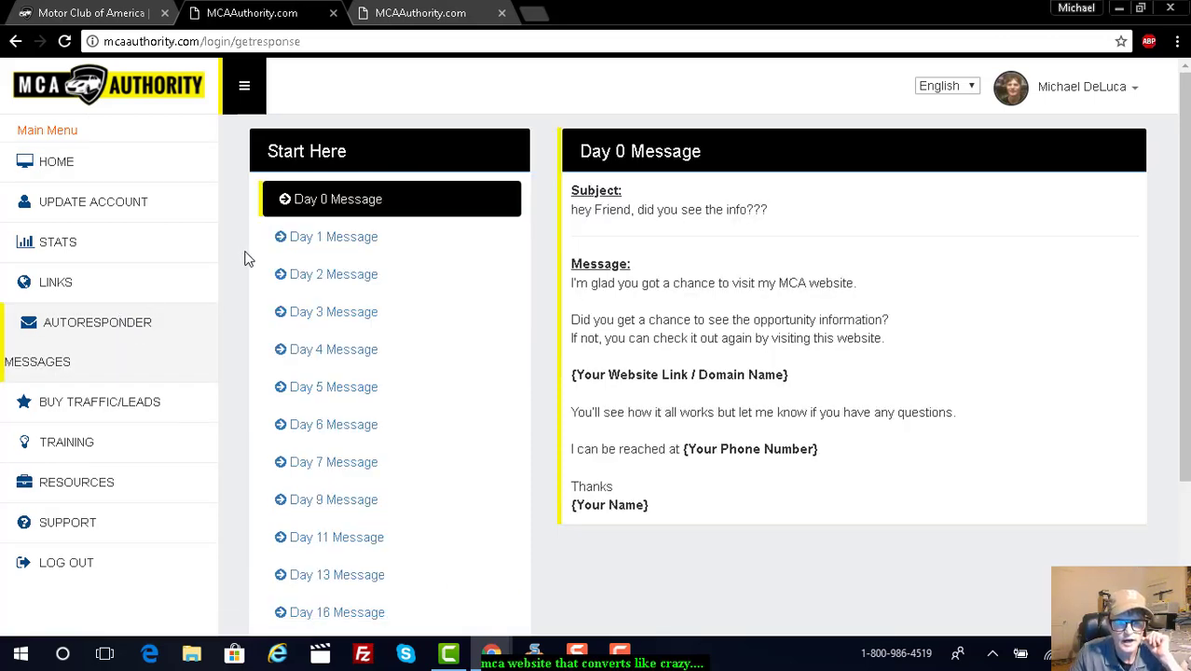
left_click(303, 392)
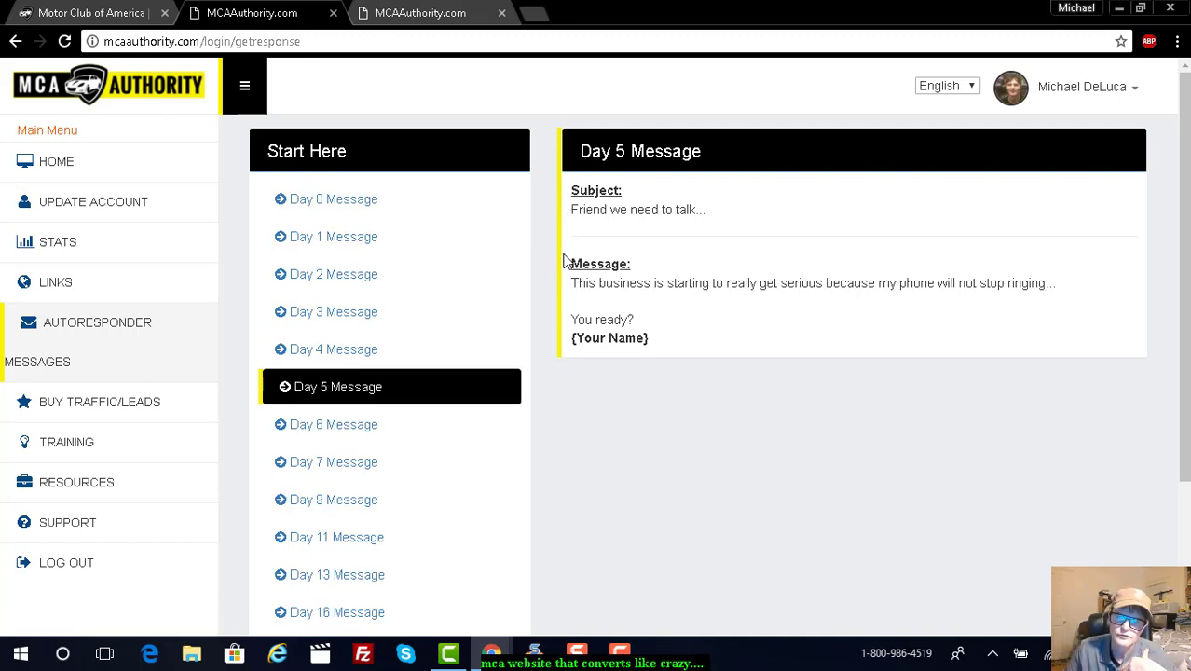
left_click_drag(564, 261, 670, 356)
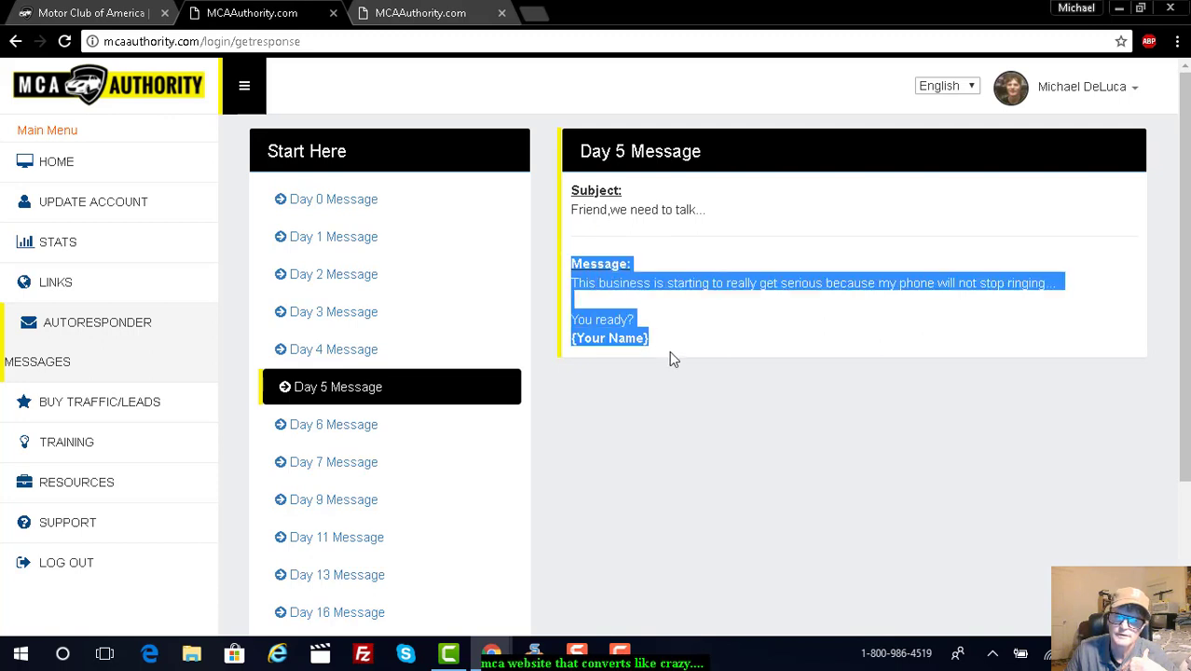
right_click(613, 295)
left_click(643, 299)
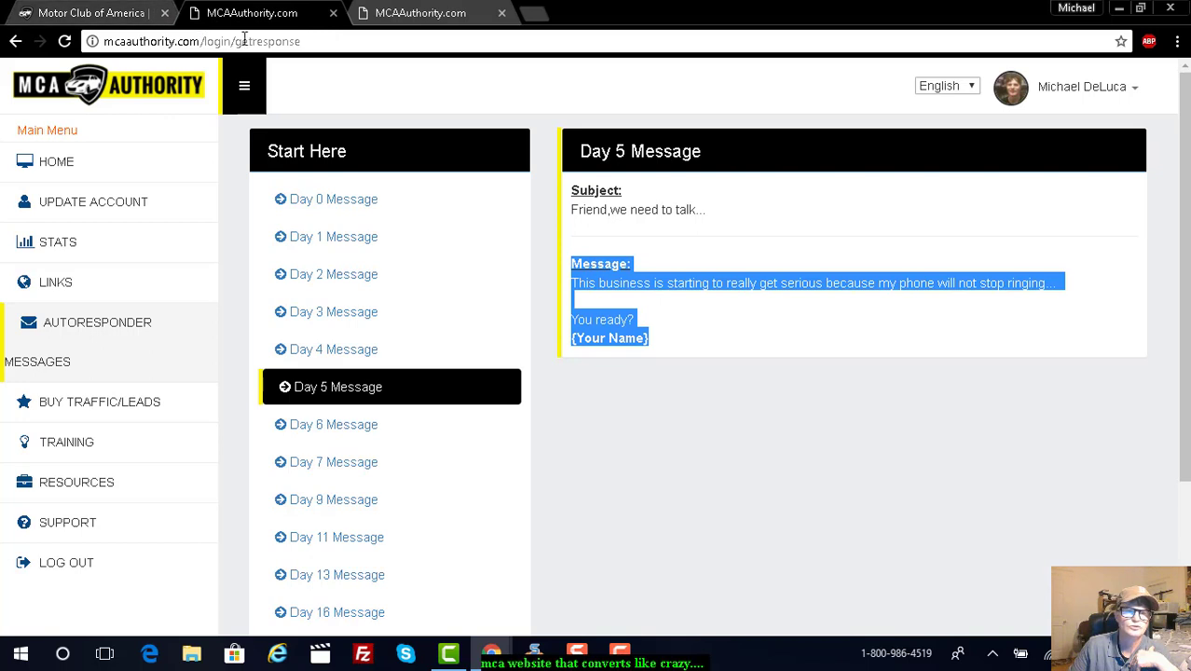
left_click(315, 40)
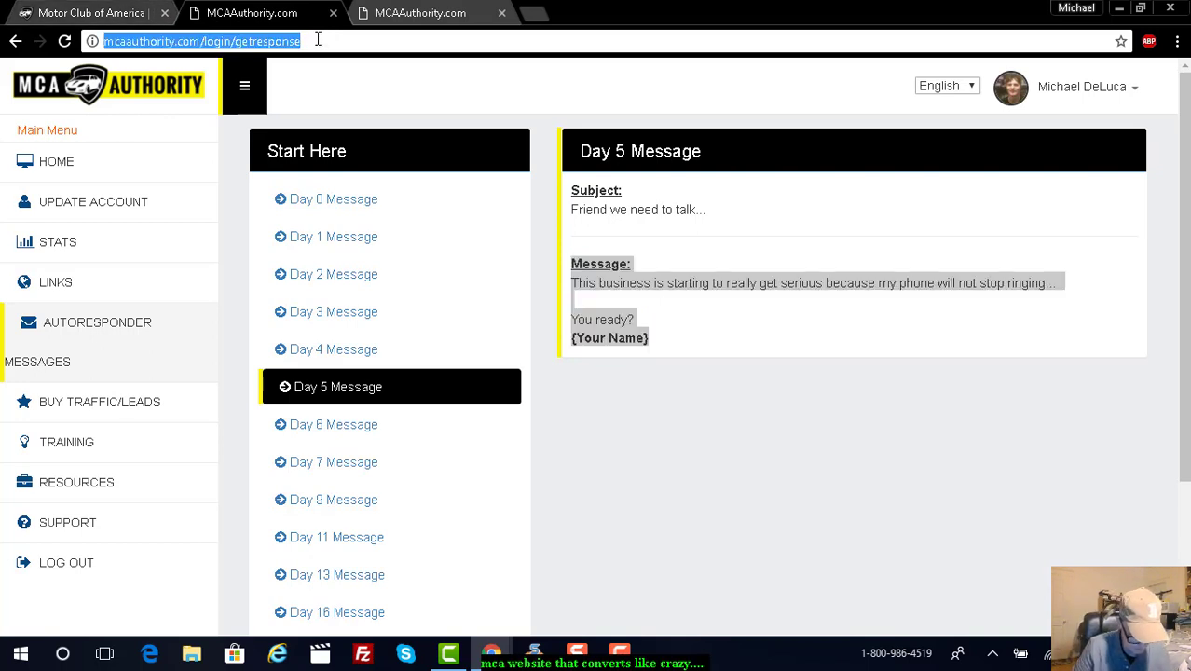
type("www.")
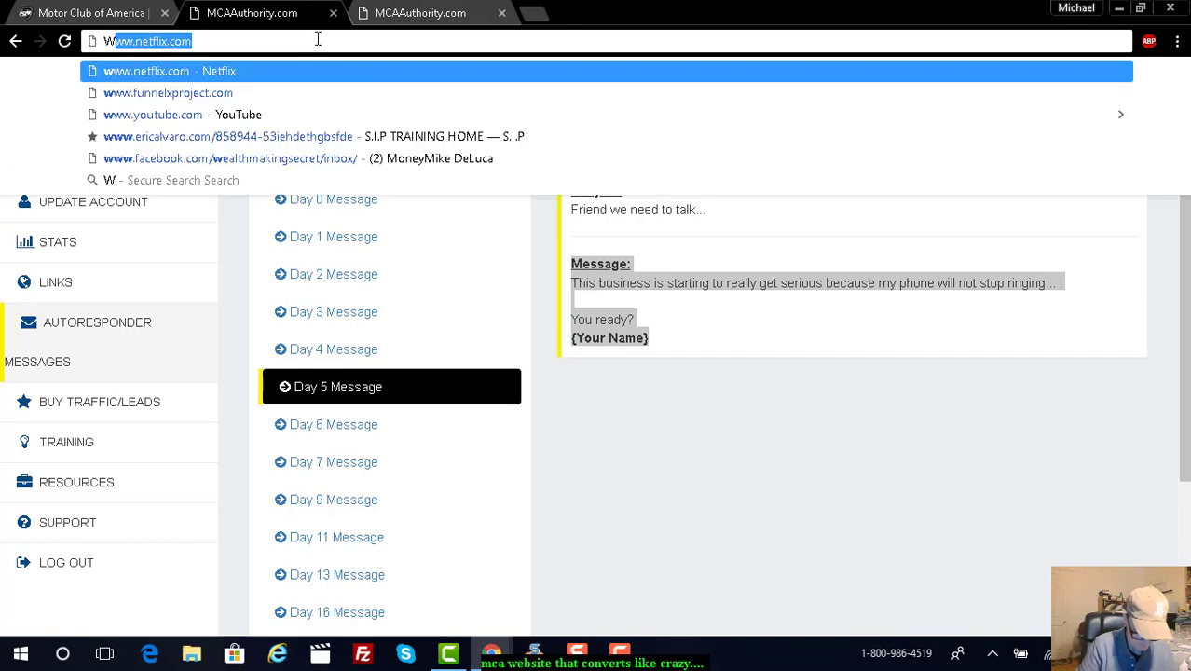
type("ETRESPO")
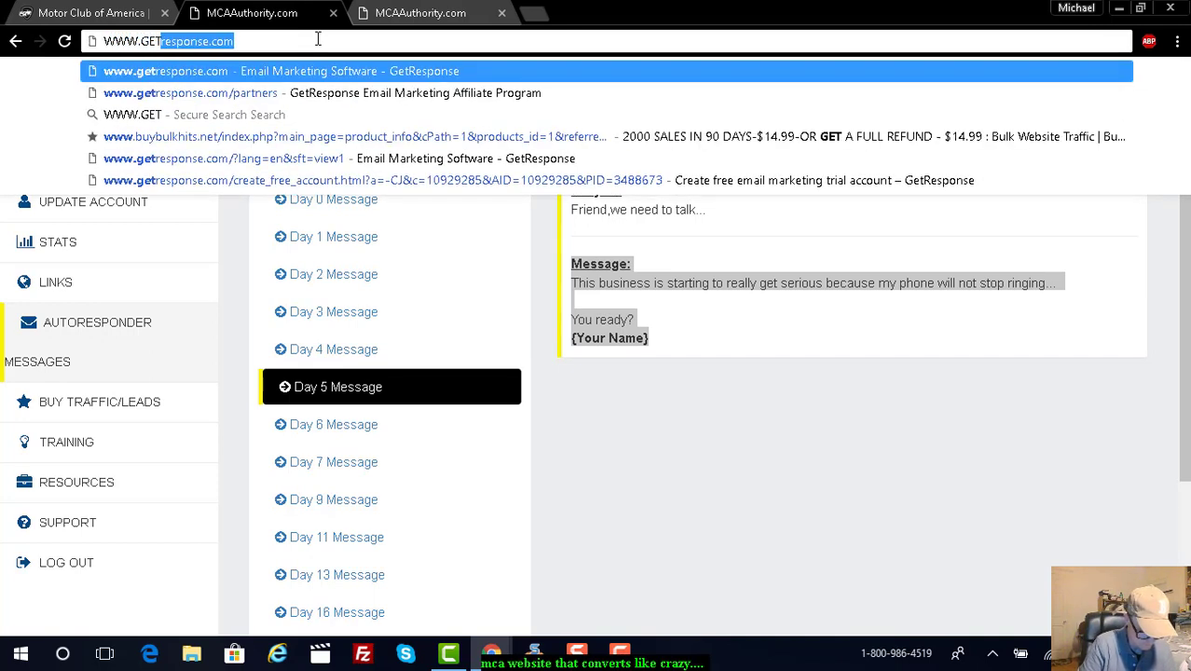
type("N")
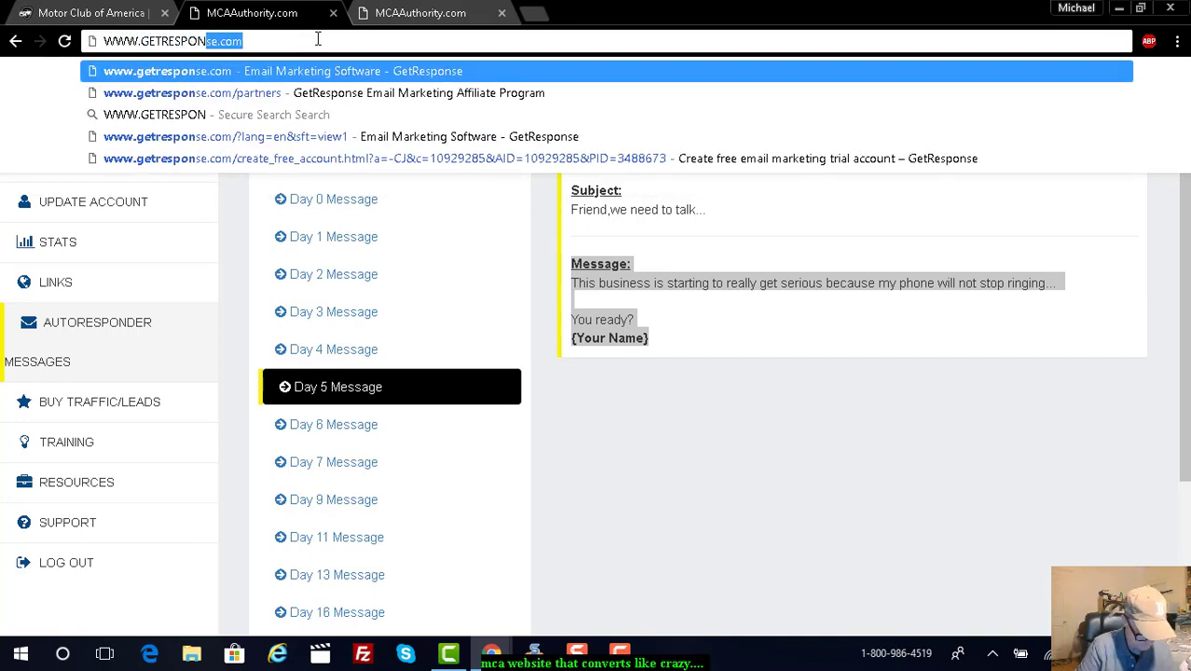
type("SE.COM")
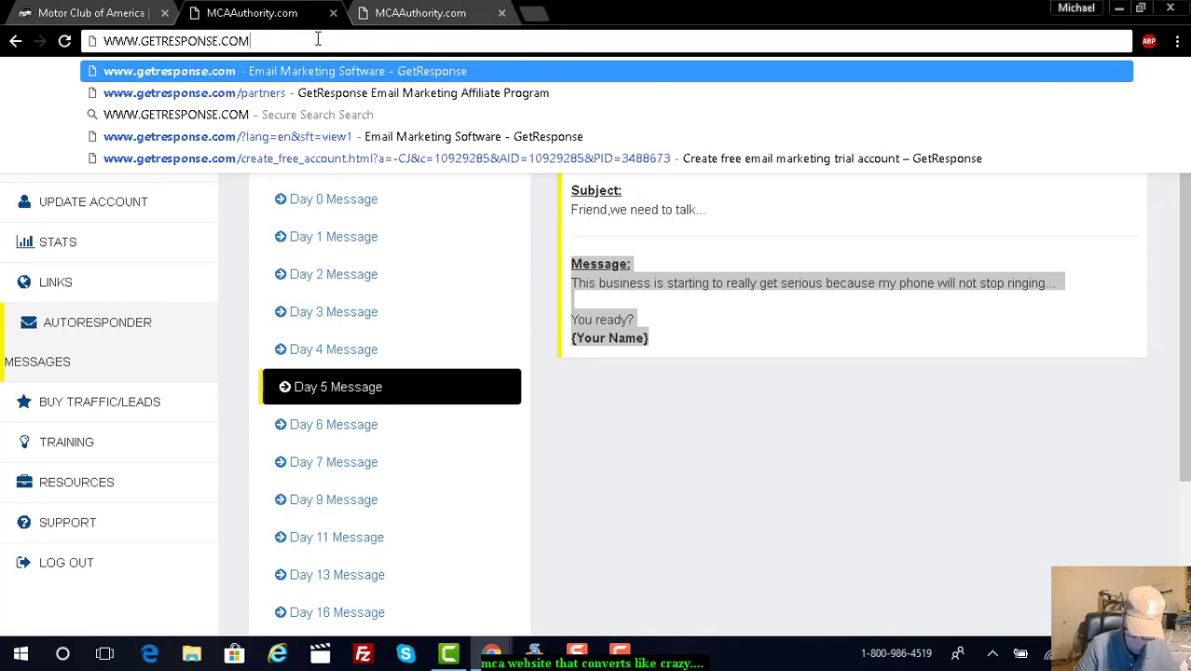
key("Return")
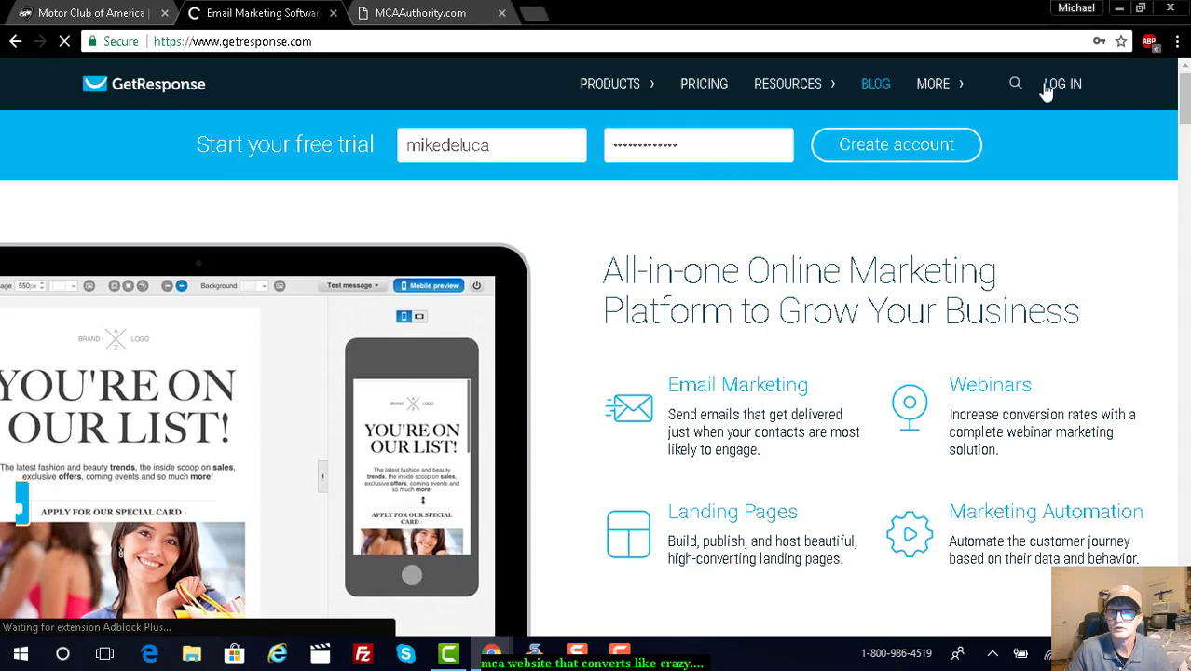
Step: Enter the GetResponse account and bring up the autoresponder cycle for managing autoresponders
left_click(1050, 82)
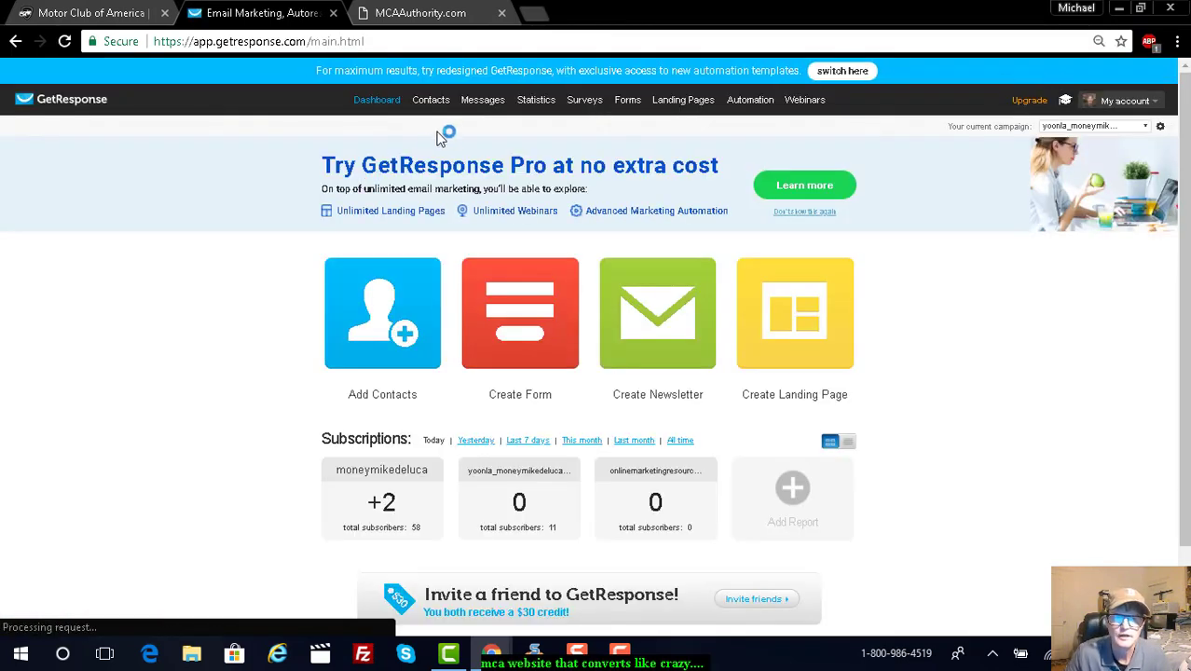
mouse_move(482, 105)
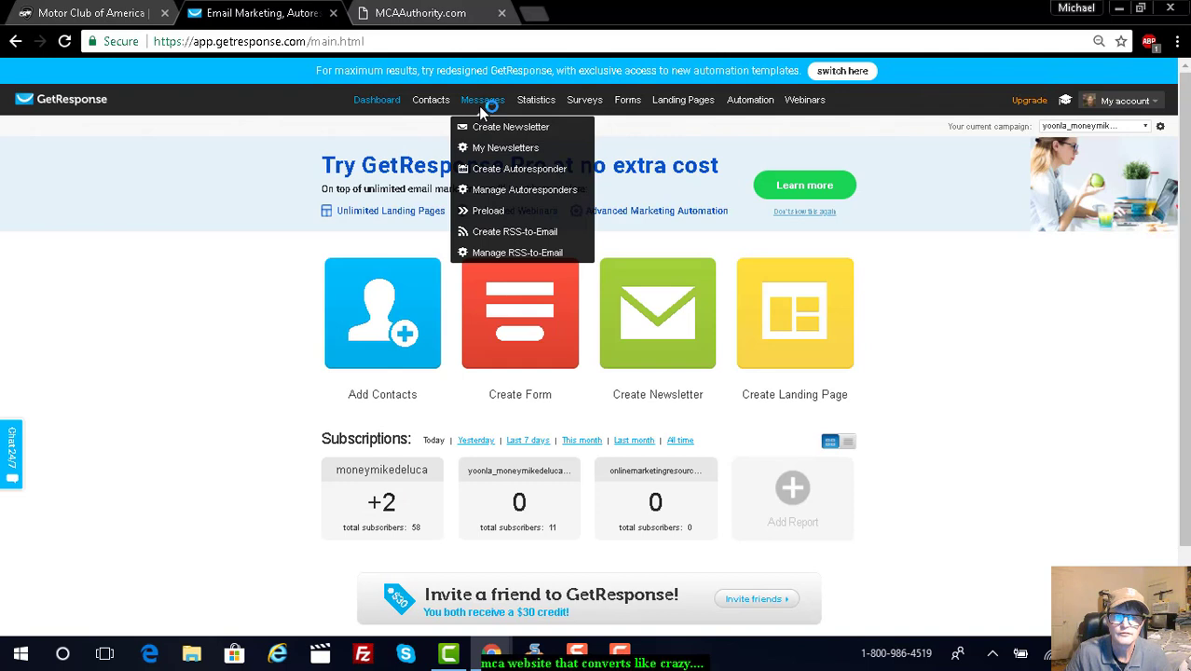
left_click(504, 190)
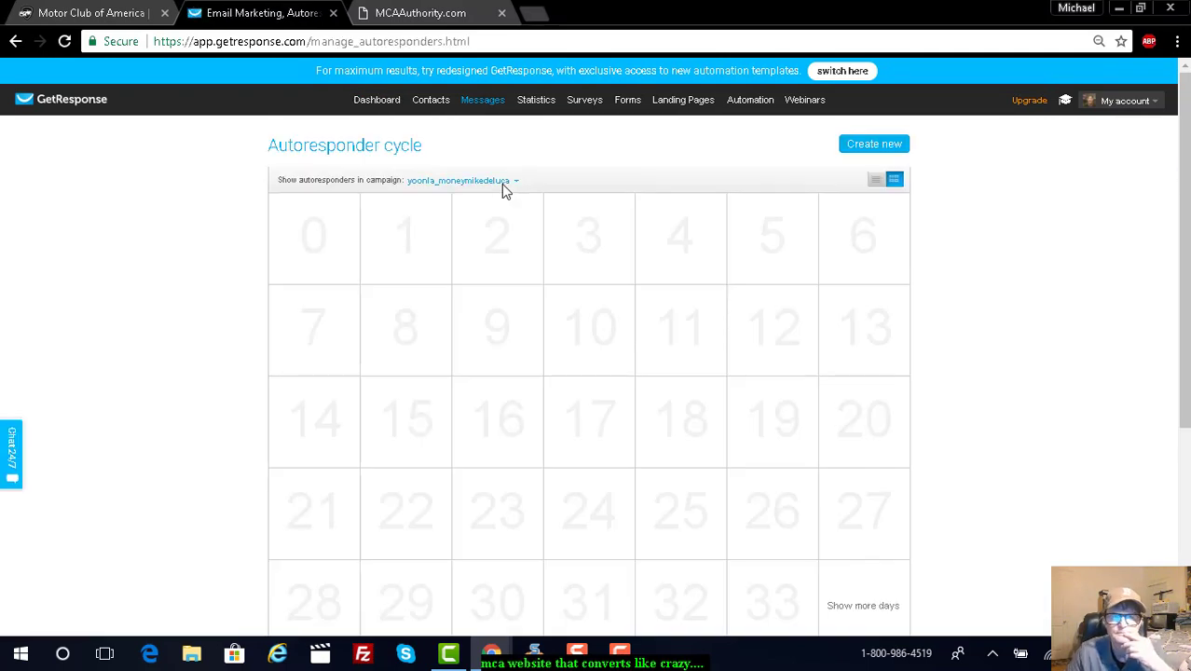
Step: Create an autoresponder on day 5 in the motorclubchoice campaign and start a new email for it
left_click(863, 149)
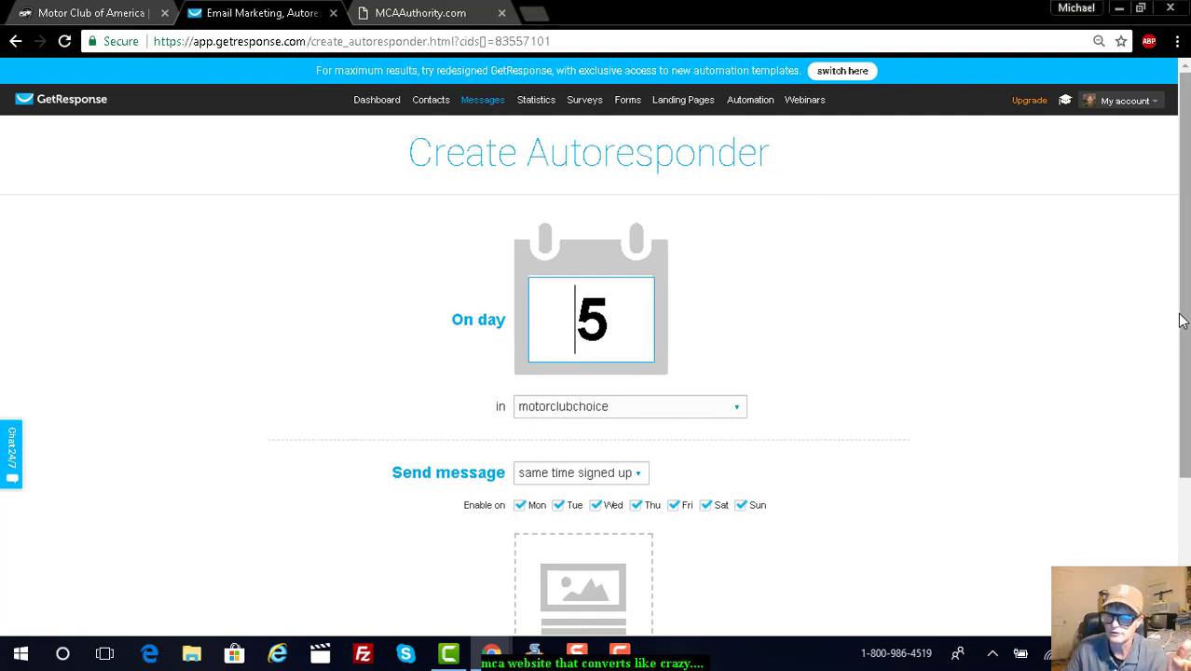
scroll(1183, 328, "down", 2)
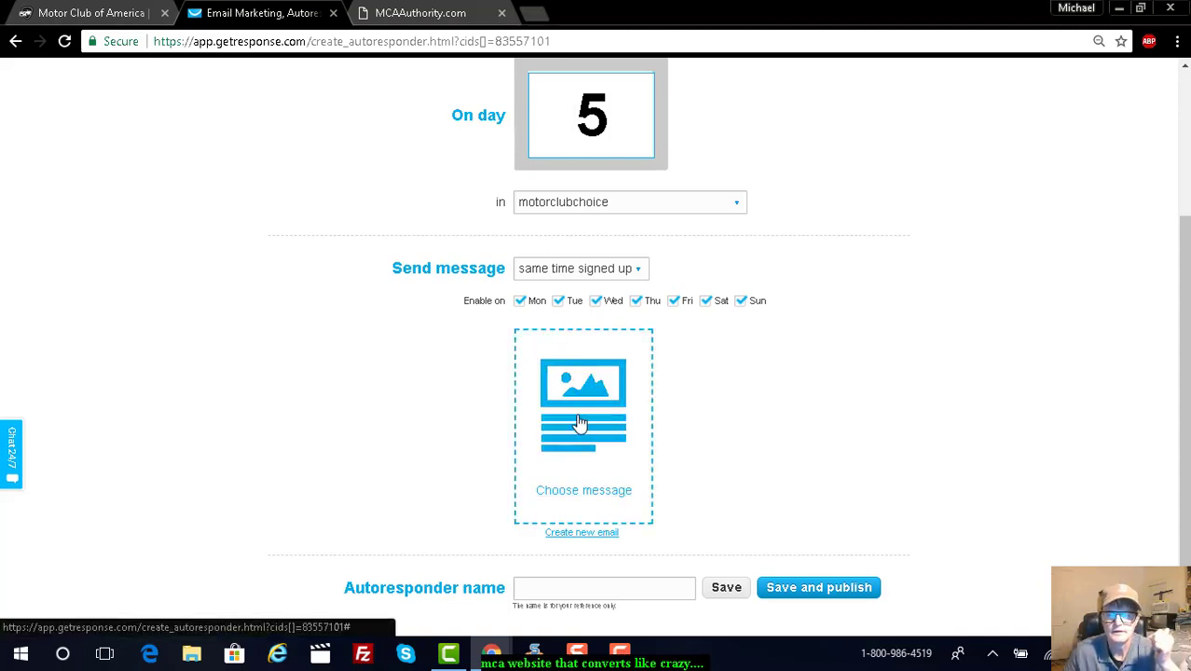
left_click(573, 537)
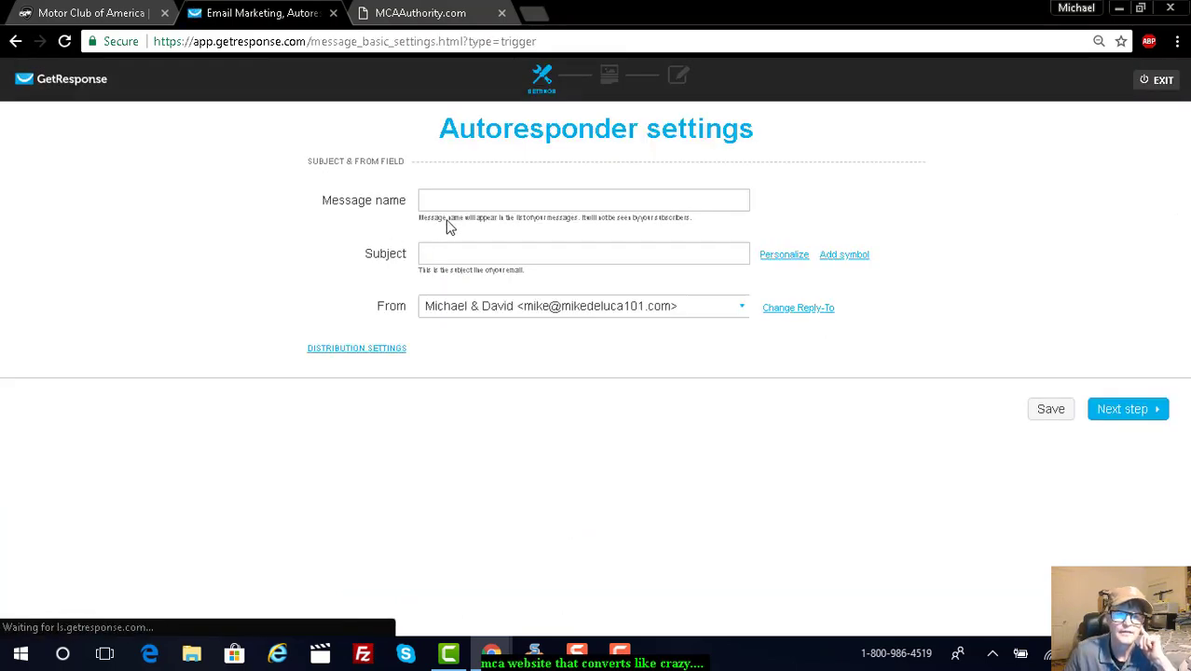
Step: Name the message EMAIL 5 mCLUBCHOICE in the autoresponder settings
left_click(440, 201)
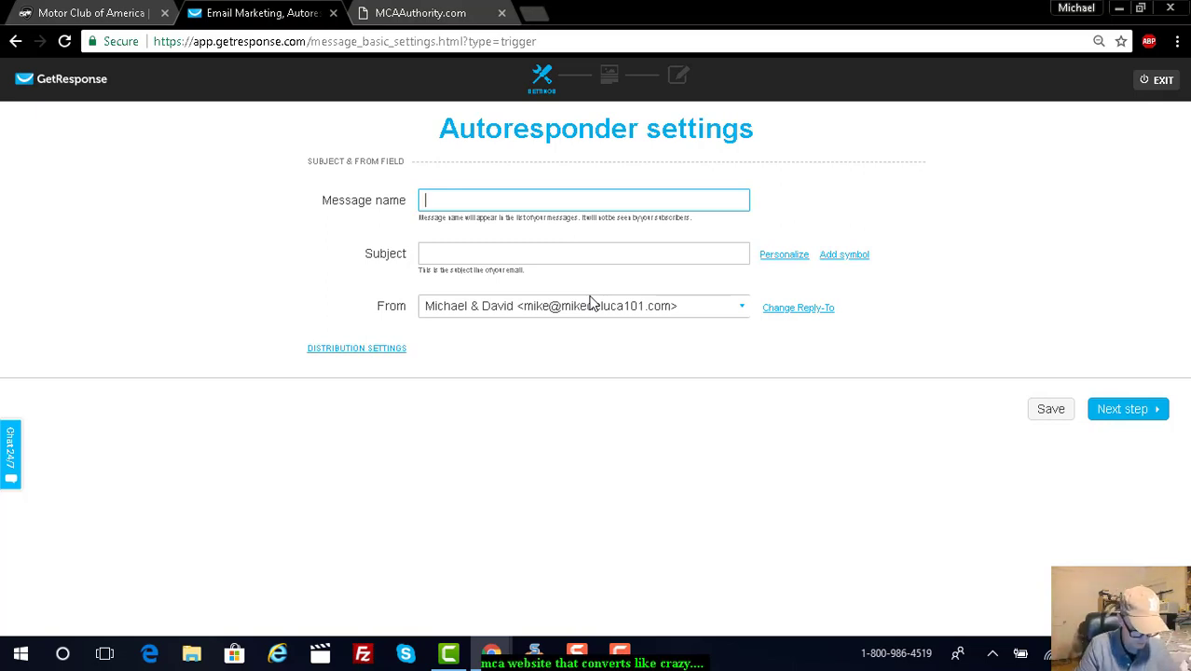
type("EMAIL")
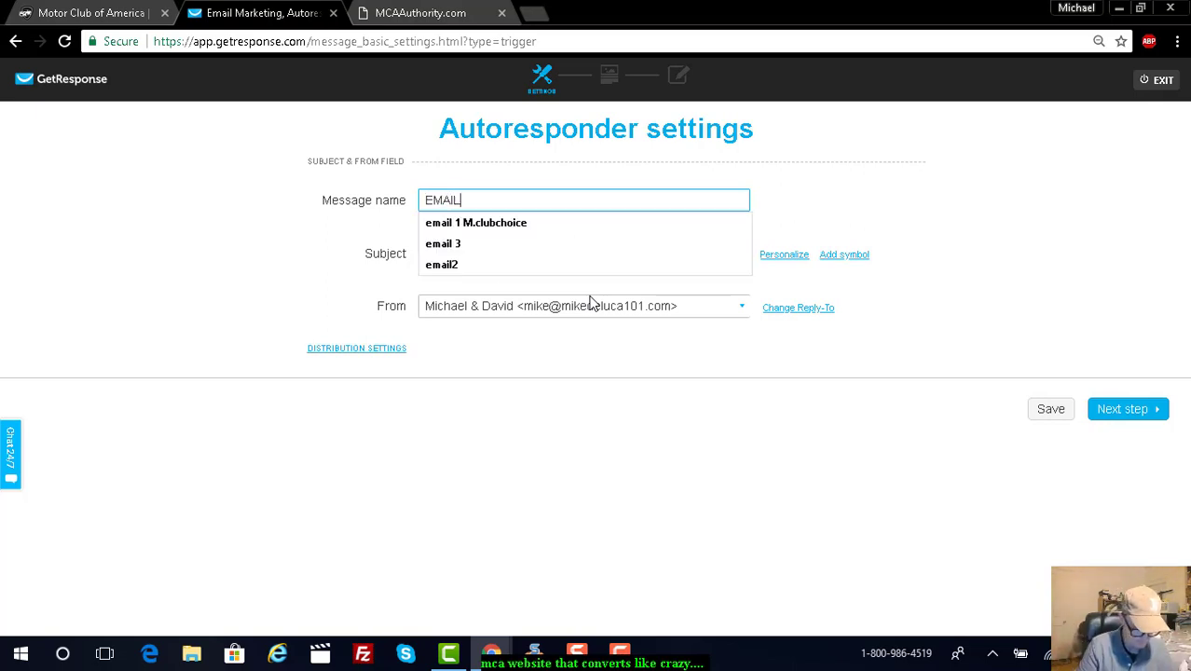
type(" 5 mCLUBCHOICE")
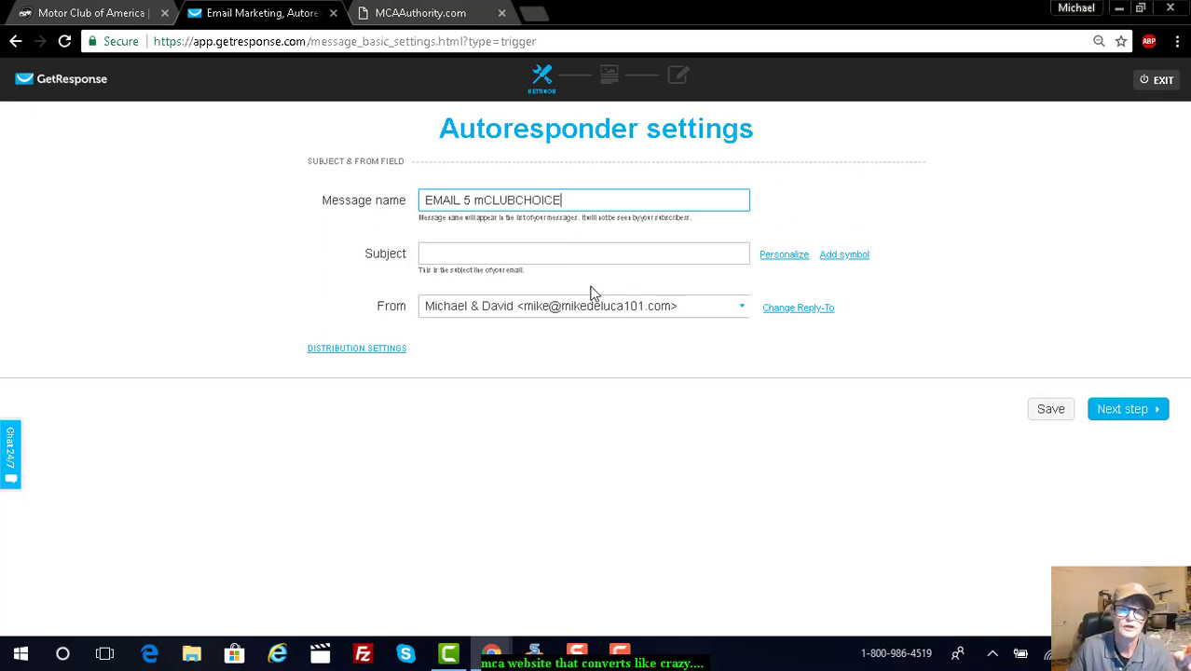
Step: Switch to MCA Authority and look up the subject line of the Day 5 Message in the autoresponder messages
left_click(435, 256)
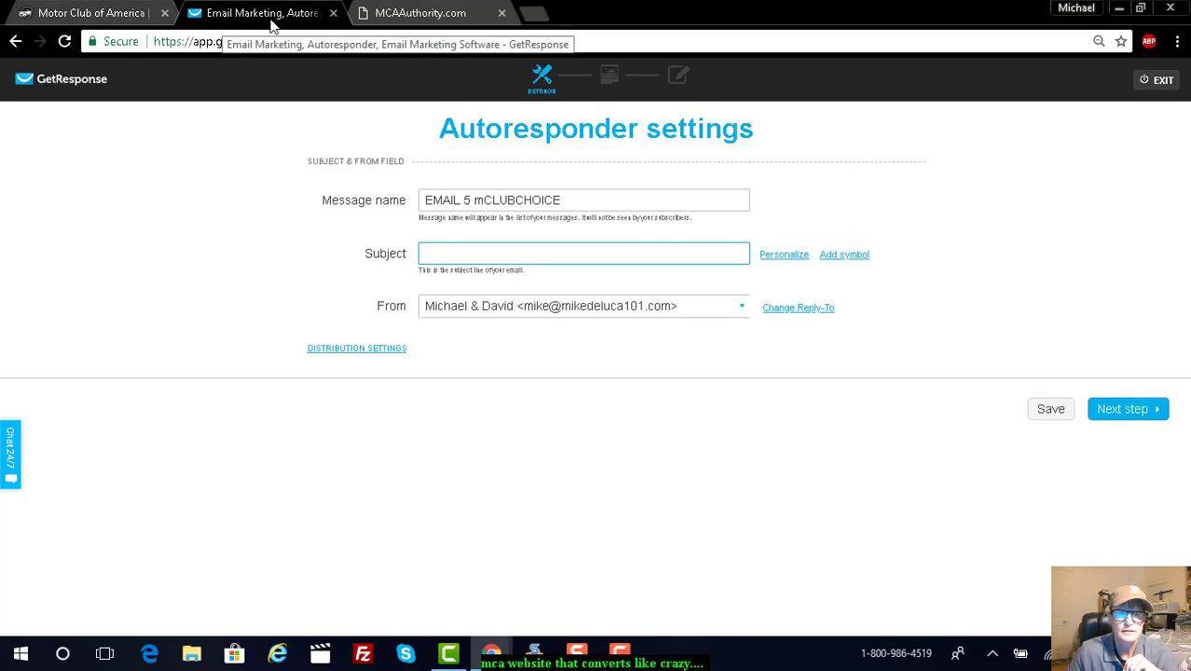
left_click(387, 16)
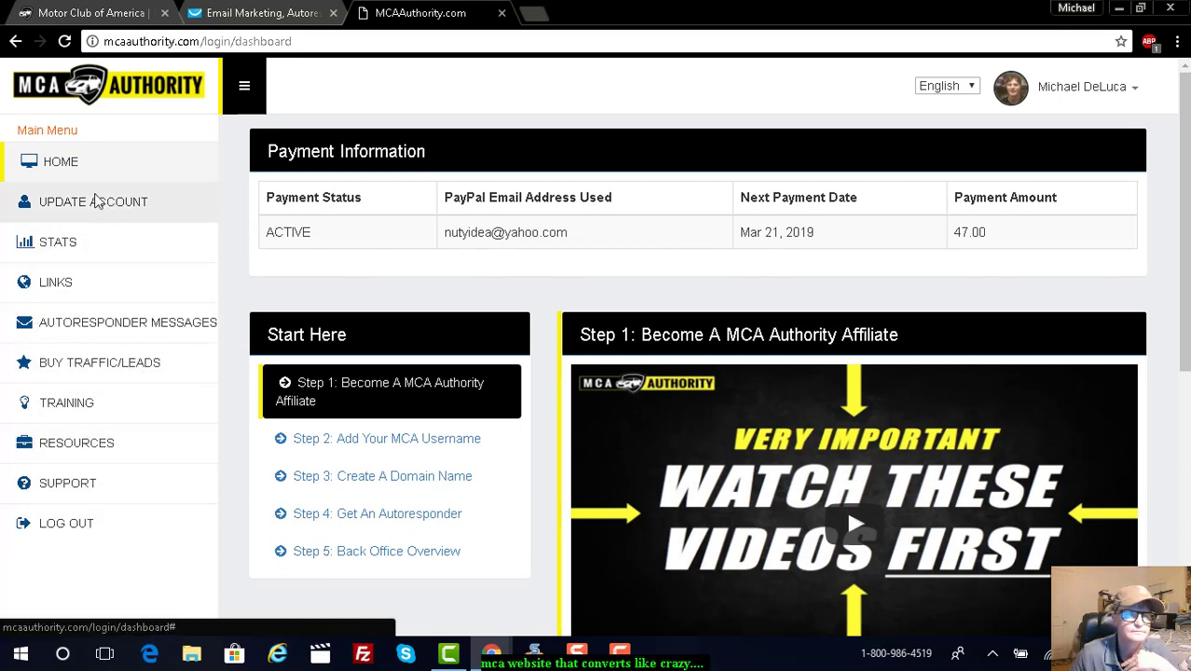
left_click(70, 405)
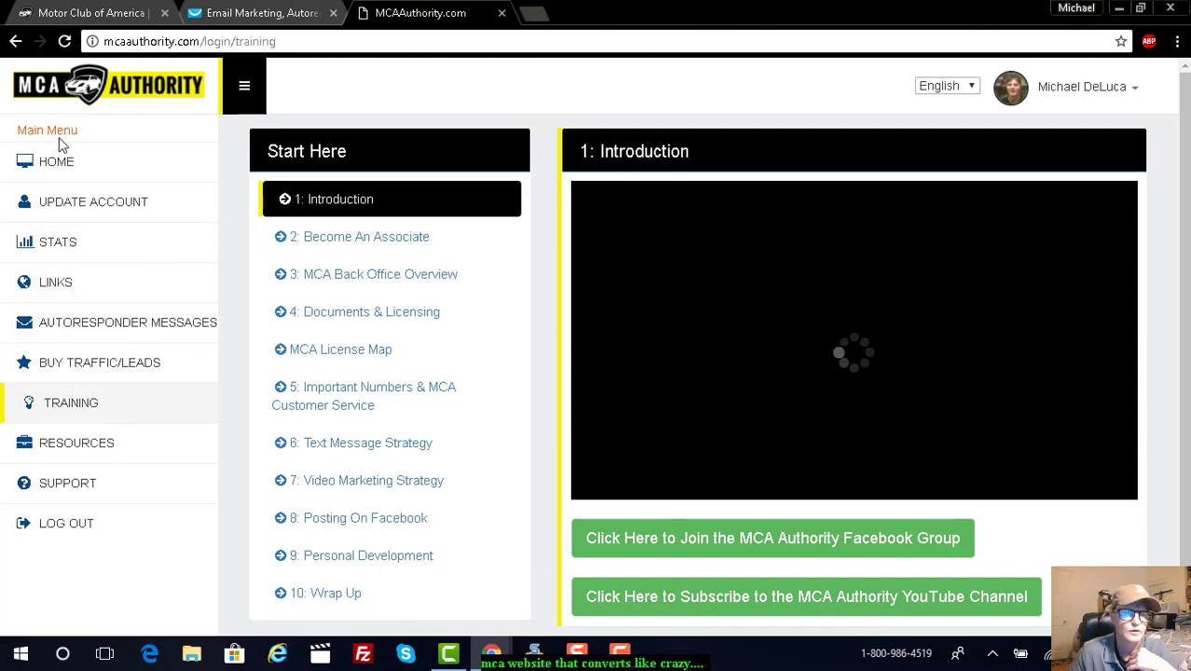
left_click(54, 165)
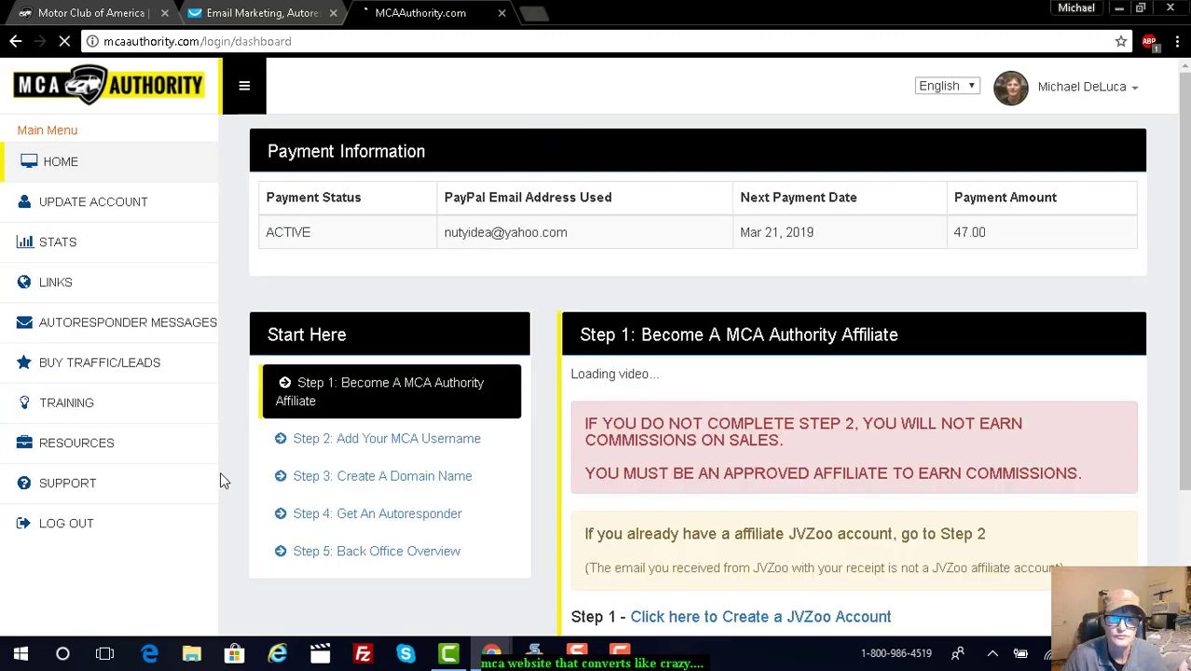
left_click(93, 325)
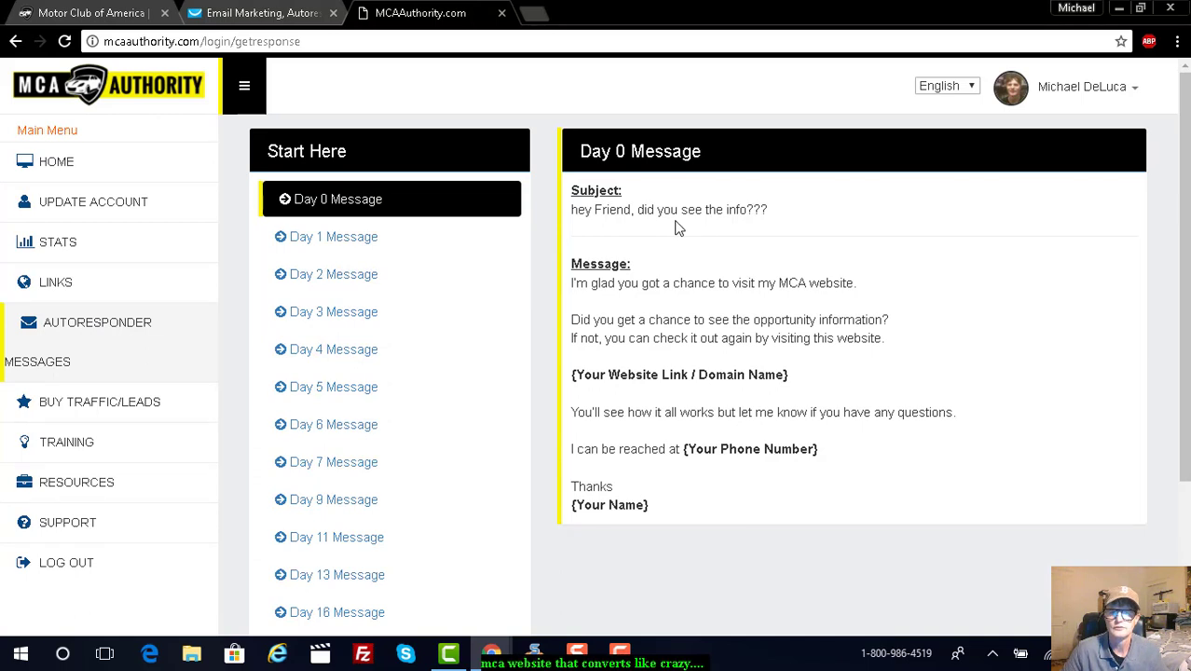
left_click(317, 393)
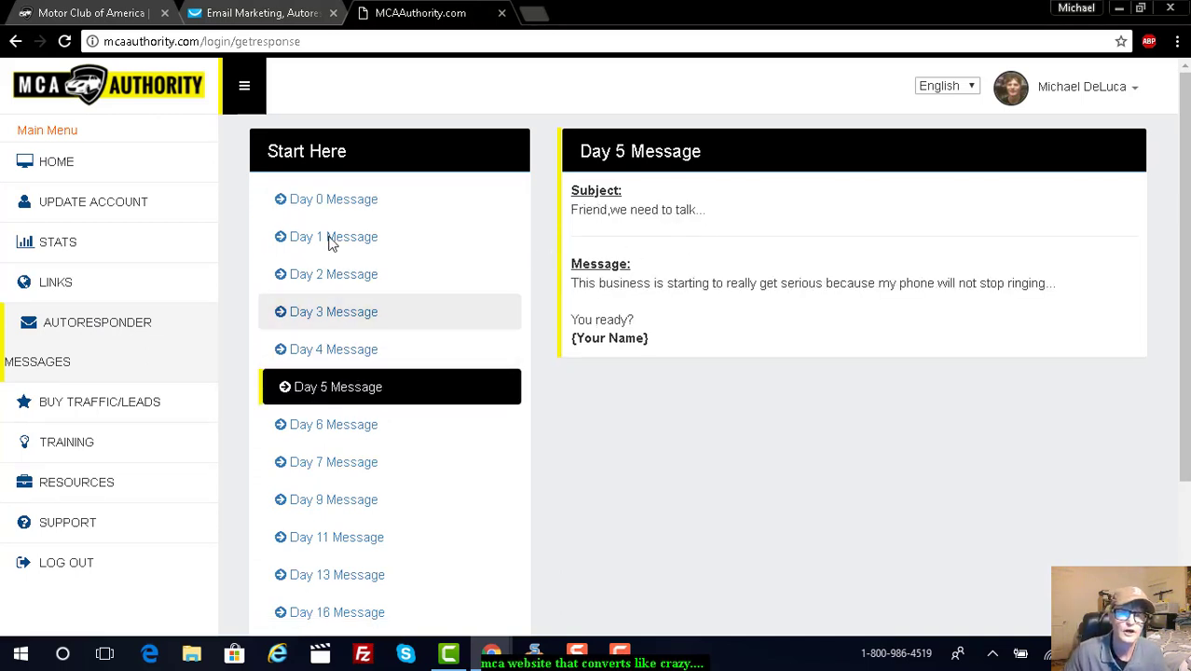
Step: Return to GetResponse and enter "Friend, we need to talk" as the email's subject, correcting the capitalization
left_click(281, 14)
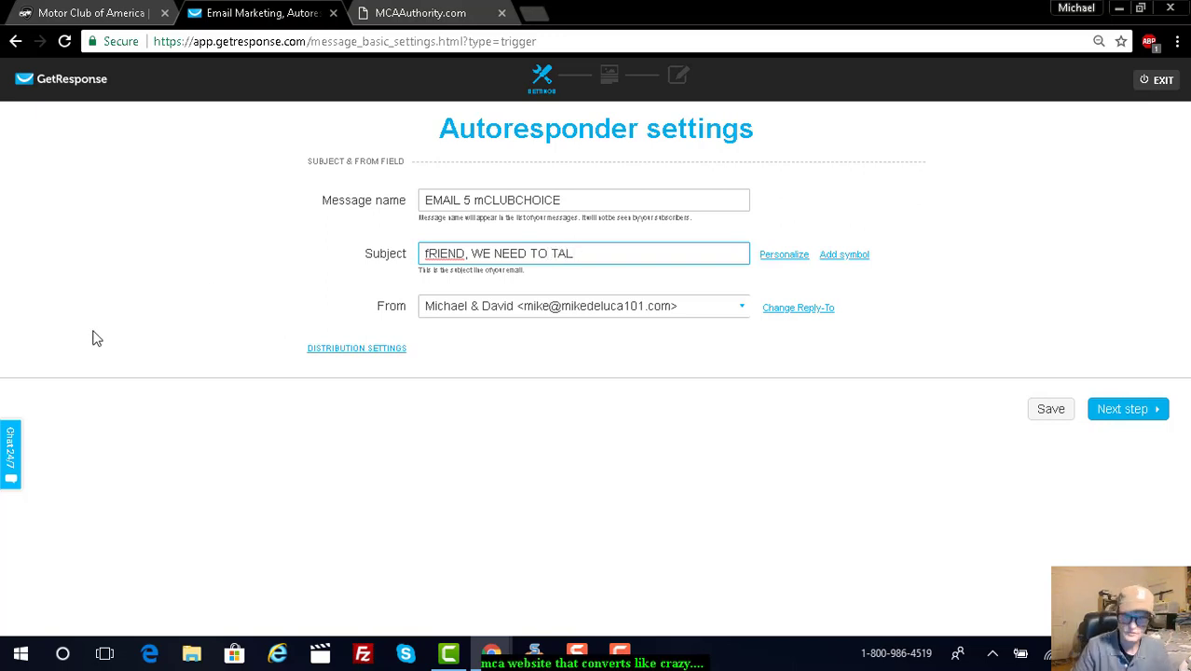
key("BackSpace")
key("BackSpace")
key("BackSpace")
key("BackSpace")
key("BackSpace")
key("BackSpace")
key("BackSpace")
key("BackSpace")
key("BackSpace")
key("BackSpace")
key("BackSpace")
key("BackSpace")
key("BackSpace")
key("BackSpace")
key("BackSpace")
key("BackSpace")
key("BackSpace")
key("BackSpace")
key("BackSpace")
key("BackSpace")
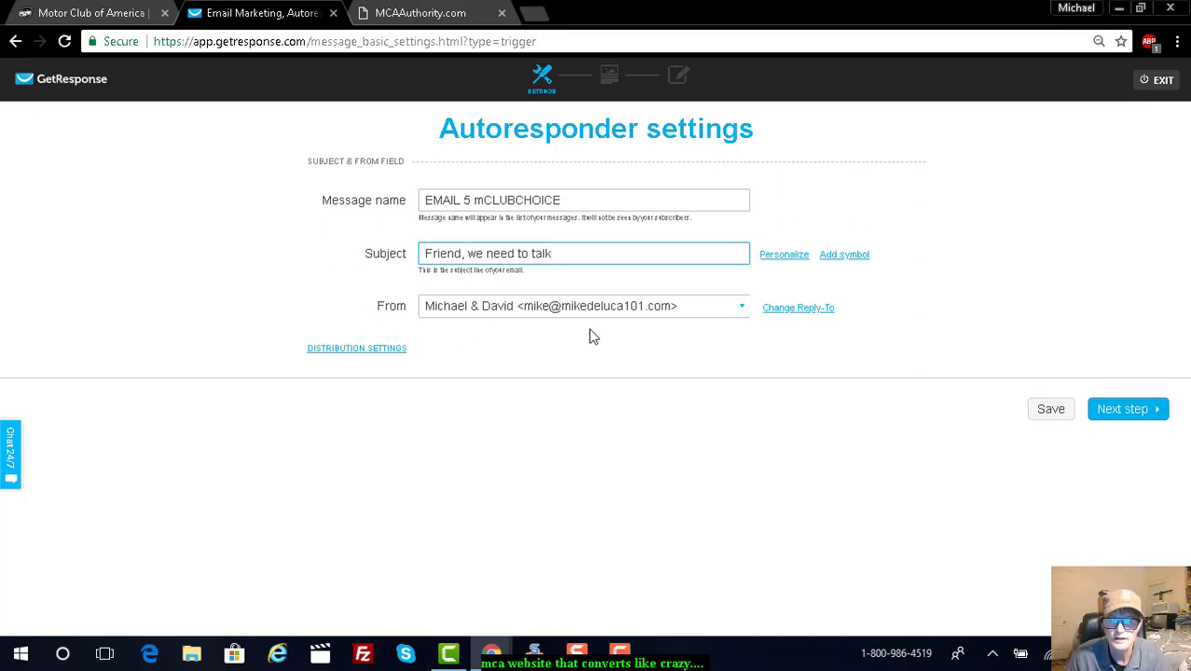
Step: Choose the owner's Gmail address as the From sender and save the autoresponder settings
left_click(736, 314)
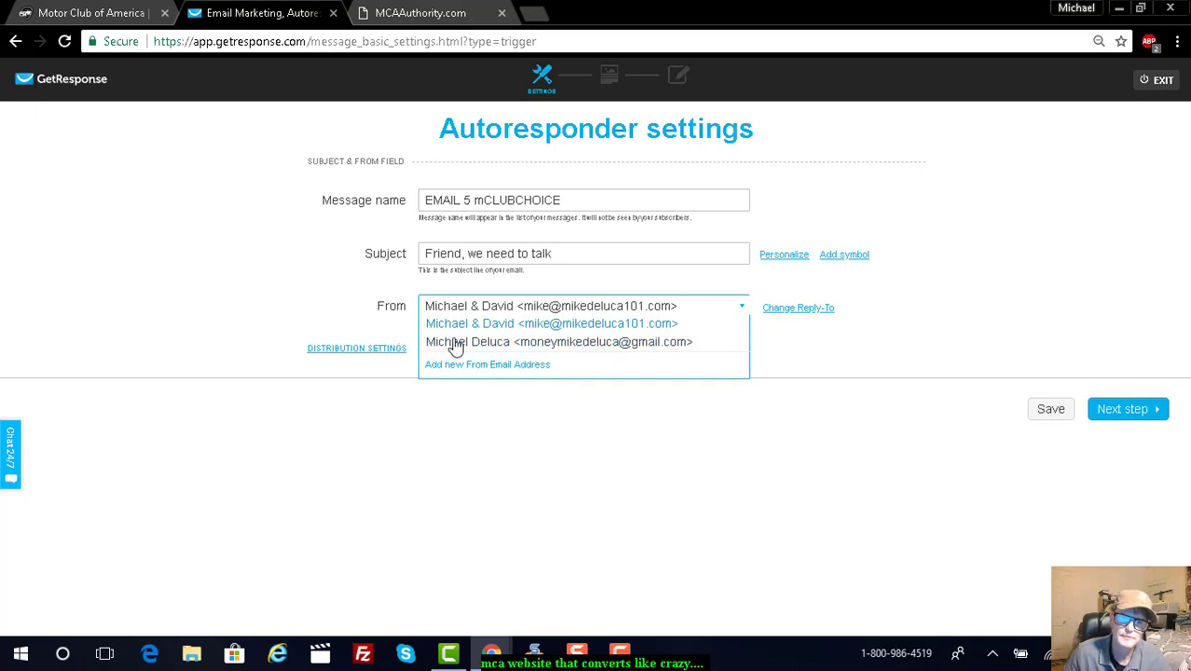
left_click(505, 342)
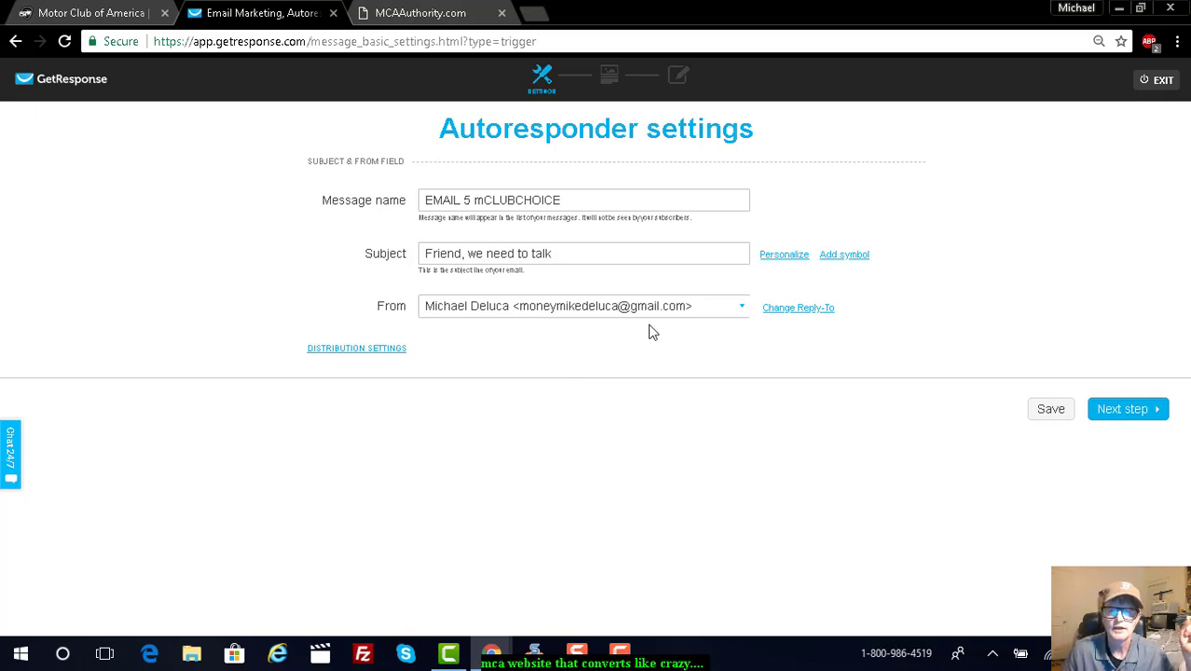
left_click(1053, 410)
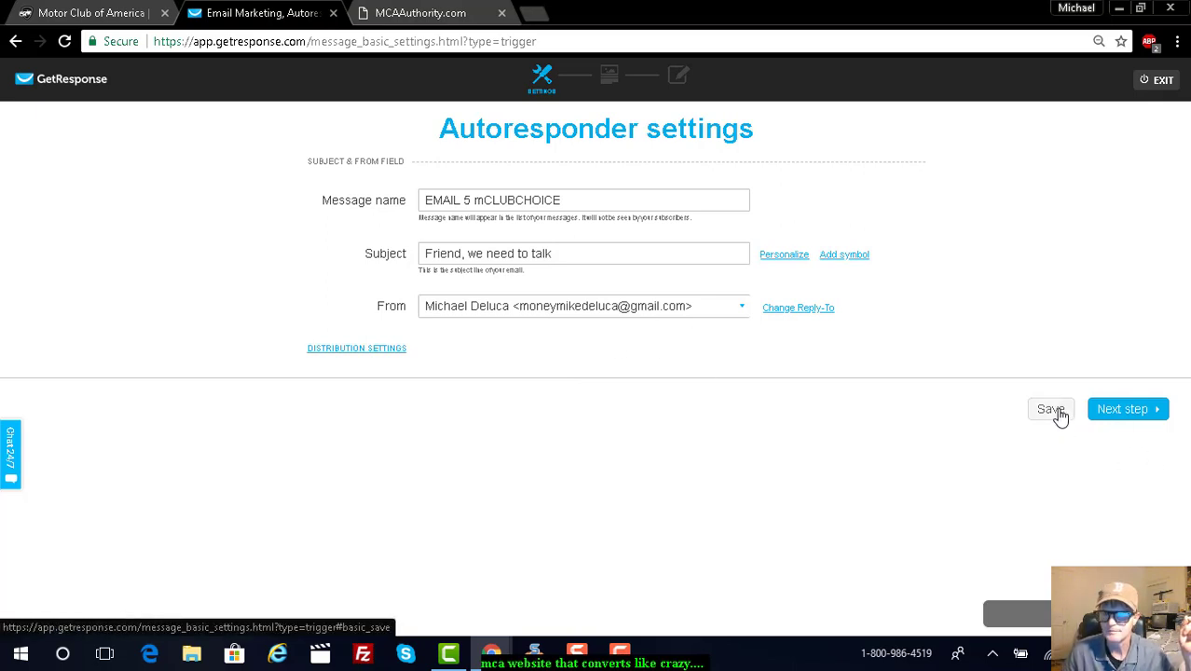
Step: Continue to the template selection and start the email from scratch with the 1 column-3 layout
left_click(1123, 412)
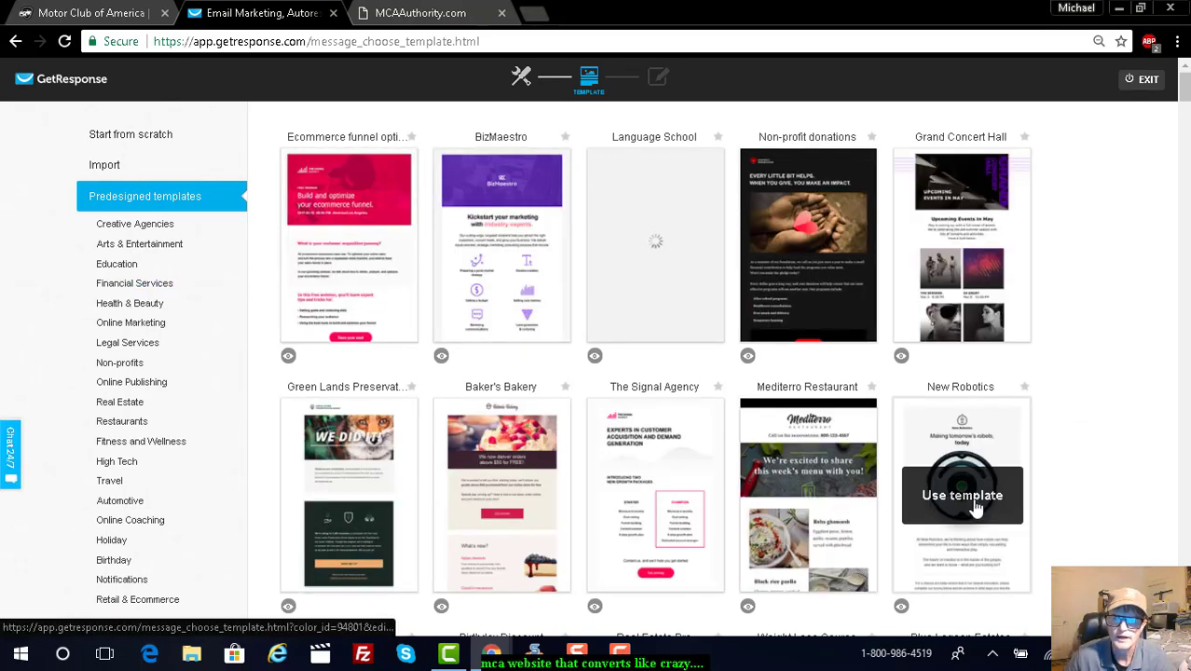
left_click(119, 136)
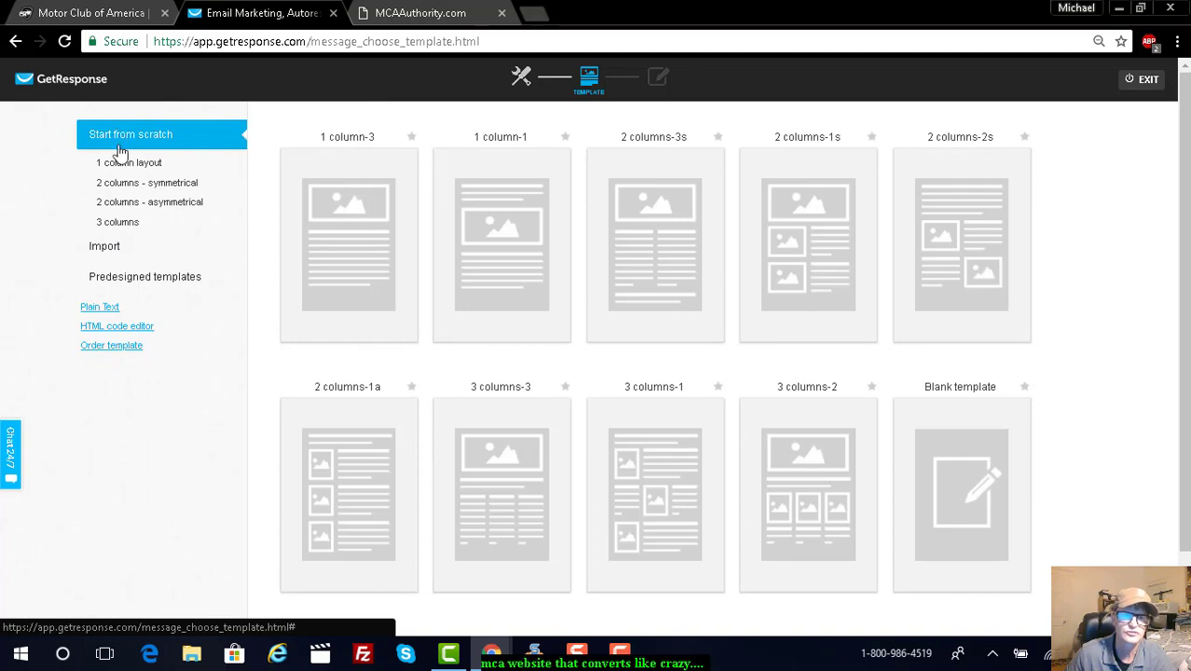
left_click(342, 248)
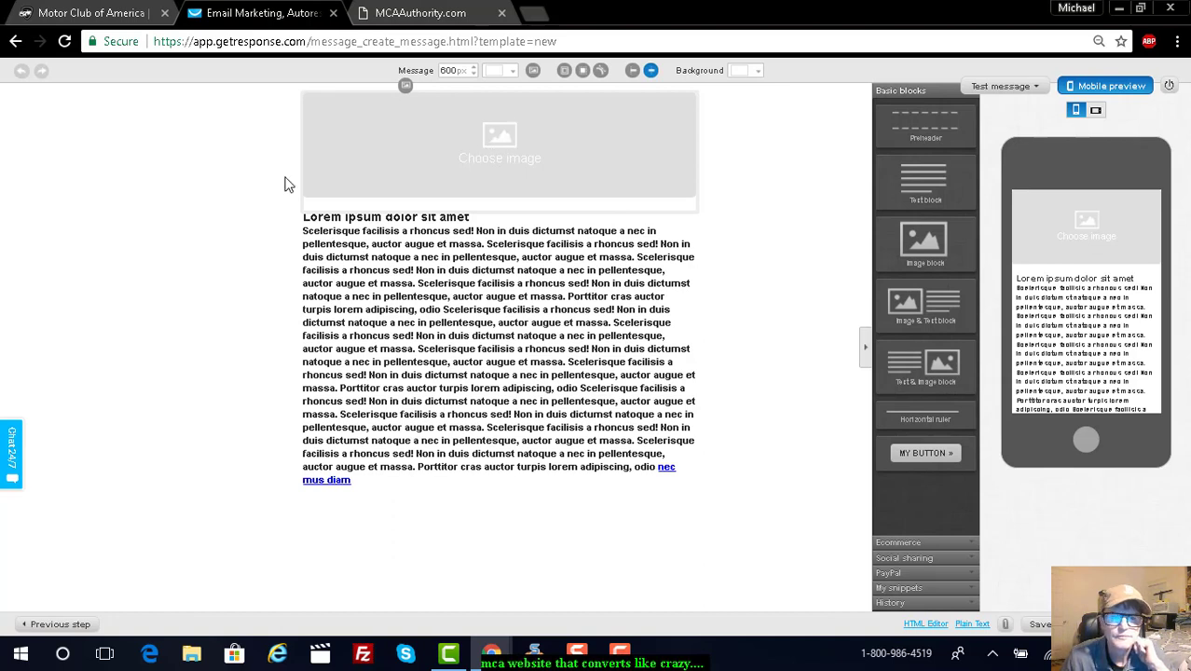
Step: Delete the placeholder body paragraph and most of the placeholder heading in the text block below the image
left_click(343, 245)
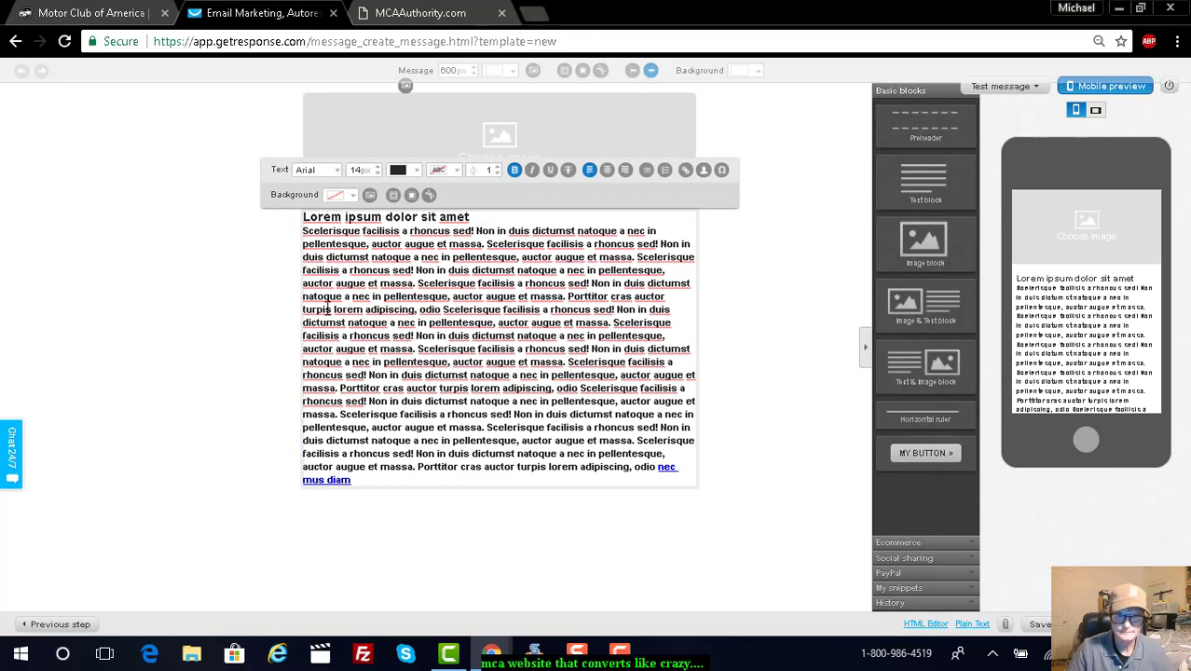
left_click_drag(342, 232, 825, 544)
key("BackSpace")
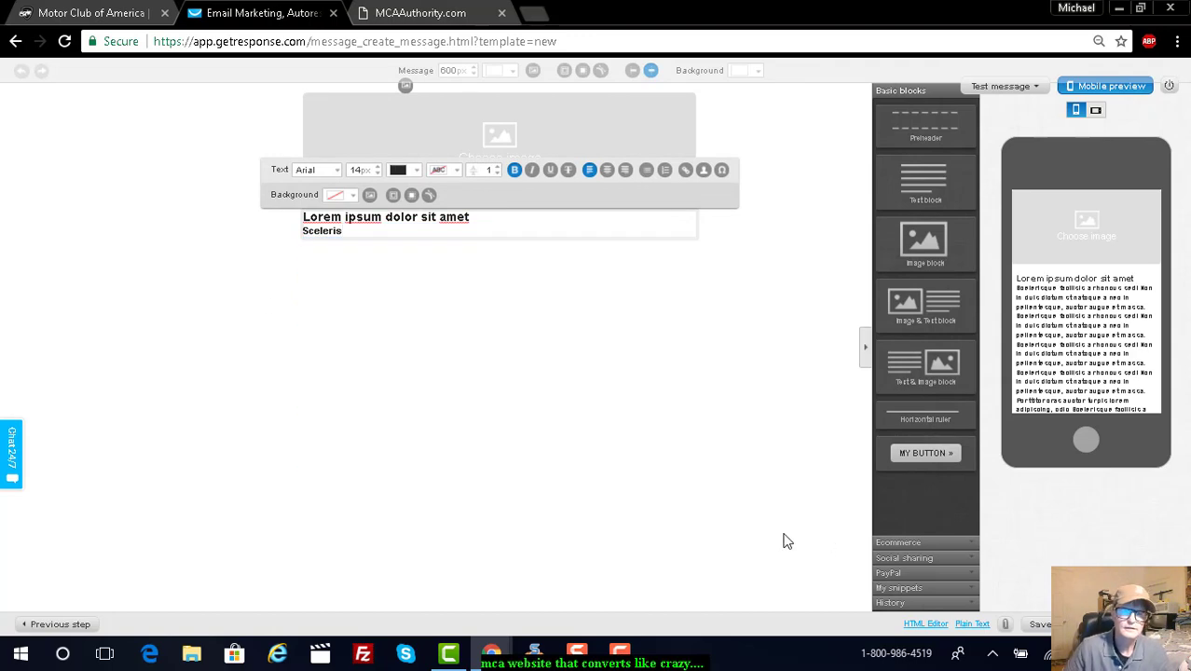
key("BackSpace")
key("BackSpace")
key("BackSpace")
key("BackSpace")
key("BackSpace")
key("BackSpace")
key("BackSpace")
key("BackSpace")
key("BackSpace")
key("BackSpace")
key("BackSpace")
key("BackSpace")
key("BackSpace")
key("BackSpace")
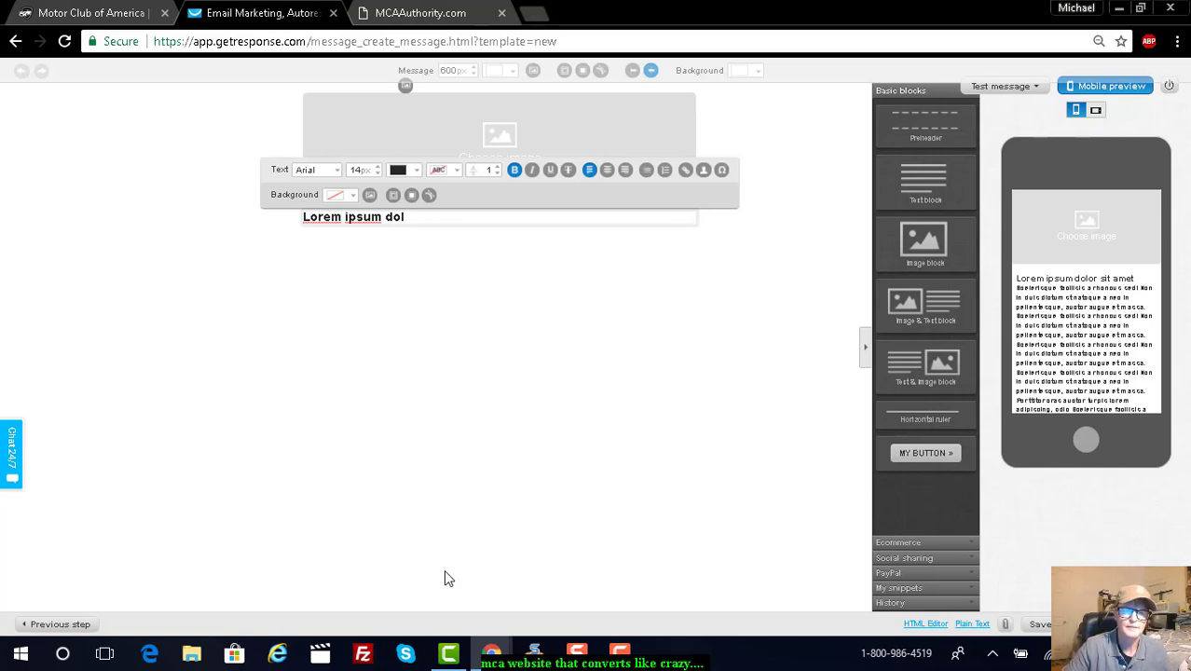
key("BackSpace")
key("BackSpace")
key("BackSpace")
key("BackSpace")
key("BackSpace")
key("BackSpace")
key("BackSpace")
key("BackSpace")
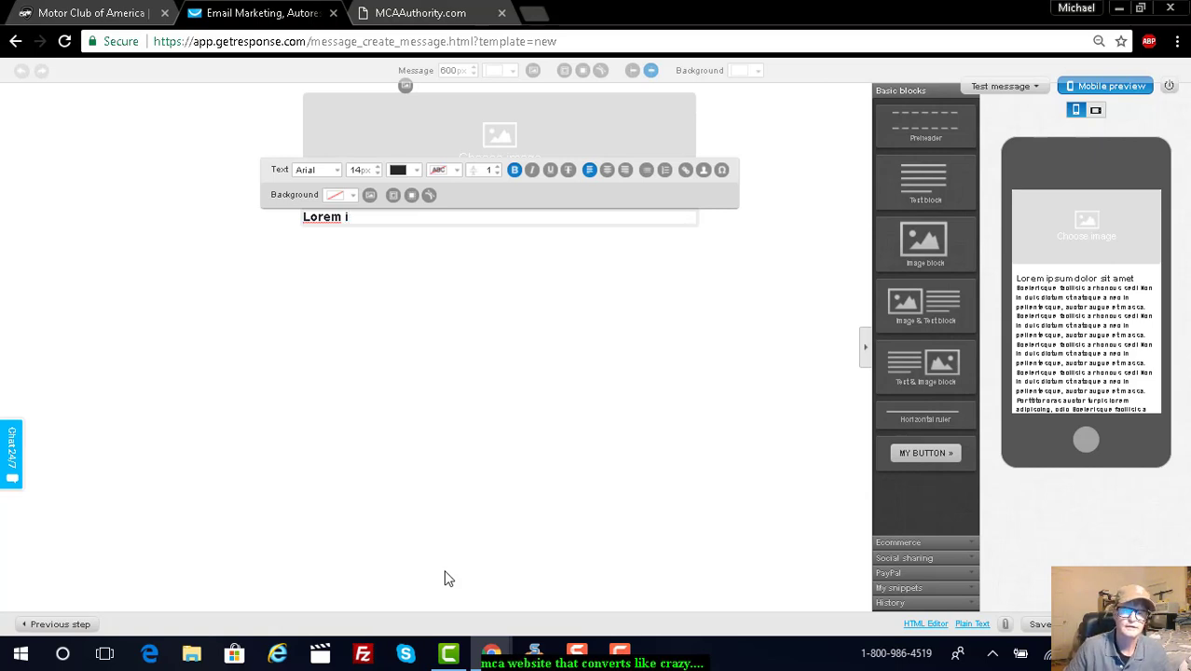
Step: Paste the copied Day 5 message after the remaining placeholder text in the text block
right_click(357, 212)
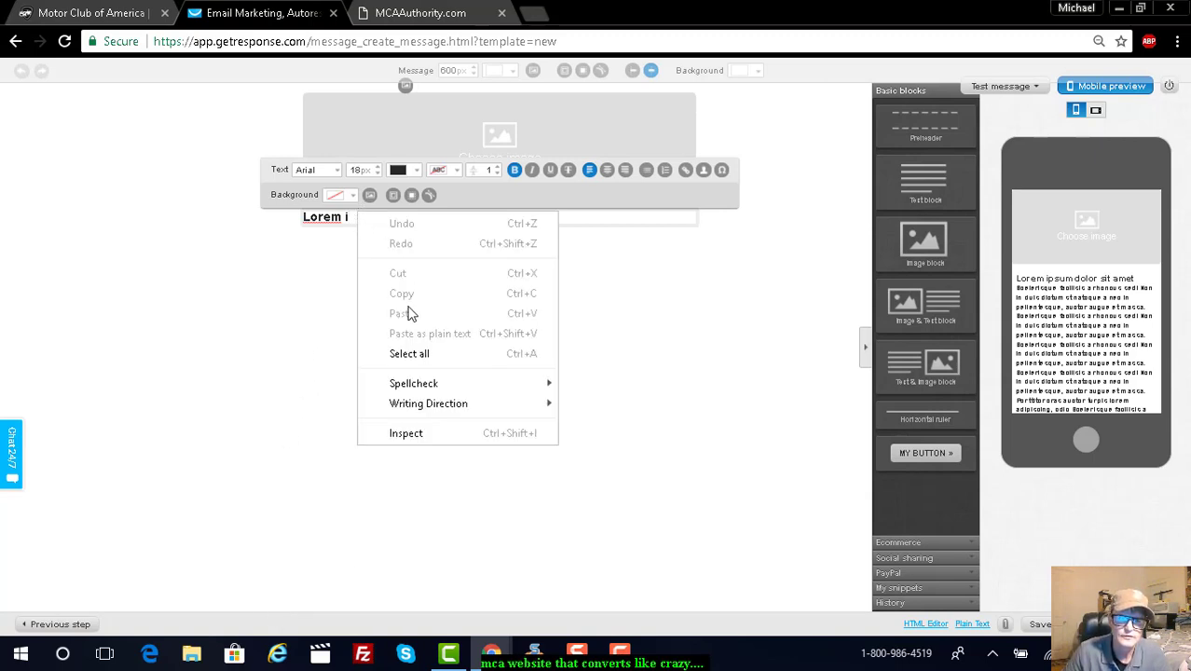
left_click(341, 308)
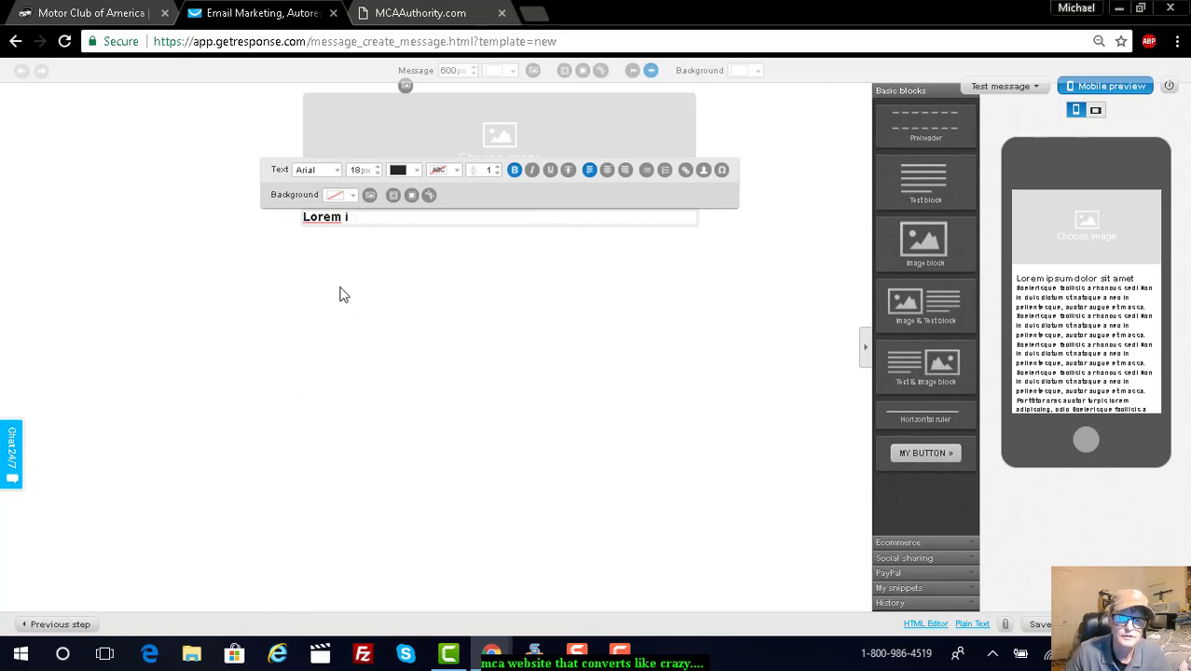
right_click(357, 223)
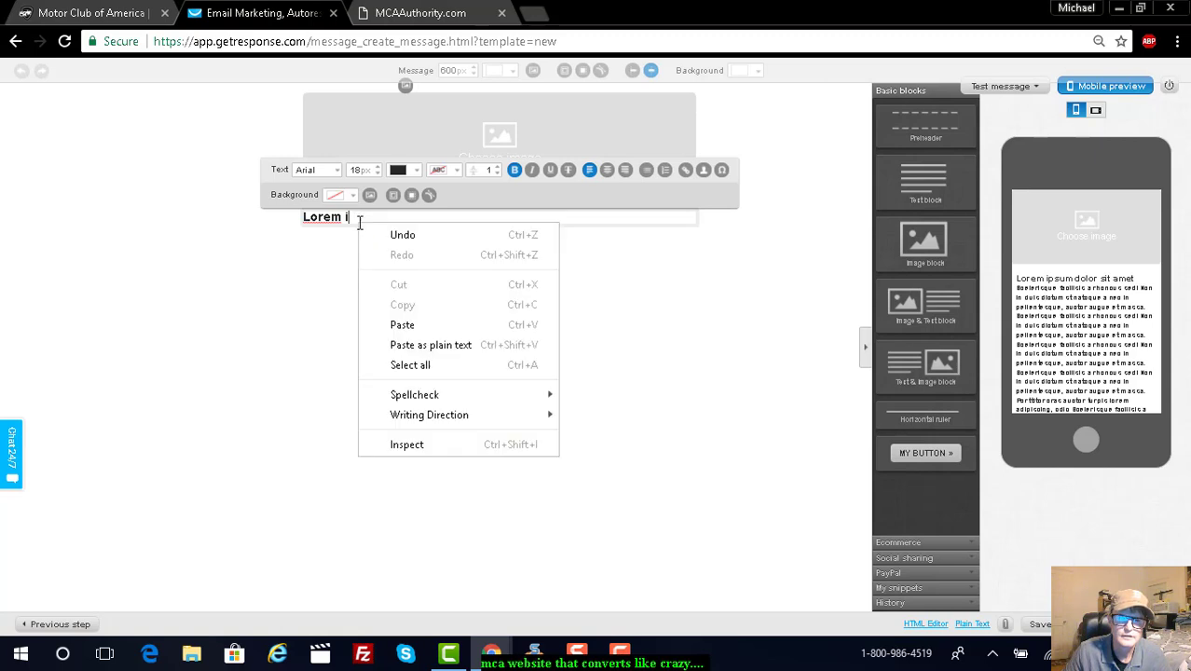
left_click(420, 325)
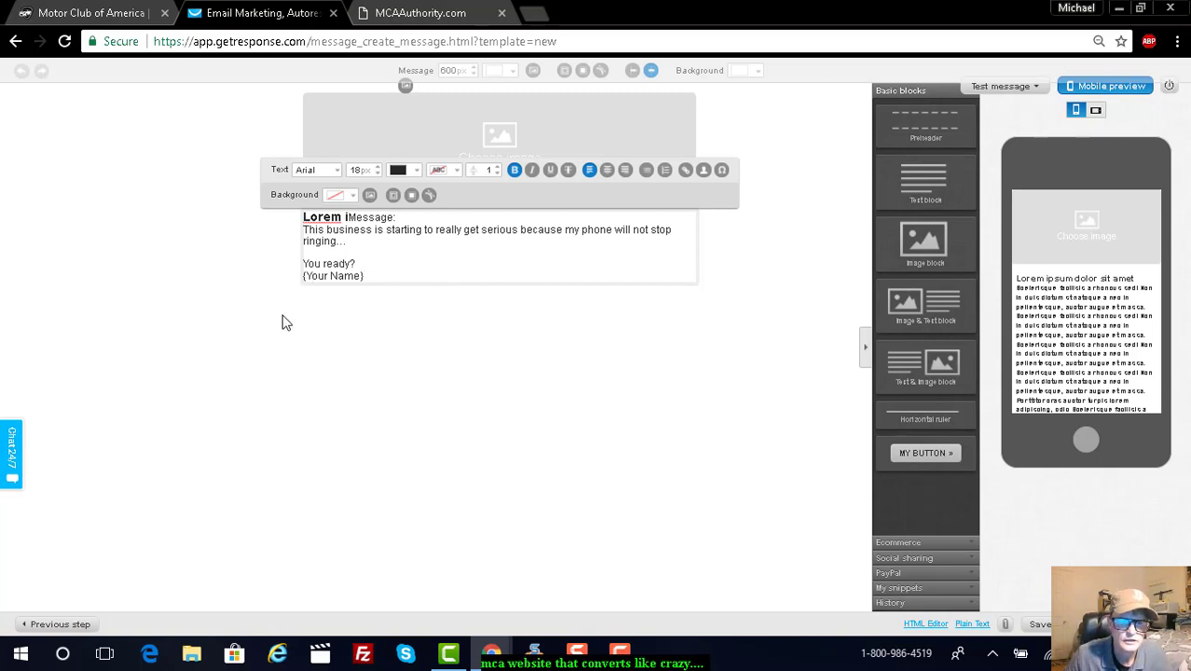
Step: Delete the leftover placeholder text "Lorem i" in front of the pasted message
left_click(348, 216)
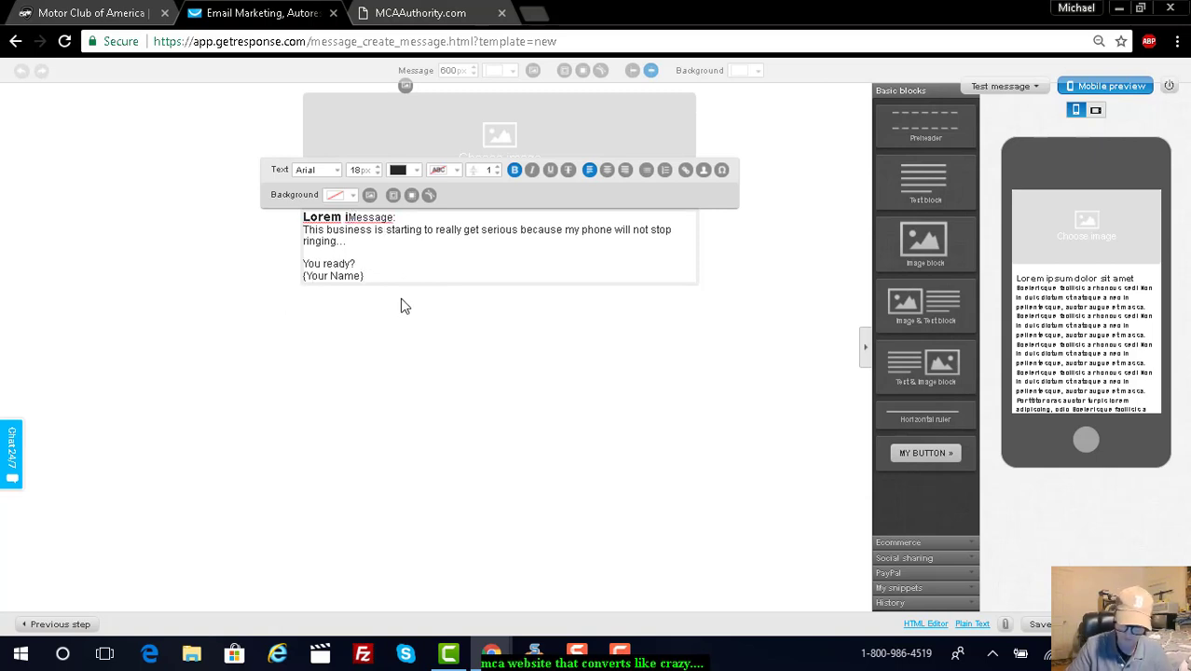
key("BackSpace")
key("BackSpace")
key("BackSpace")
key("BackSpace")
key("BackSpace")
key("BackSpace")
key("BackSpace")
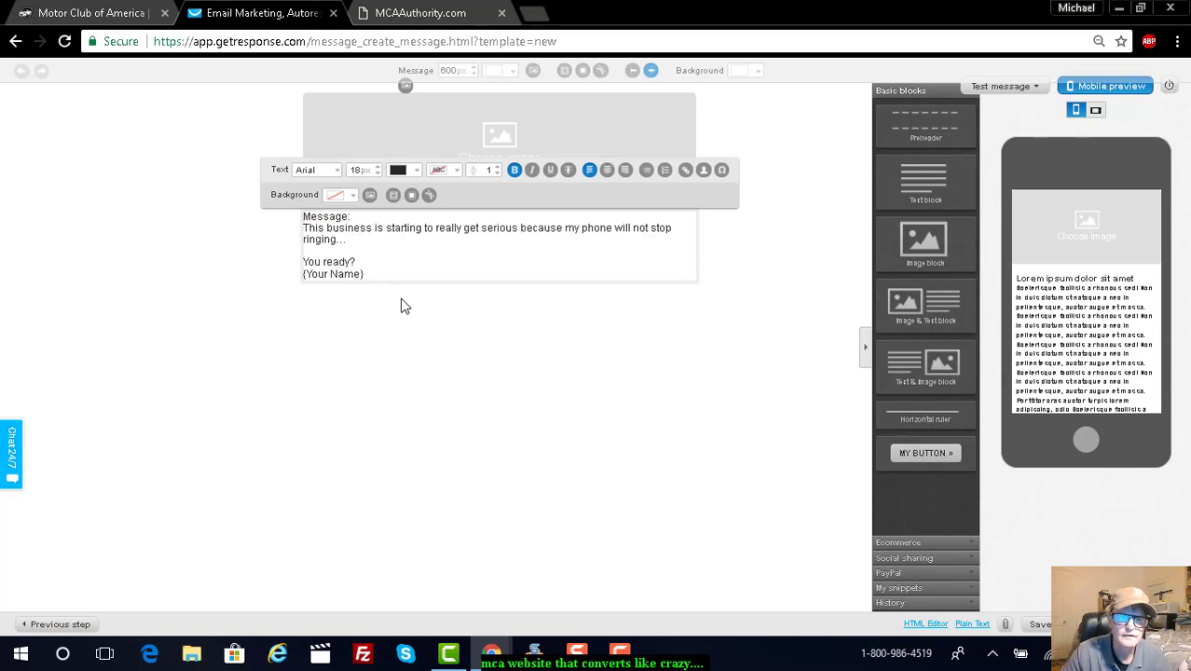
Step: Remove the "Message:" heading from the first line of the pasted text
left_click(353, 216)
key("BackSpace")
key("BackSpace")
key("BackSpace")
key("BackSpace")
key("BackSpace")
key("BackSpace")
key("BackSpace")
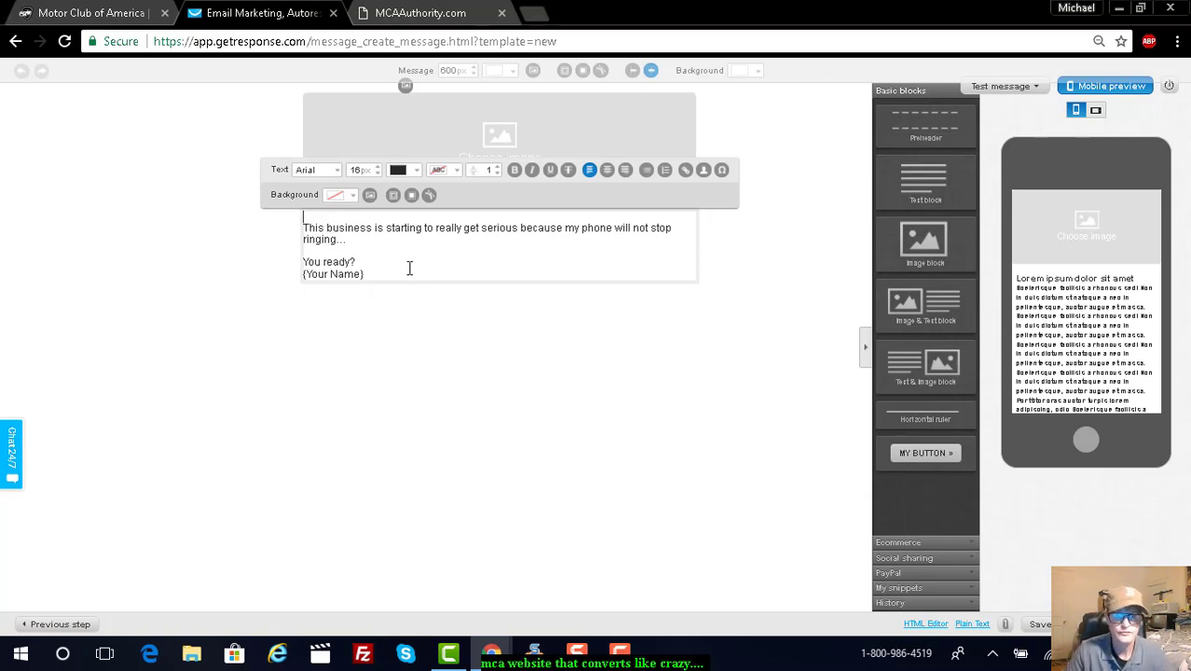
Step: Replace the "(Your Name)" placeholder on the last line of the message with the sender's nickname
left_click(370, 274)
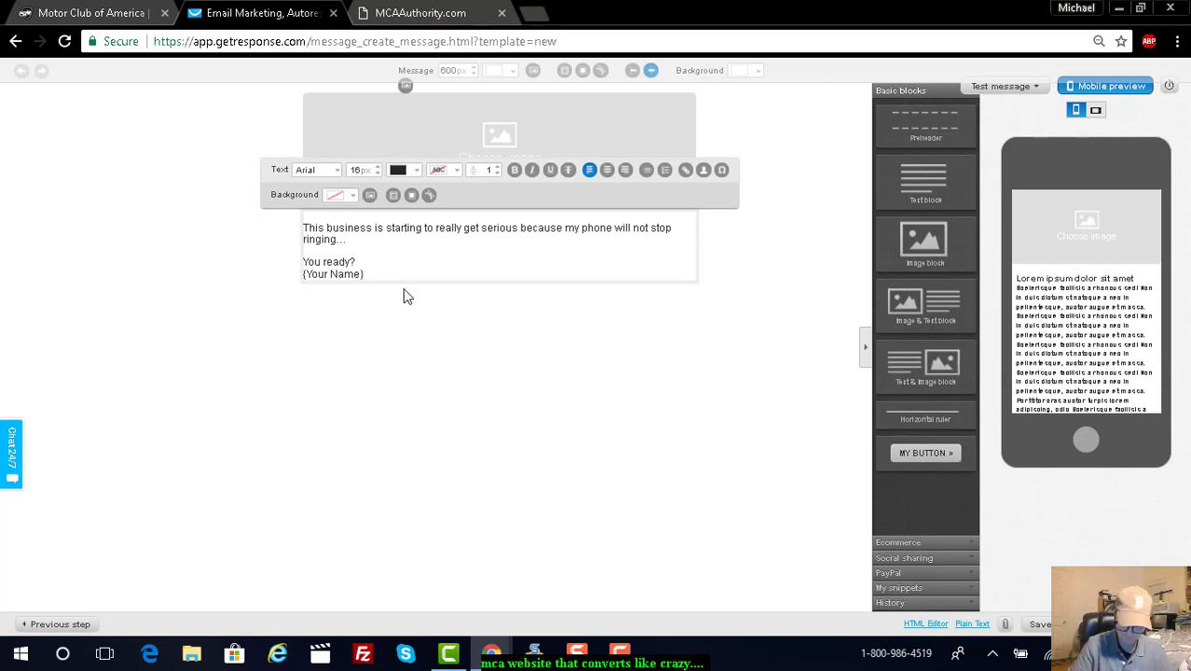
key("BackSpace")
key("BackSpace")
key("BackSpace")
key("BackSpace")
key("BackSpace")
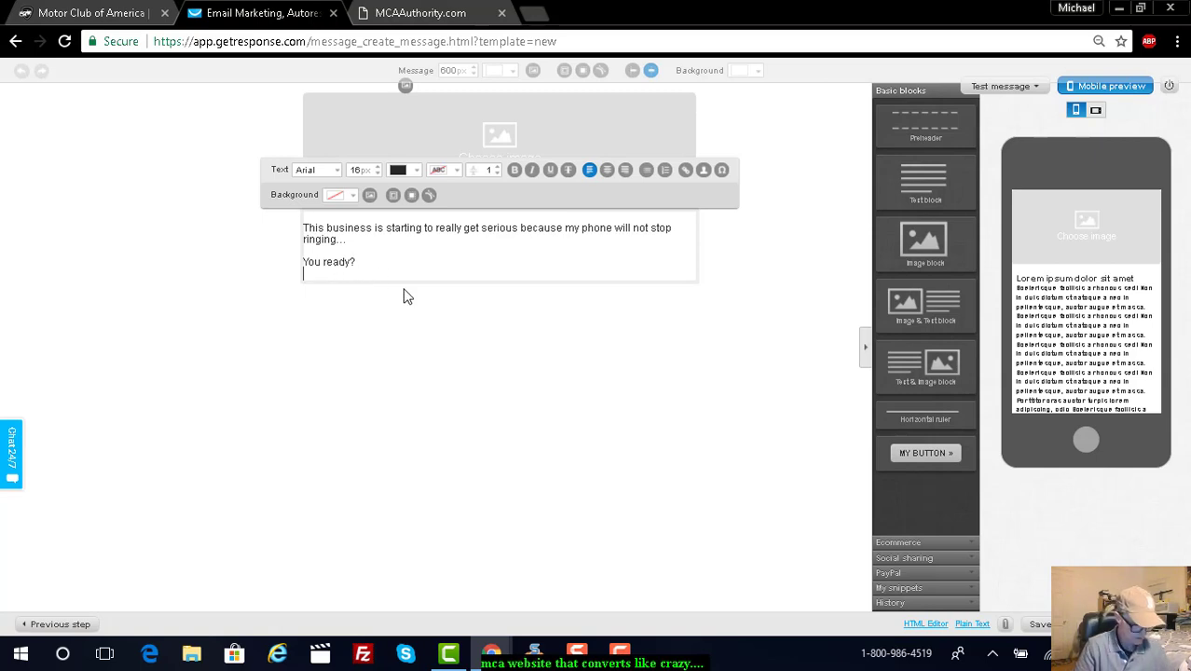
type("Money")
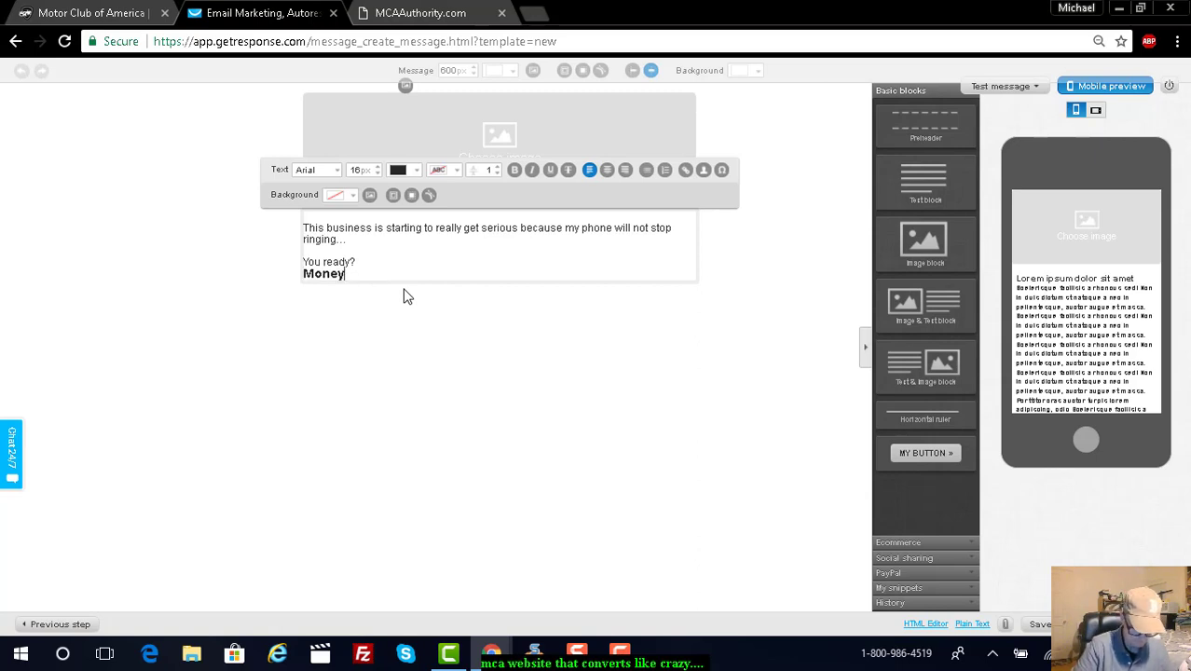
type(" mikw")
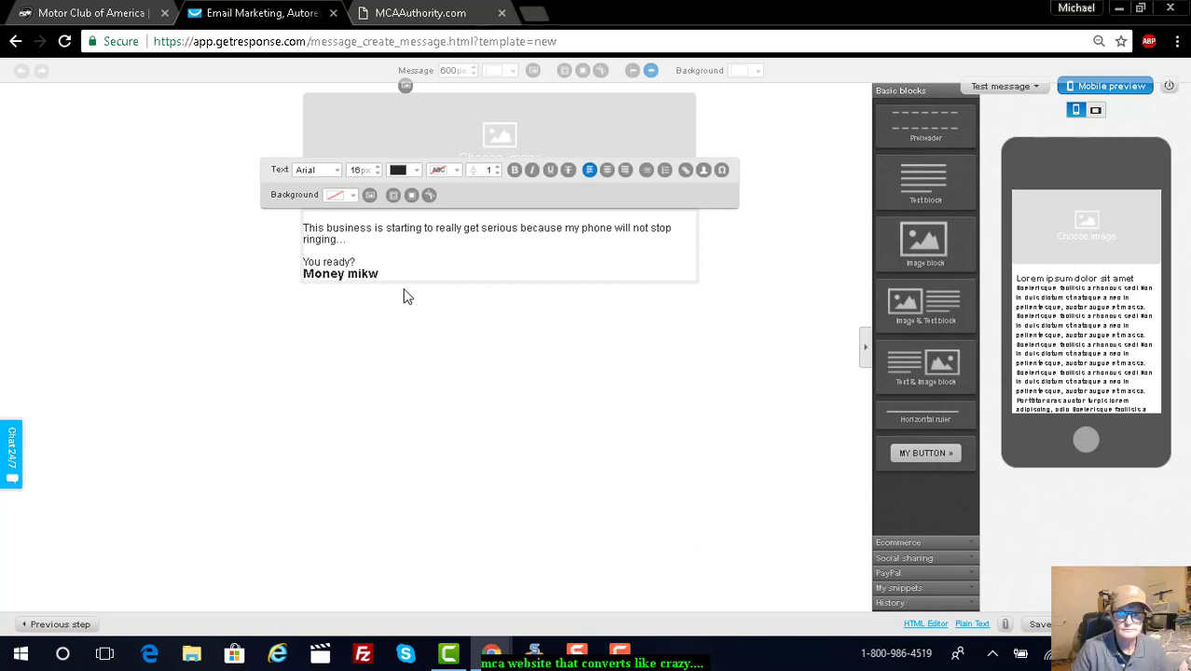
key("BackSpace")
type("e")
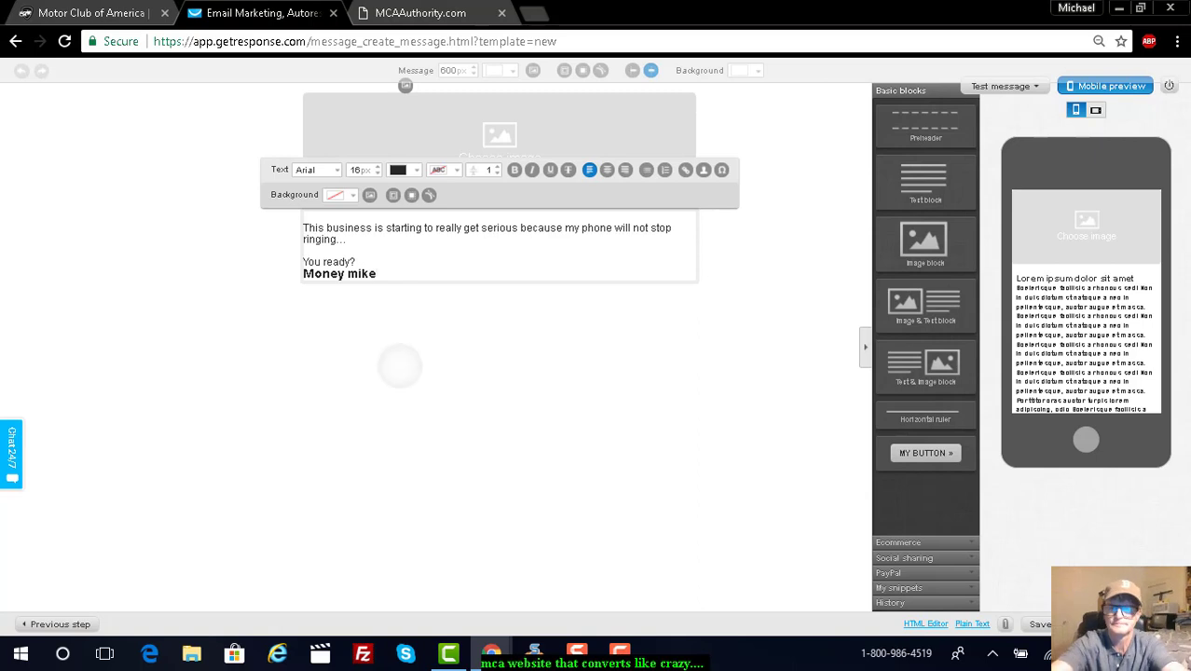
Step: Increase the browser page zoom to 100%
left_click(1177, 41)
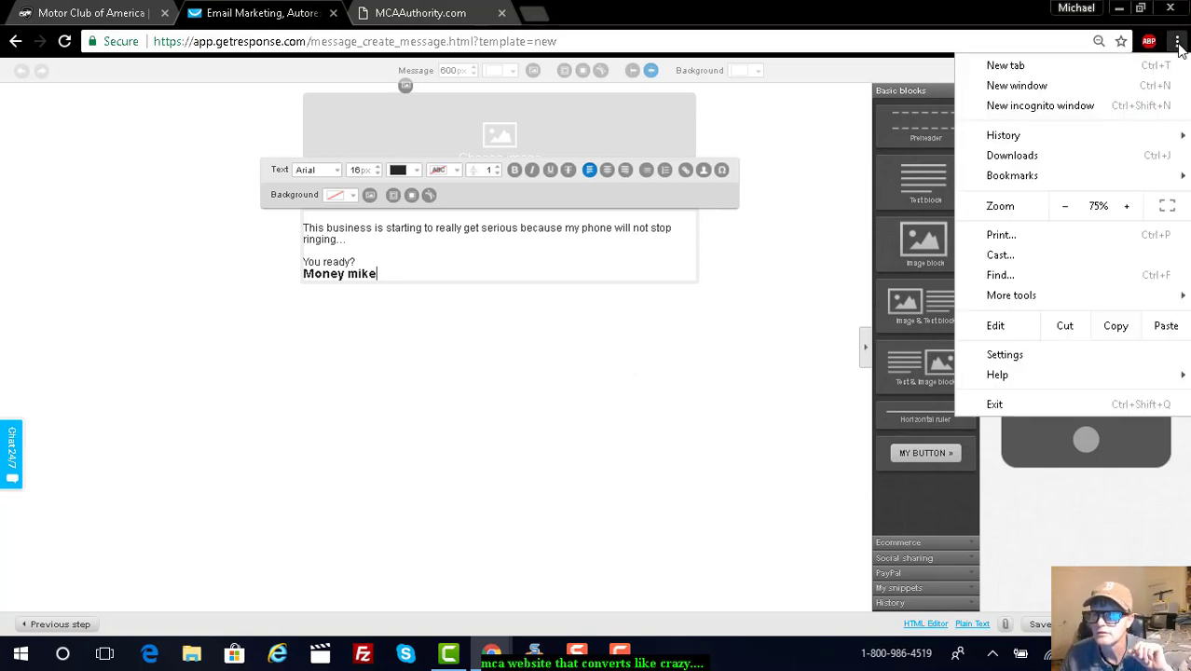
left_click(1128, 212)
left_click(1127, 211)
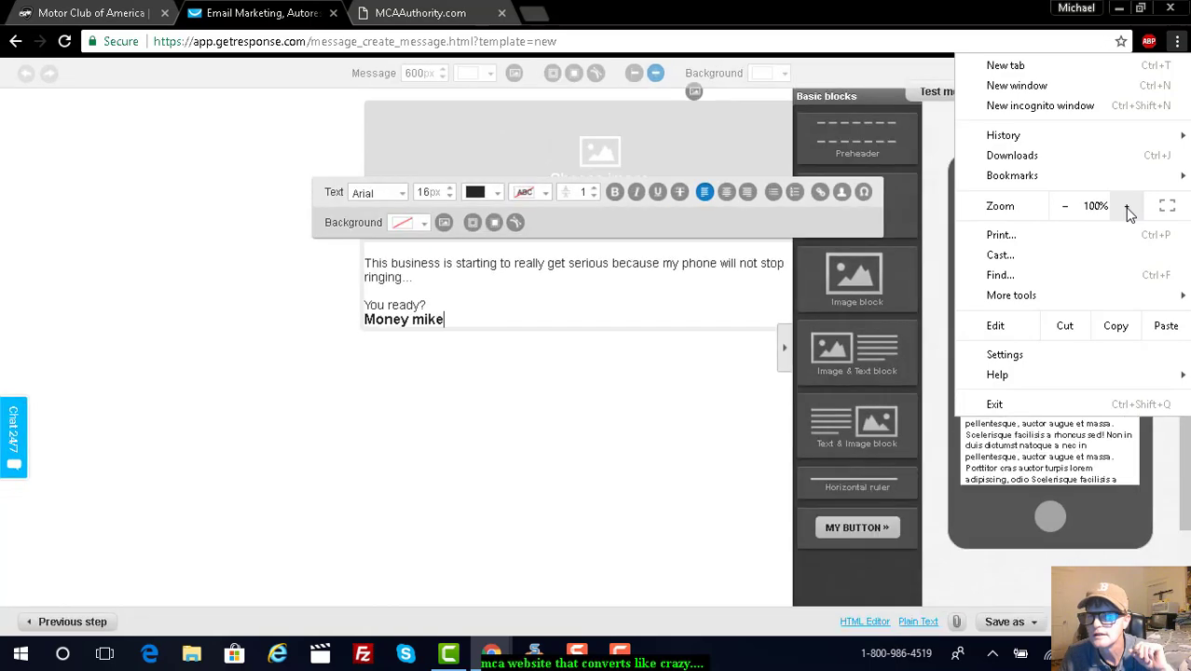
left_click(442, 500)
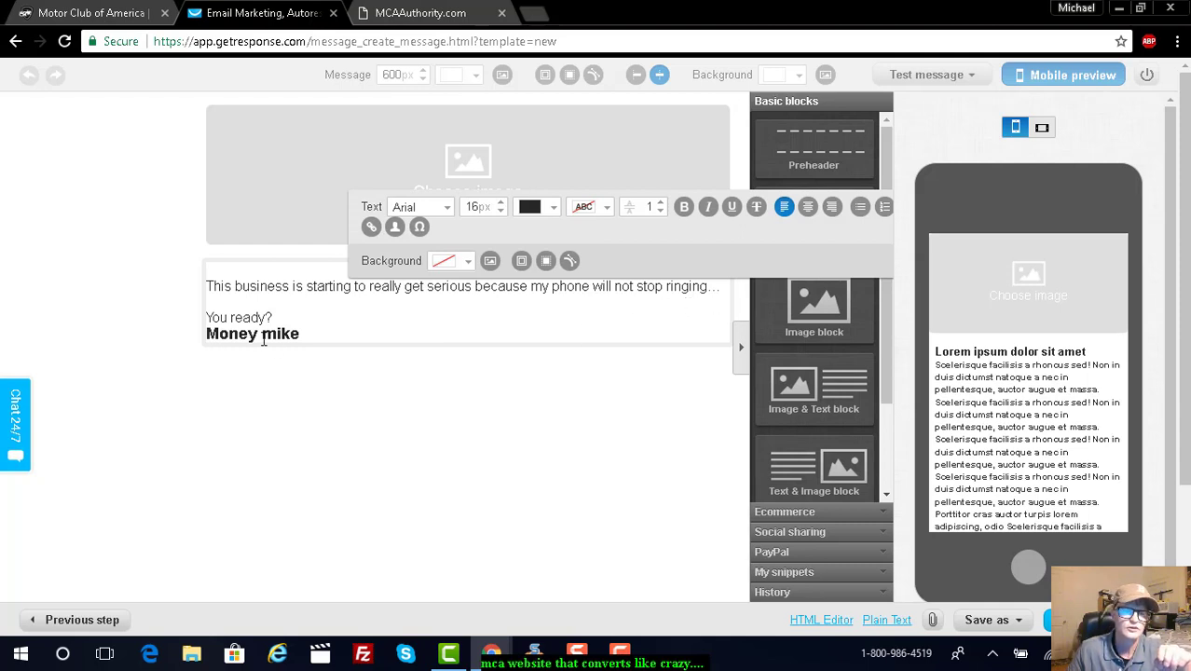
Step: Add the text "Get the information here" after "You ready?" in the message
left_click(321, 334)
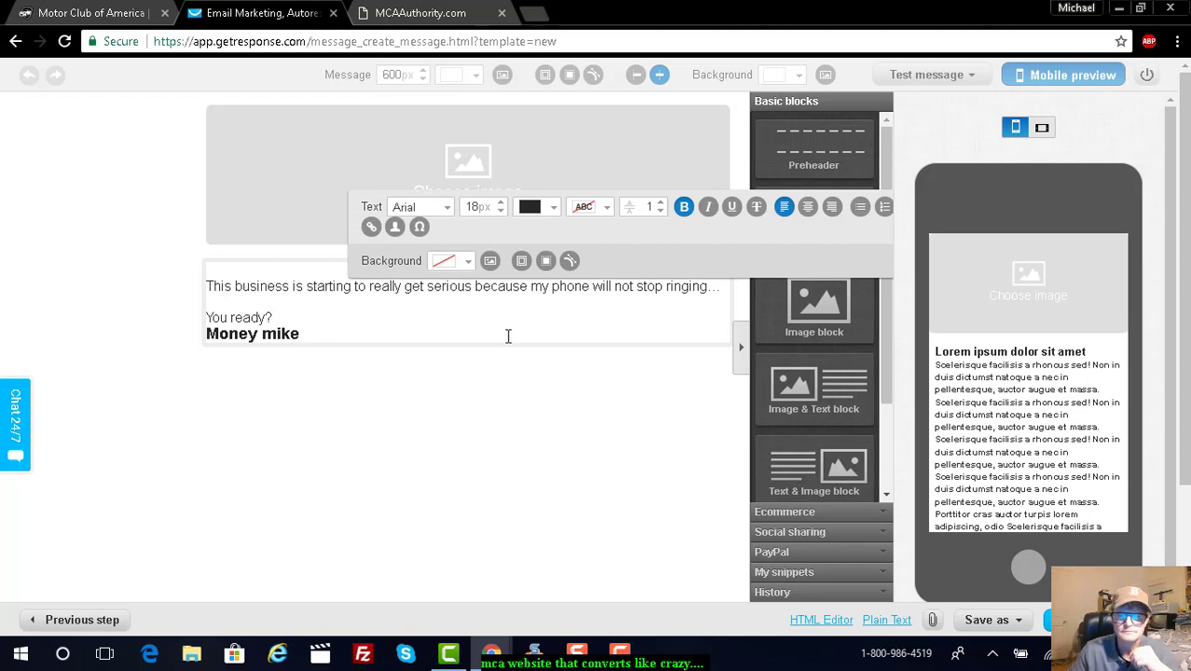
left_click(303, 318)
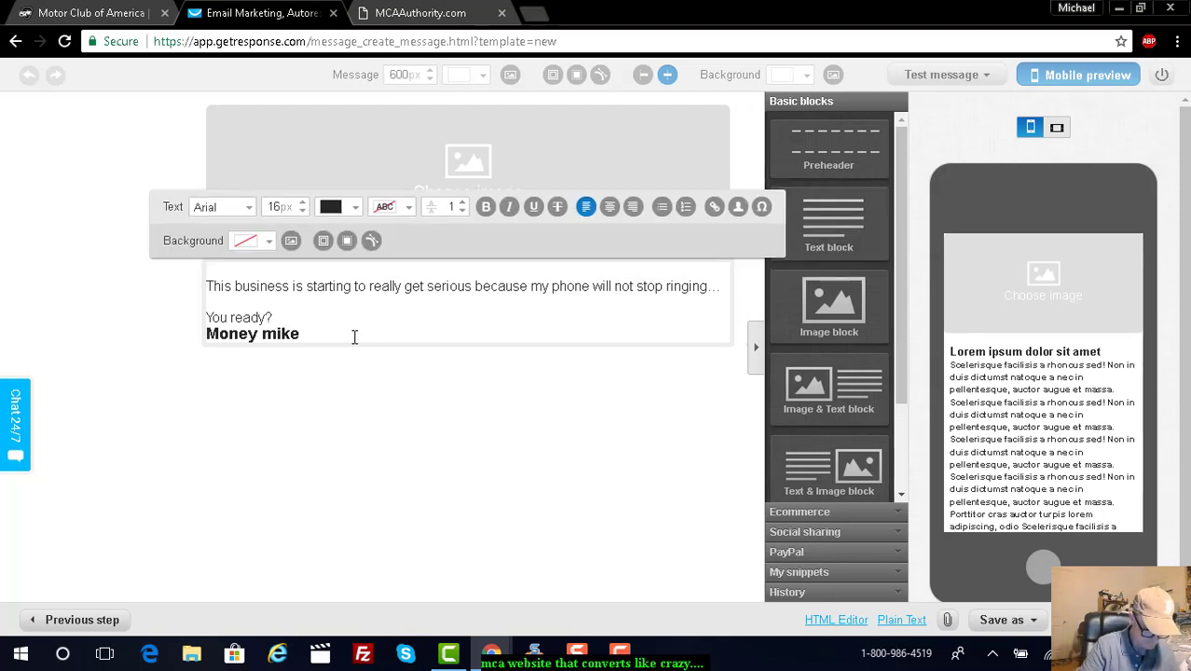
type("Get")
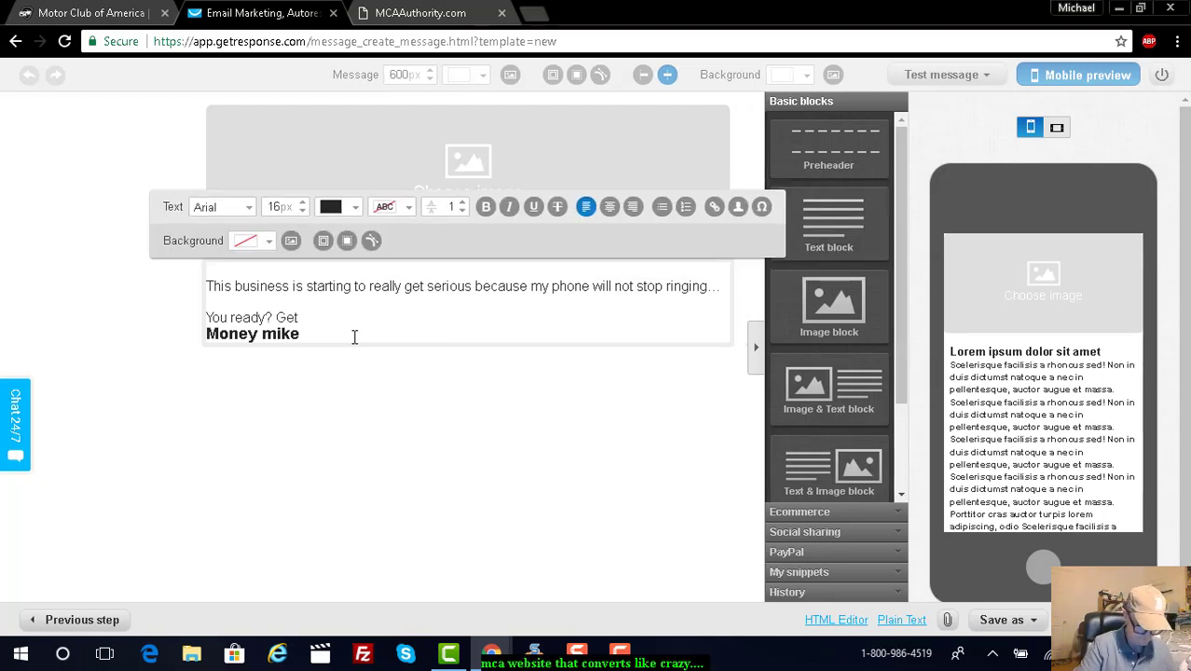
type(" the in")
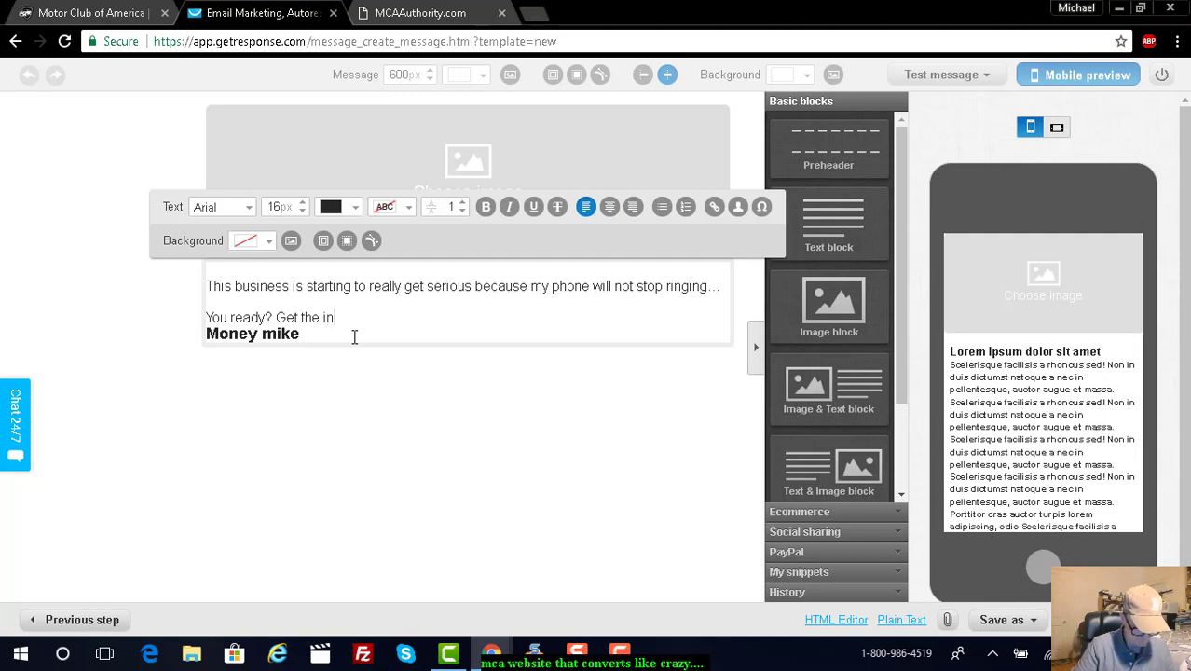
type("forma")
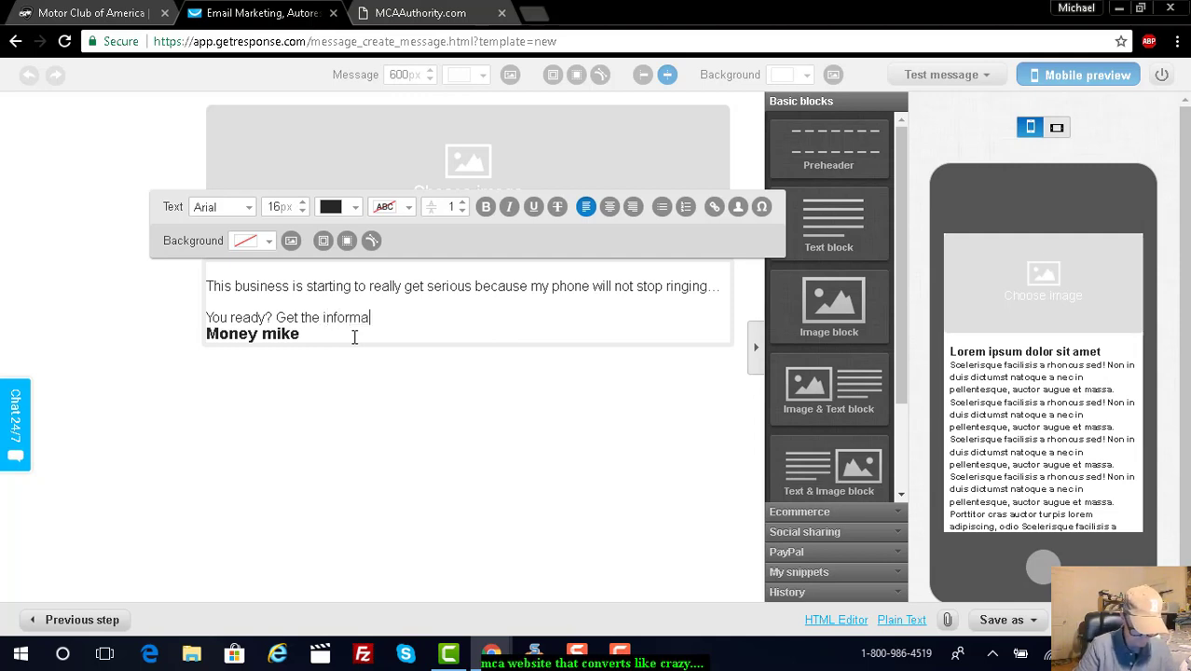
type("tion h")
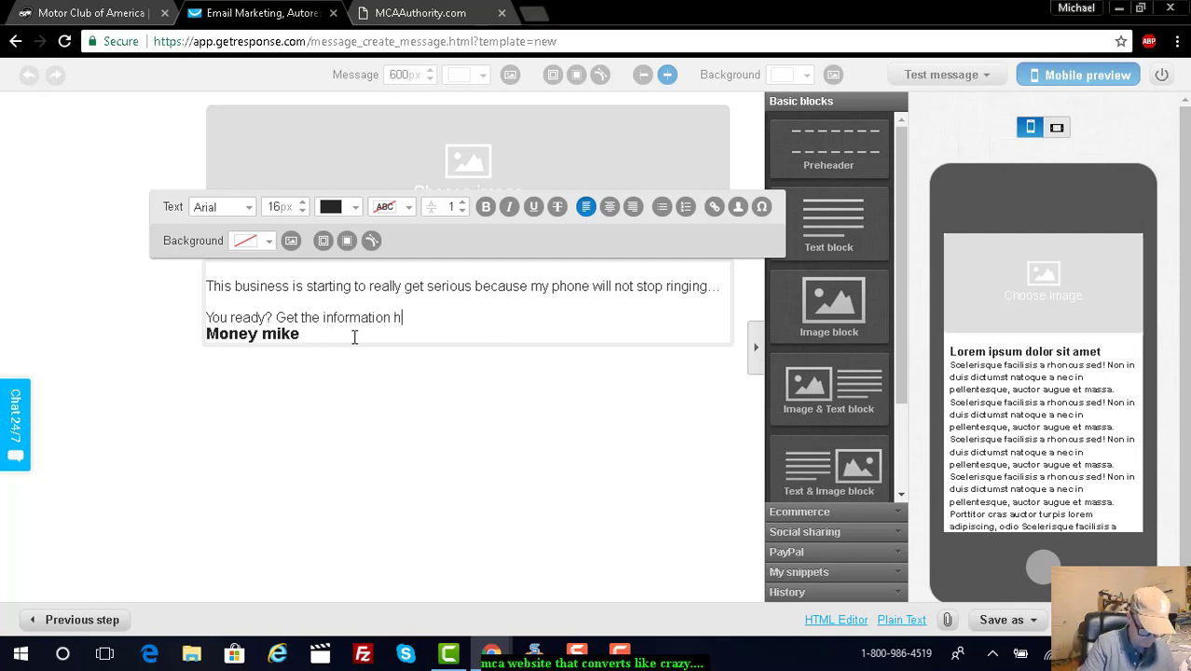
type("ere")
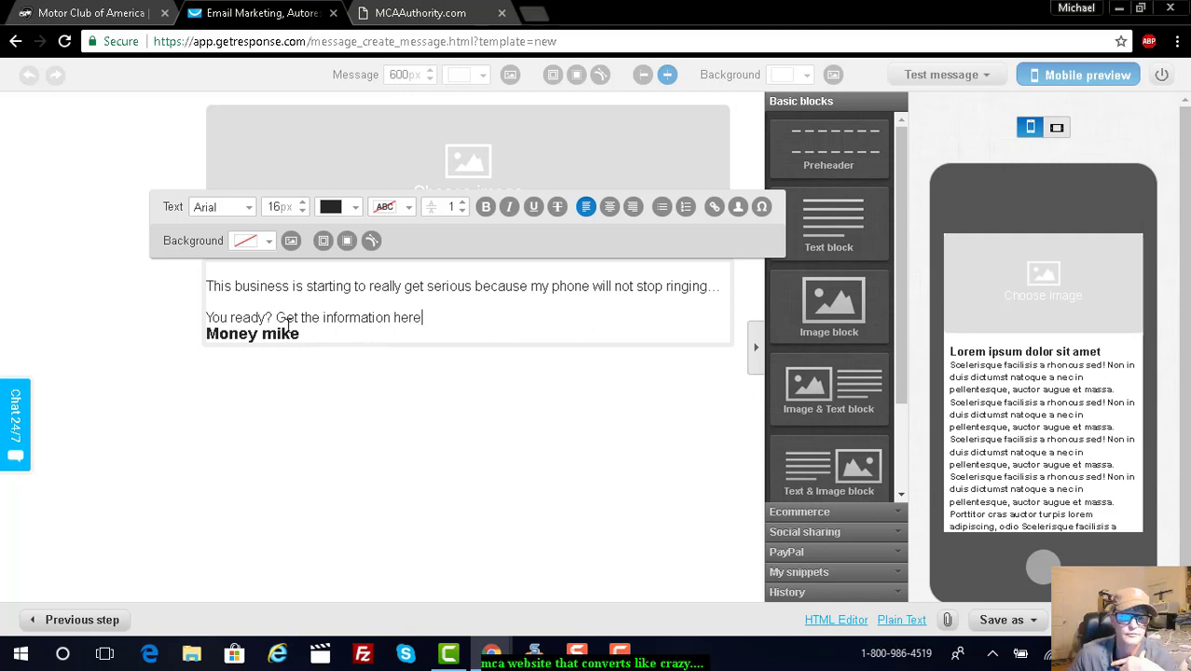
left_click_drag(277, 317, 427, 319)
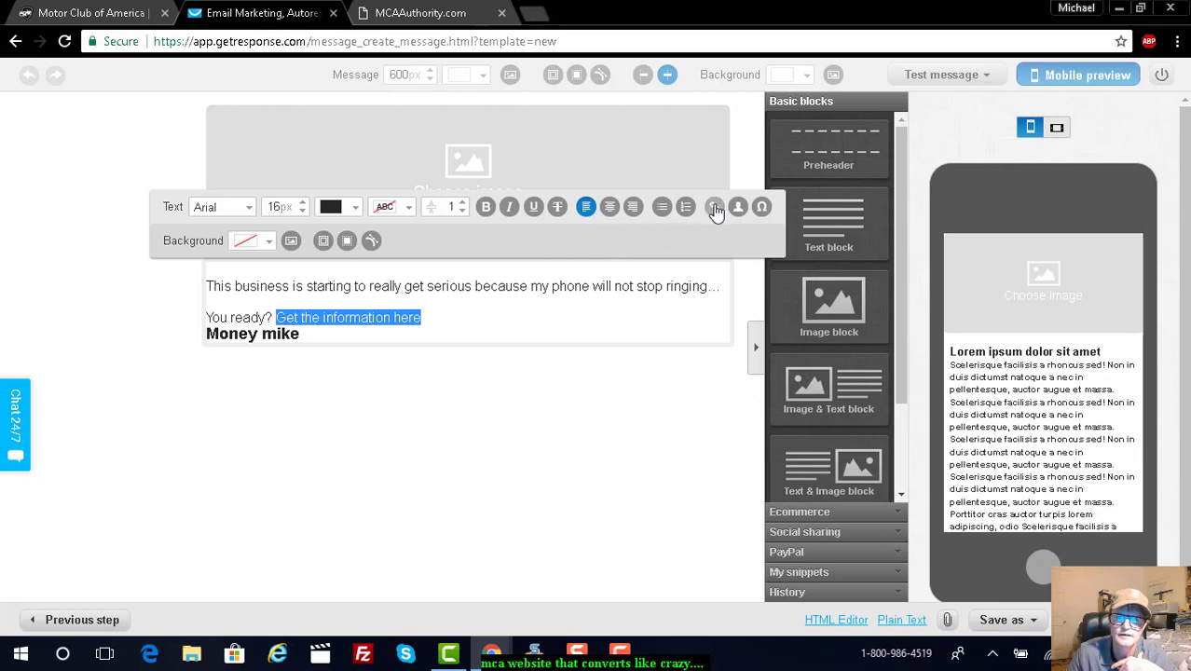
left_click(714, 207)
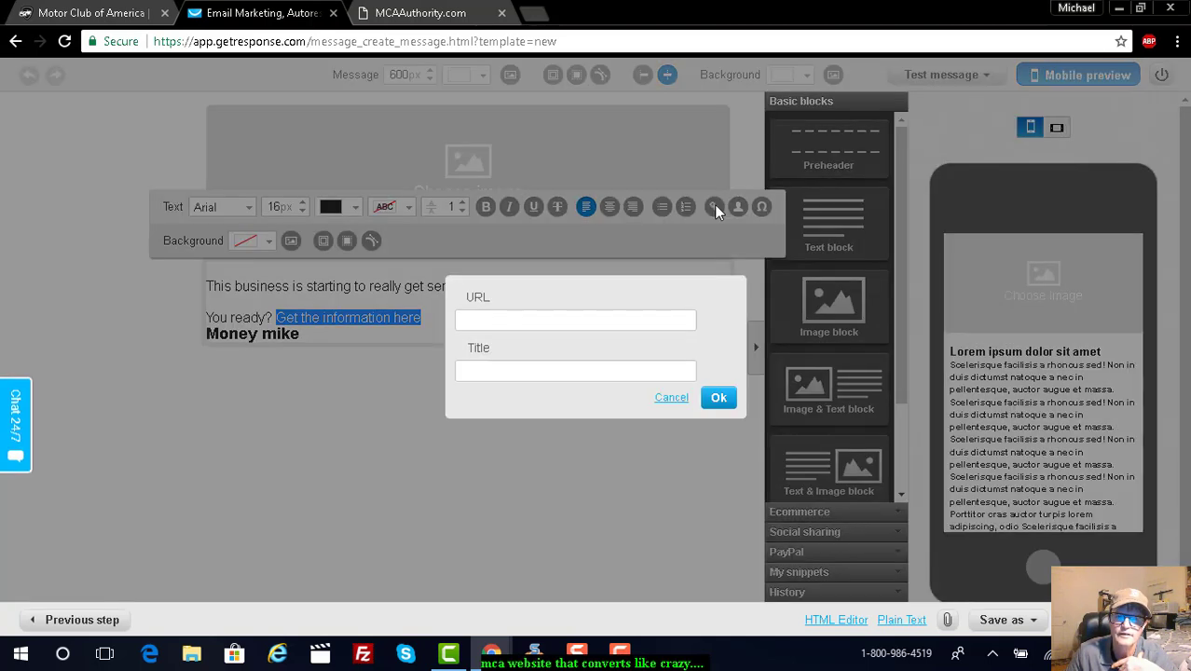
left_click(480, 318)
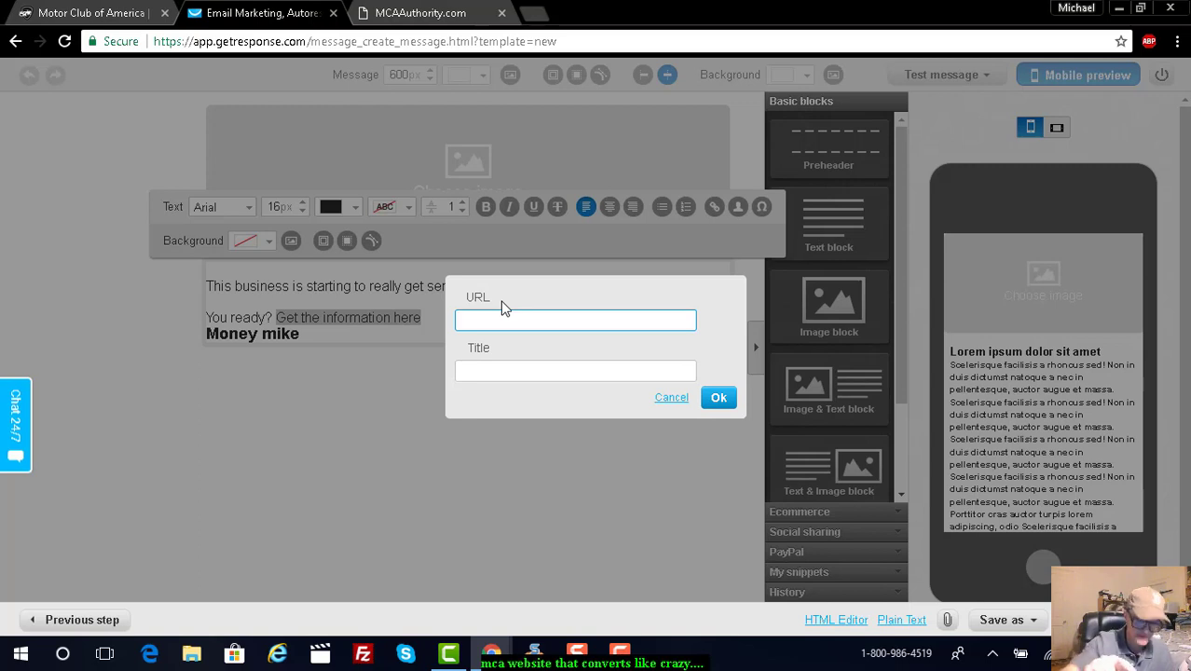
type("http")
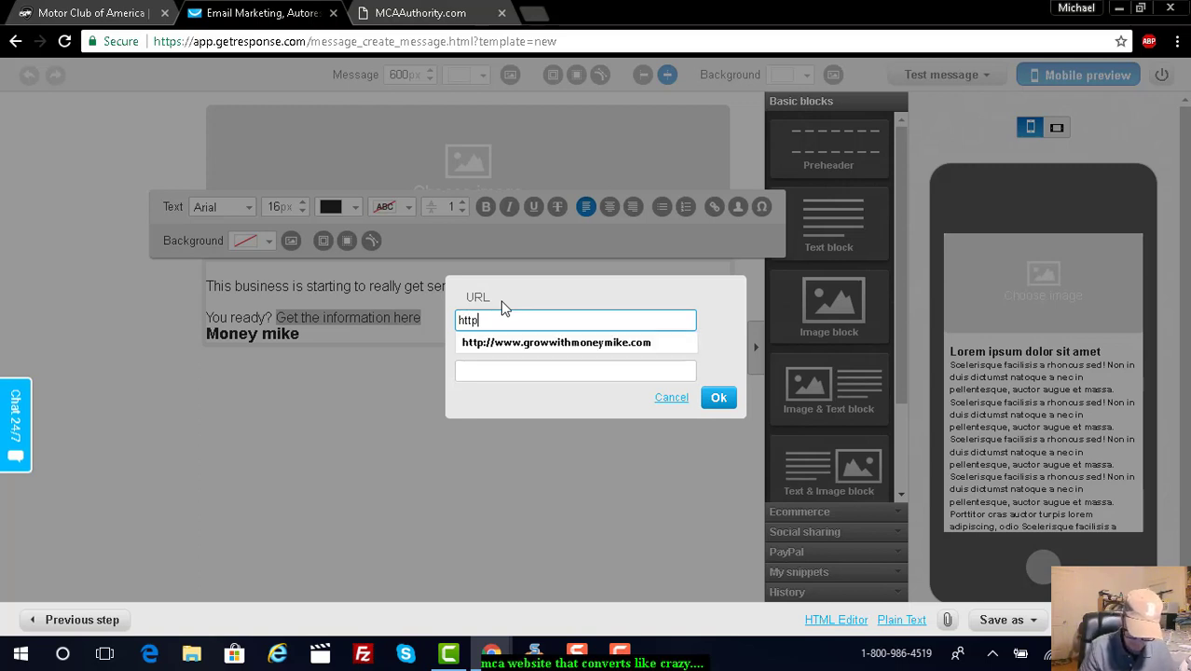
type(":")
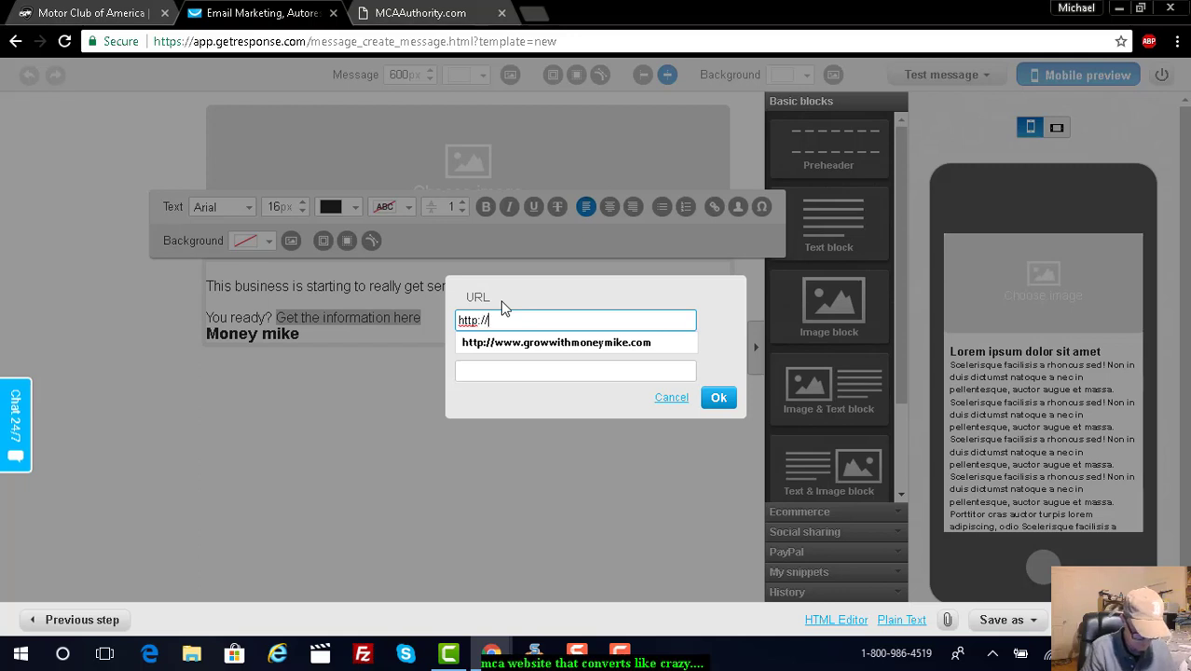
type("//gr")
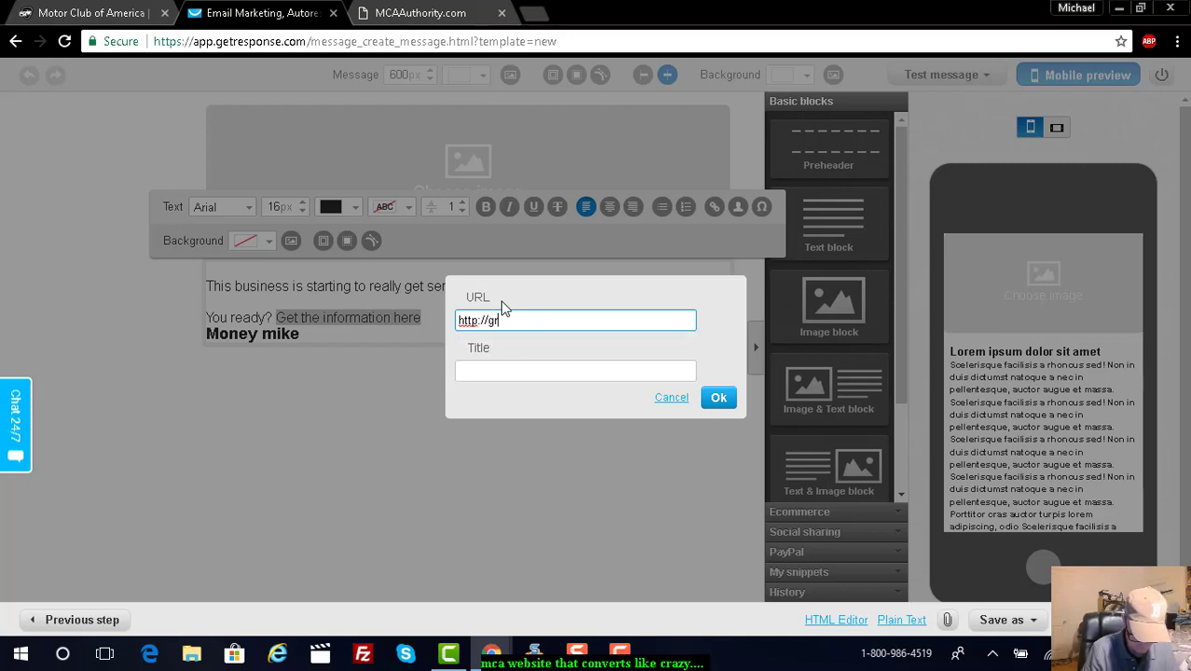
type("owwith")
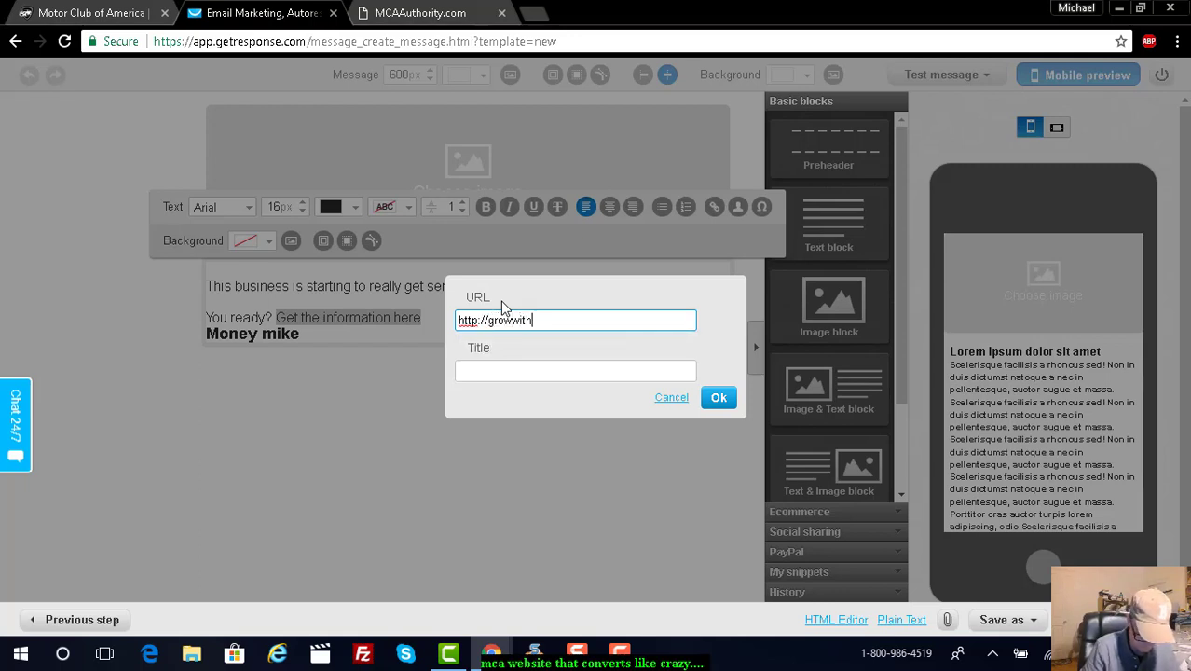
type("moneymi")
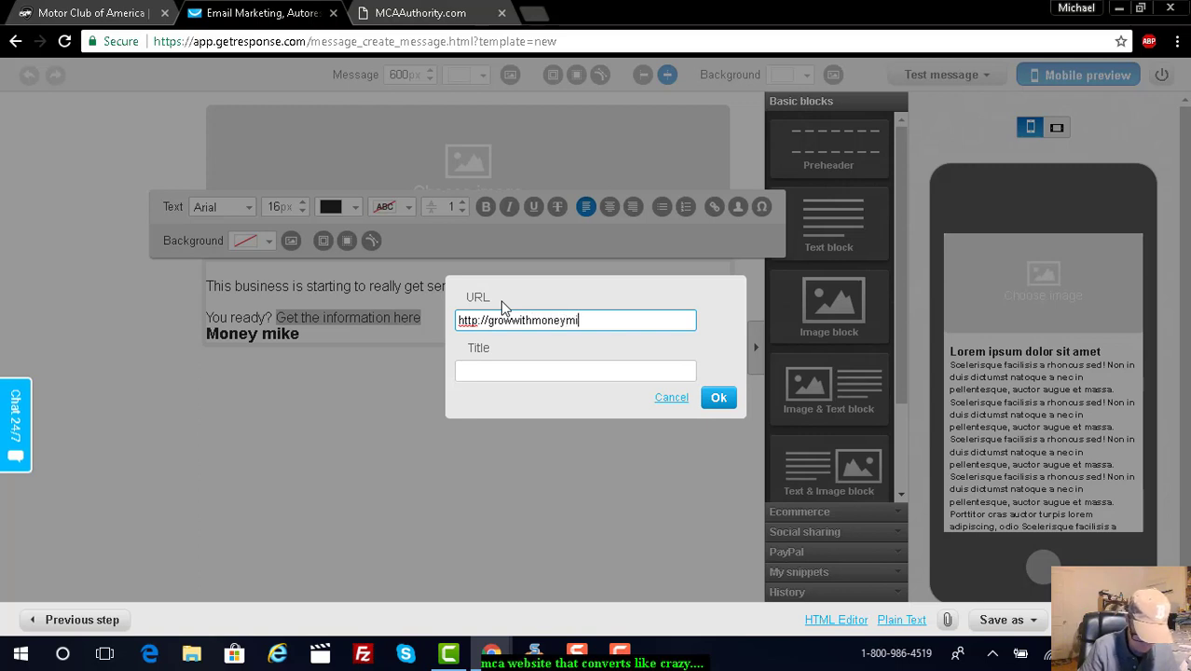
type("ke.co")
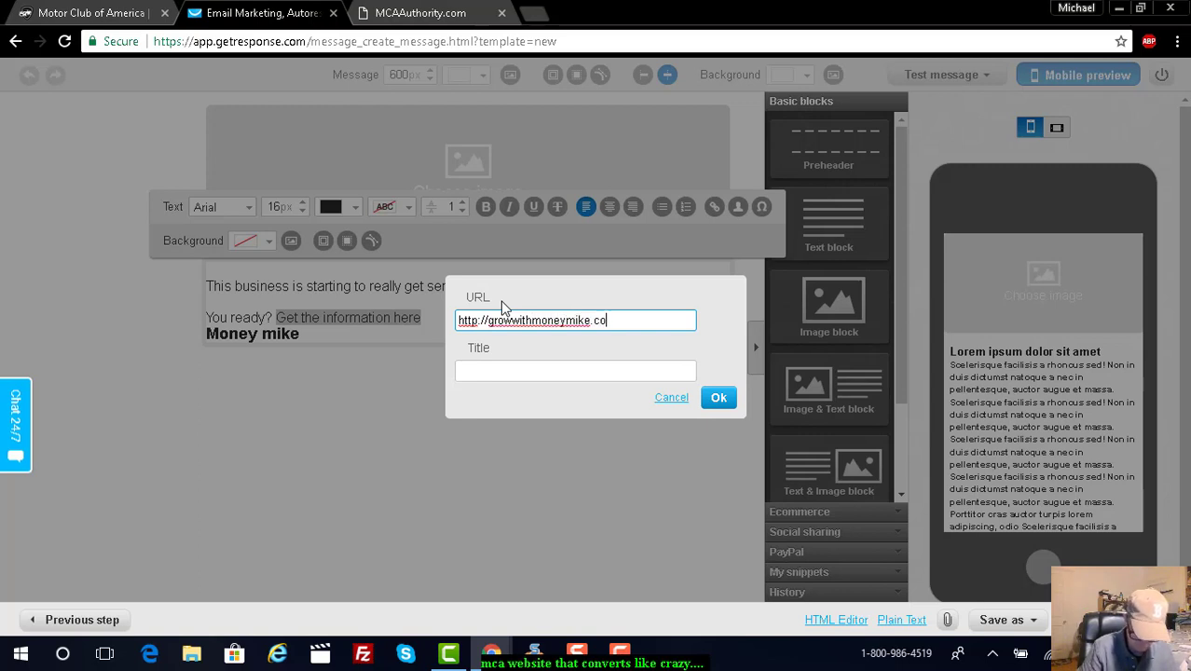
type("m")
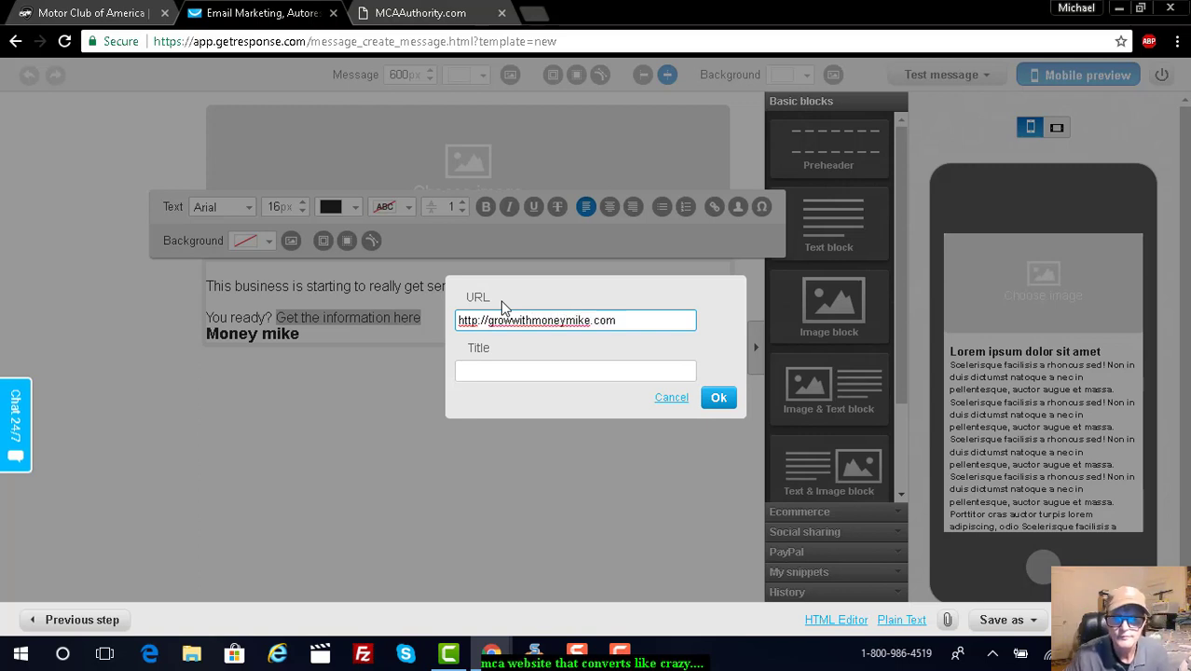
left_click(720, 400)
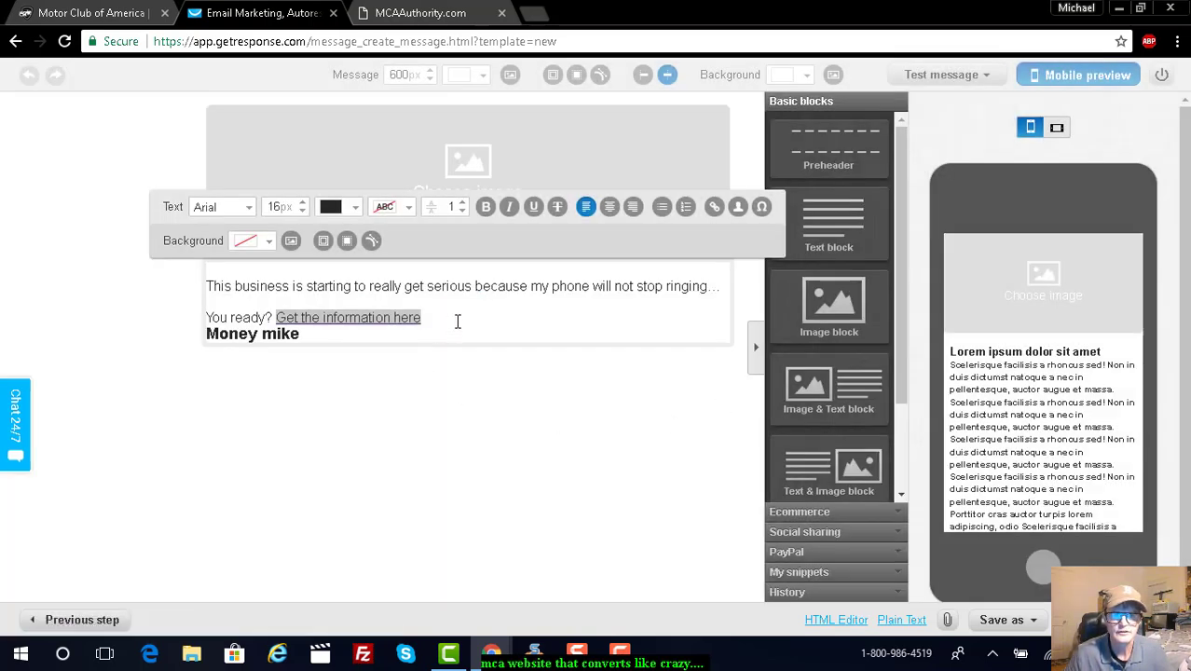
left_click(454, 321)
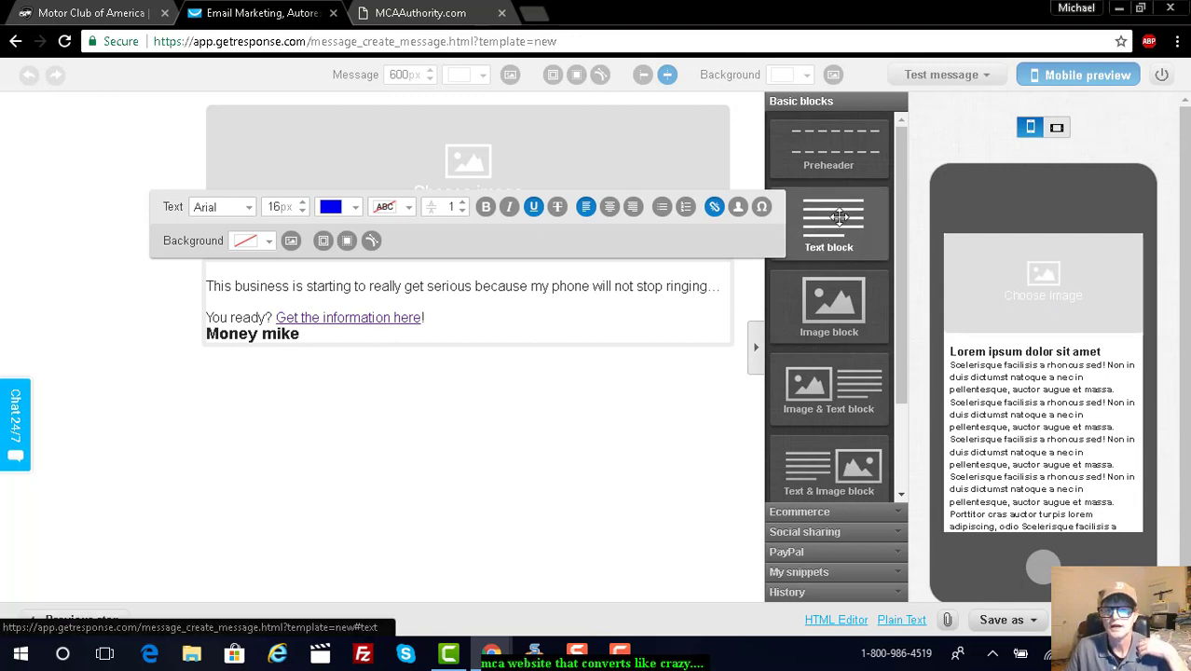
Step: Add a new text block below the signed message and delete its placeholder text except the first letters "Lo"
left_click_drag(839, 216, 367, 388)
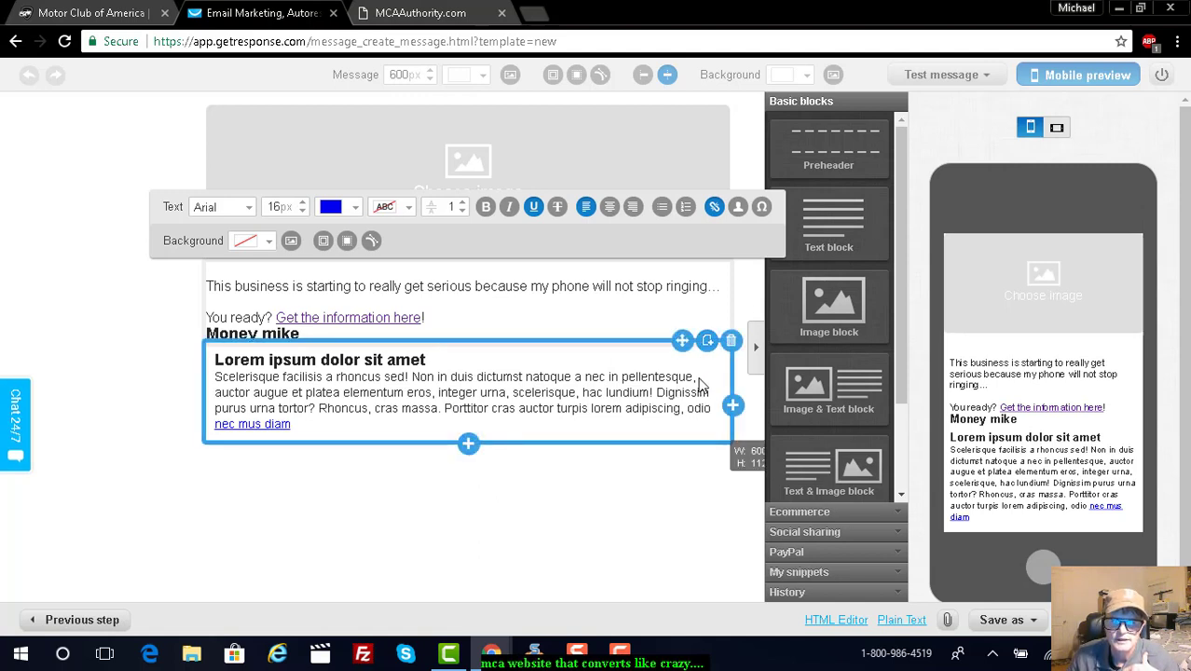
left_click(700, 377)
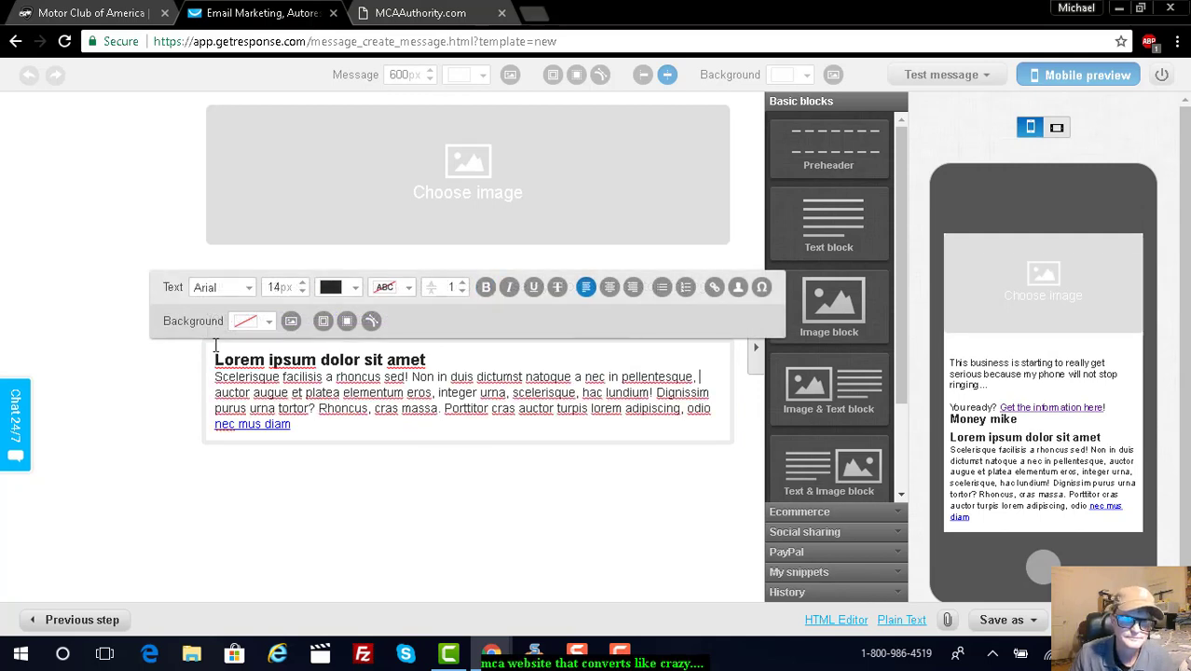
left_click_drag(236, 359, 500, 431)
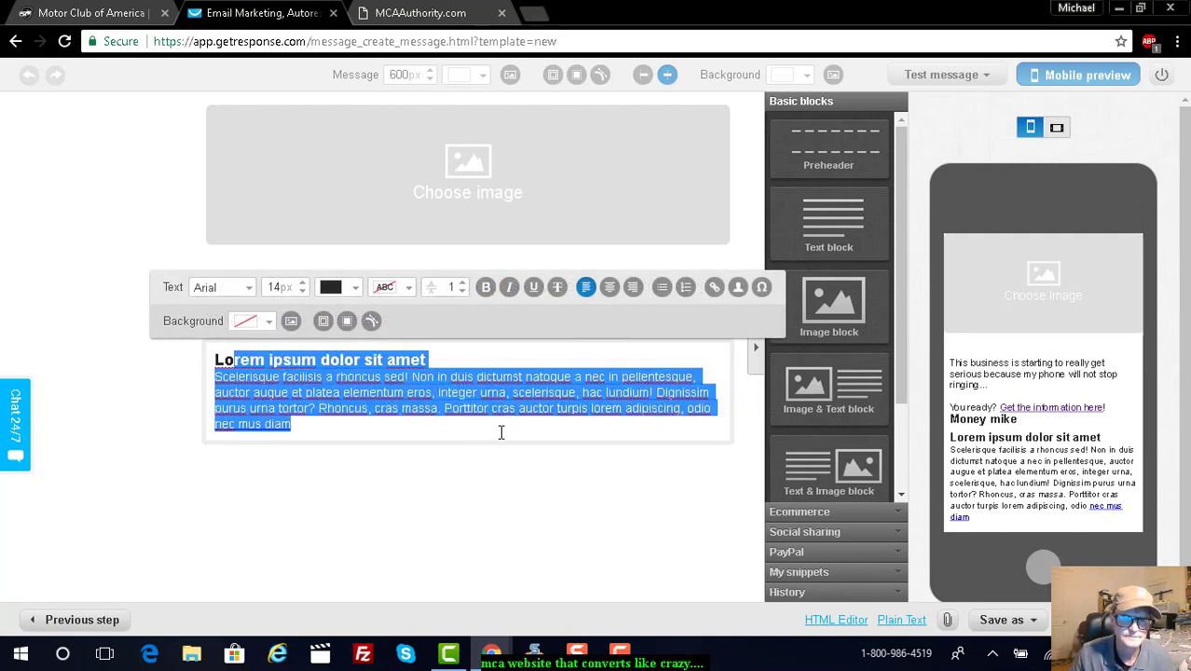
key("BackSpace")
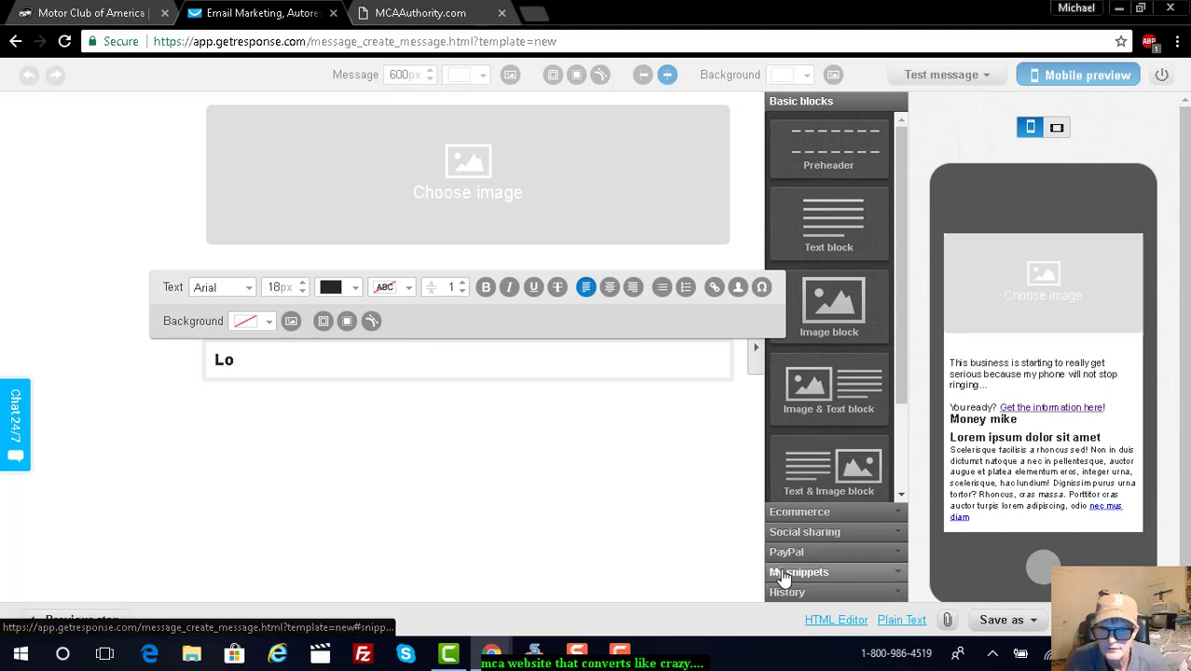
Step: Paste the copied Day 5 message after the remaining "Lo" in the new text block
left_click_drag(783, 577, 421, 346)
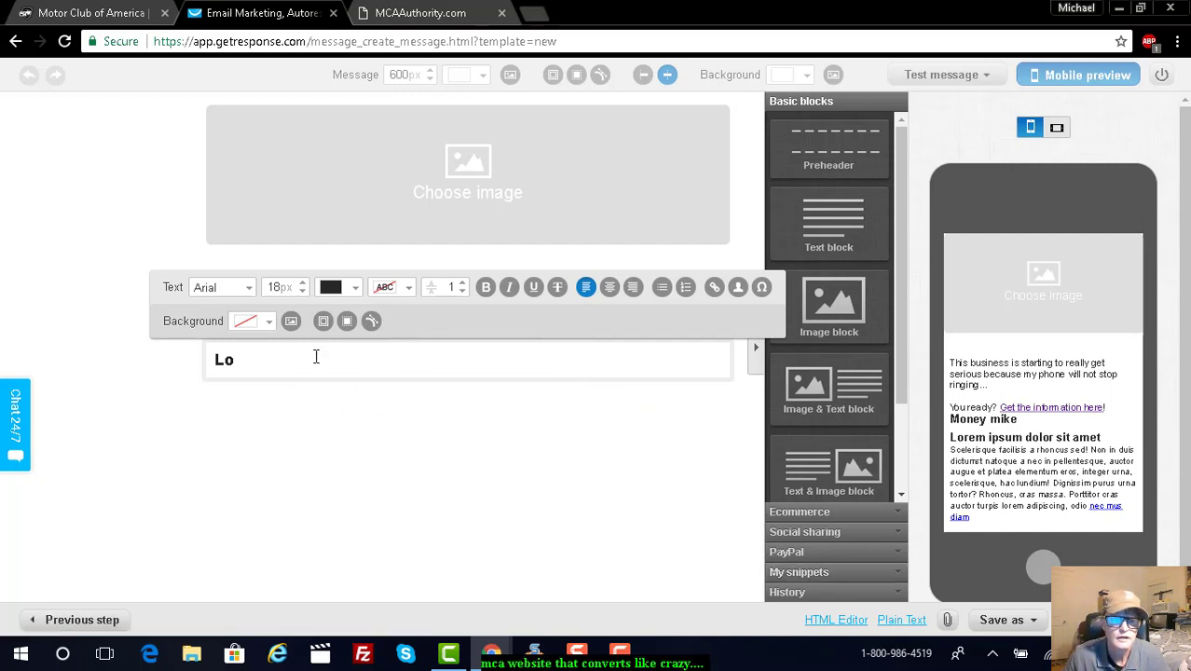
left_click(270, 354)
right_click(262, 363)
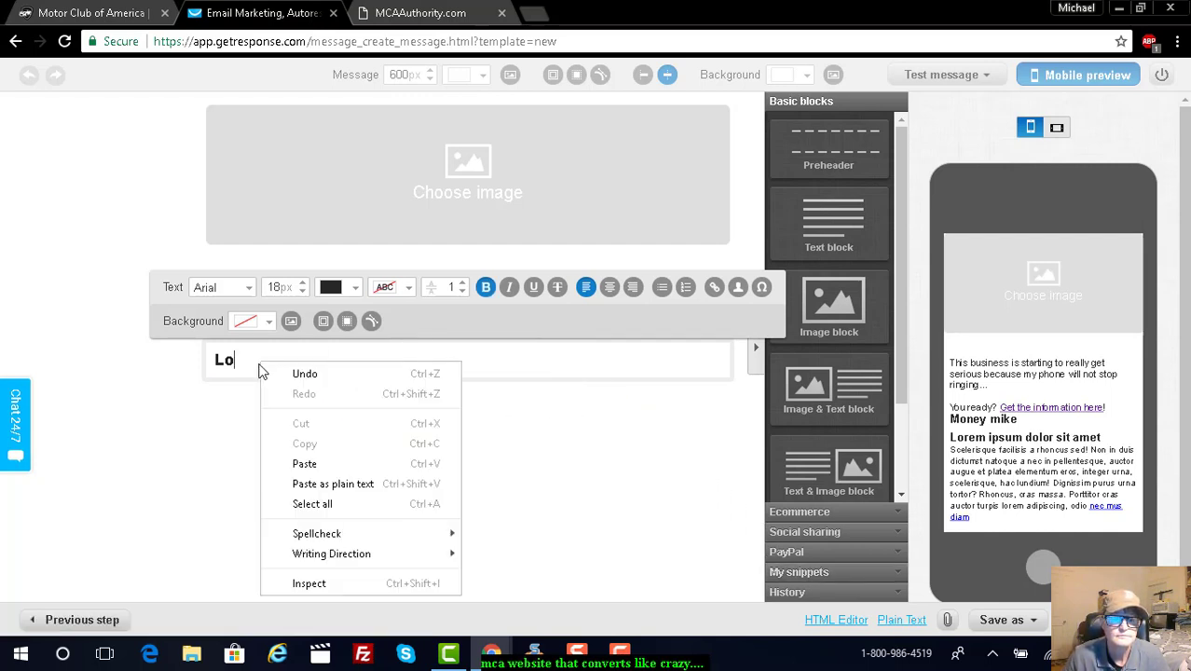
left_click(299, 466)
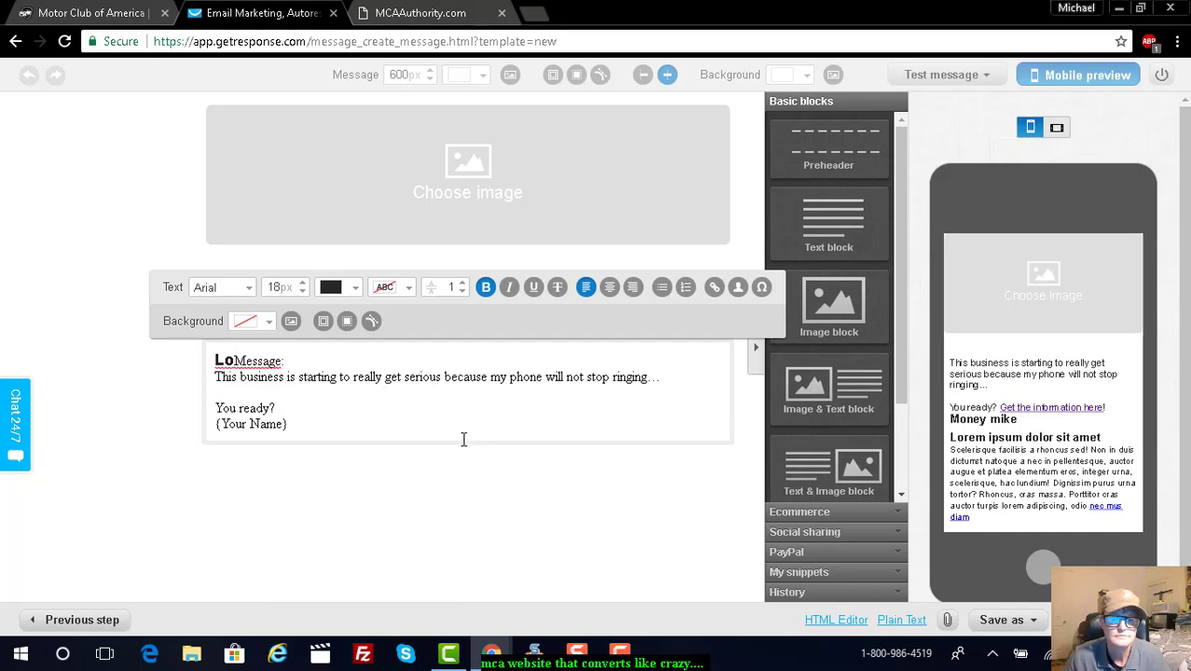
left_click(666, 376)
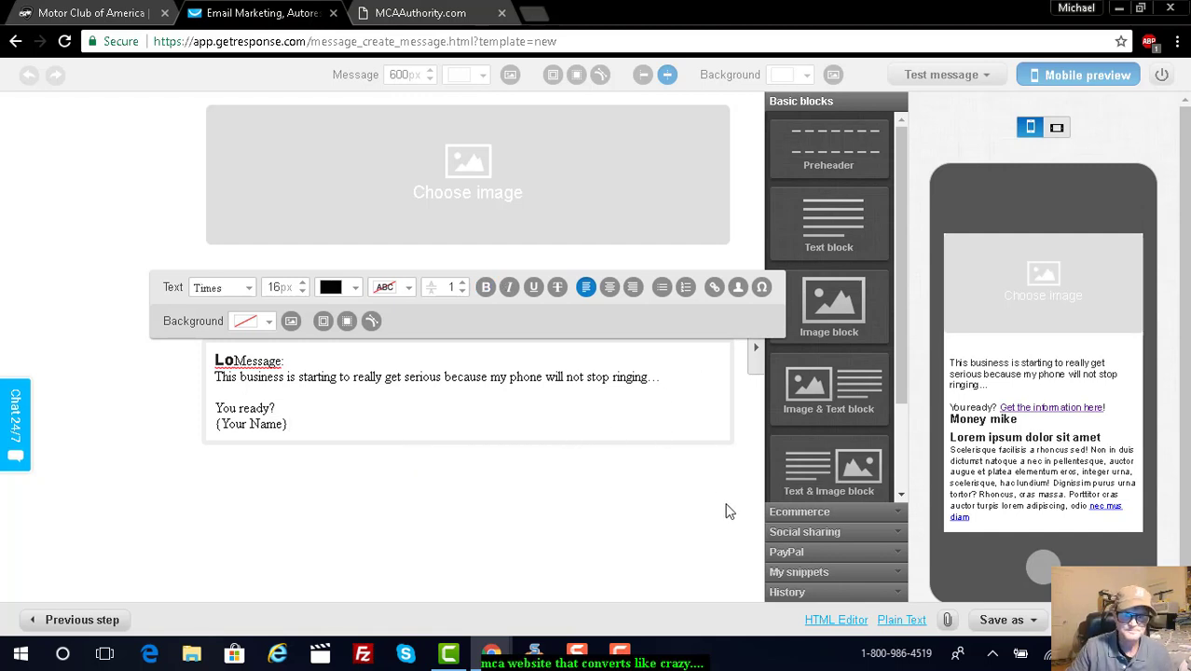
Step: Delete all the pasted message text and the leftover "Lo" from the new text block, leaving the block empty
key("BackSpace")
key("BackSpace")
key("BackSpace")
key("BackSpace")
key("BackSpace")
key("BackSpace")
key("BackSpace")
key("BackSpace")
key("BackSpace")
key("BackSpace")
key("BackSpace")
key("BackSpace")
key("BackSpace")
key("BackSpace")
key("BackSpace")
key("BackSpace")
key("BackSpace")
key("BackSpace")
key("BackSpace")
key("BackSpace")
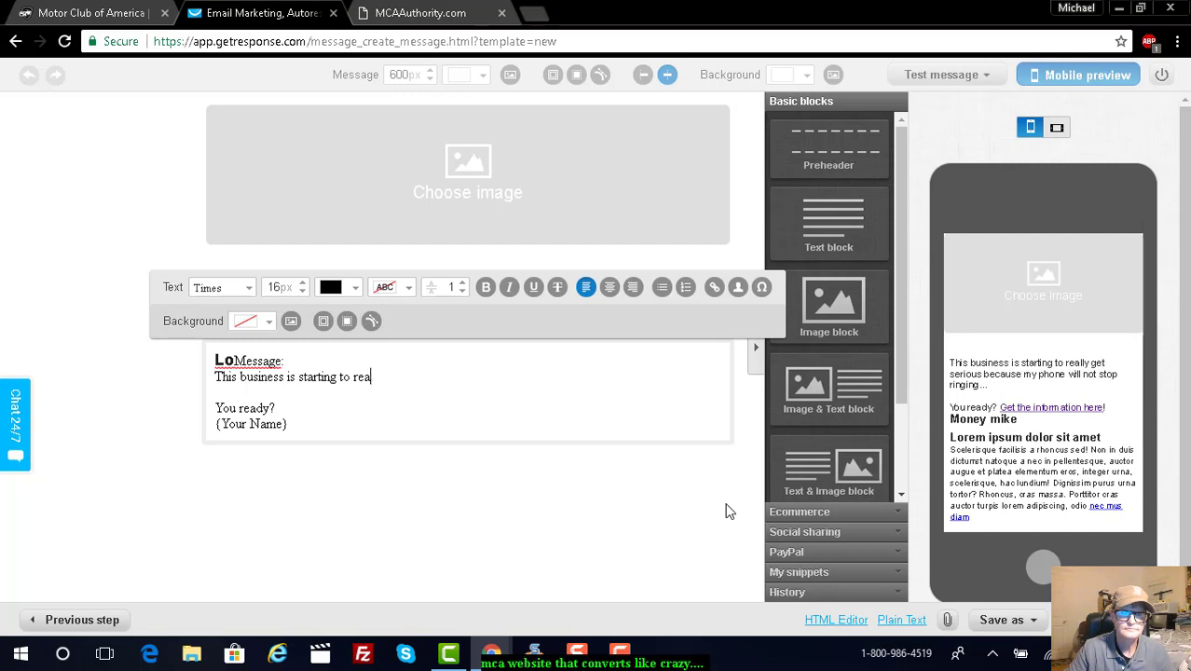
key("BackSpace")
key("BackSpace")
key("BackSpace")
key("BackSpace")
key("BackSpace")
key("BackSpace")
key("BackSpace")
key("BackSpace")
key("BackSpace")
key("BackSpace")
key("BackSpace")
key("BackSpace")
key("BackSpace")
key("BackSpace")
key("BackSpace")
key("BackSpace")
key("BackSpace")
key("BackSpace")
key("BackSpace")
key("BackSpace")
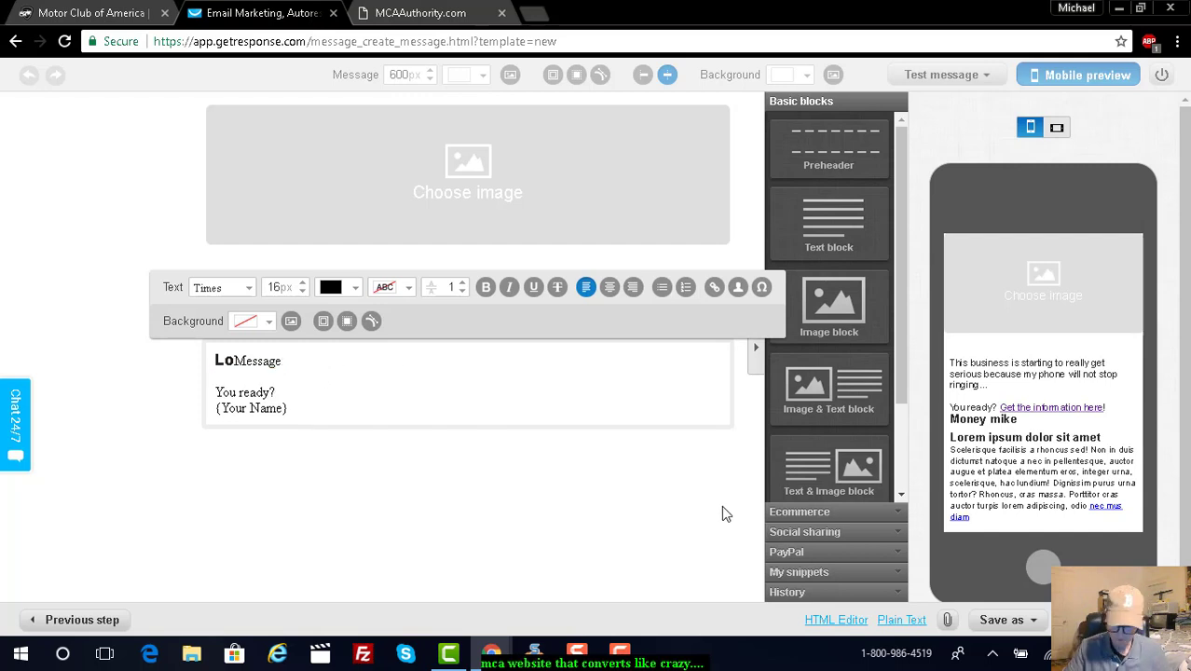
key("BackSpace")
key("BackSpace")
key("BackSpace")
key("BackSpace")
key("BackSpace")
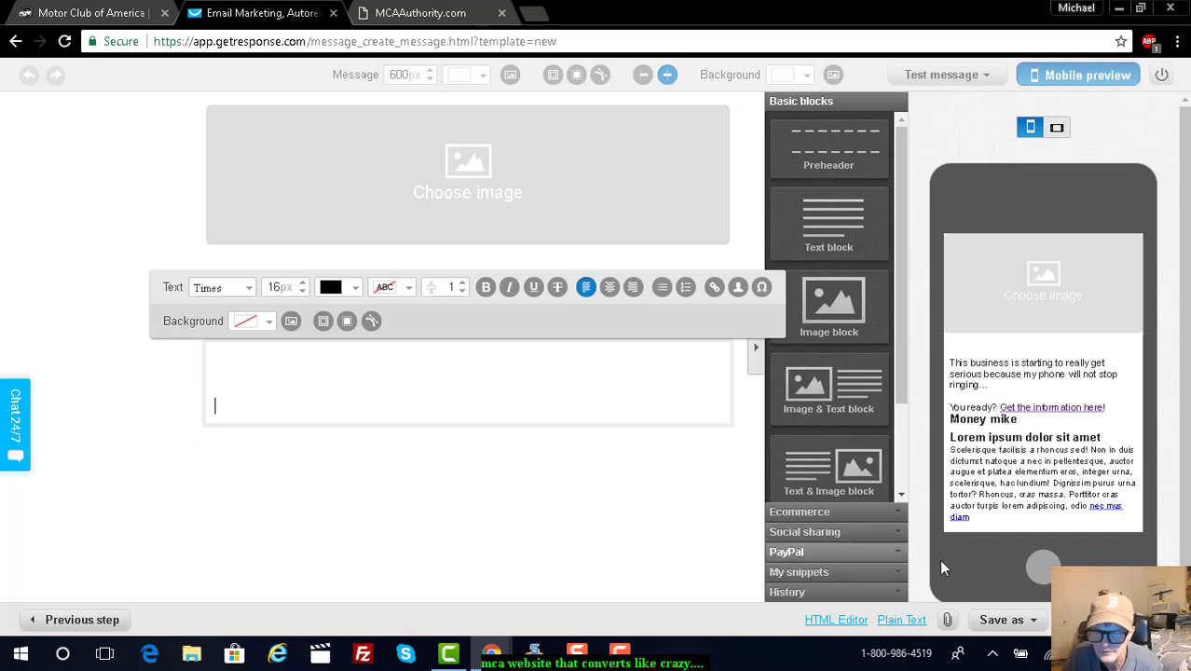
Step: Insert the oldest saved signature snippet below the empty text block and save the inserted block as another snippet
left_click(886, 573)
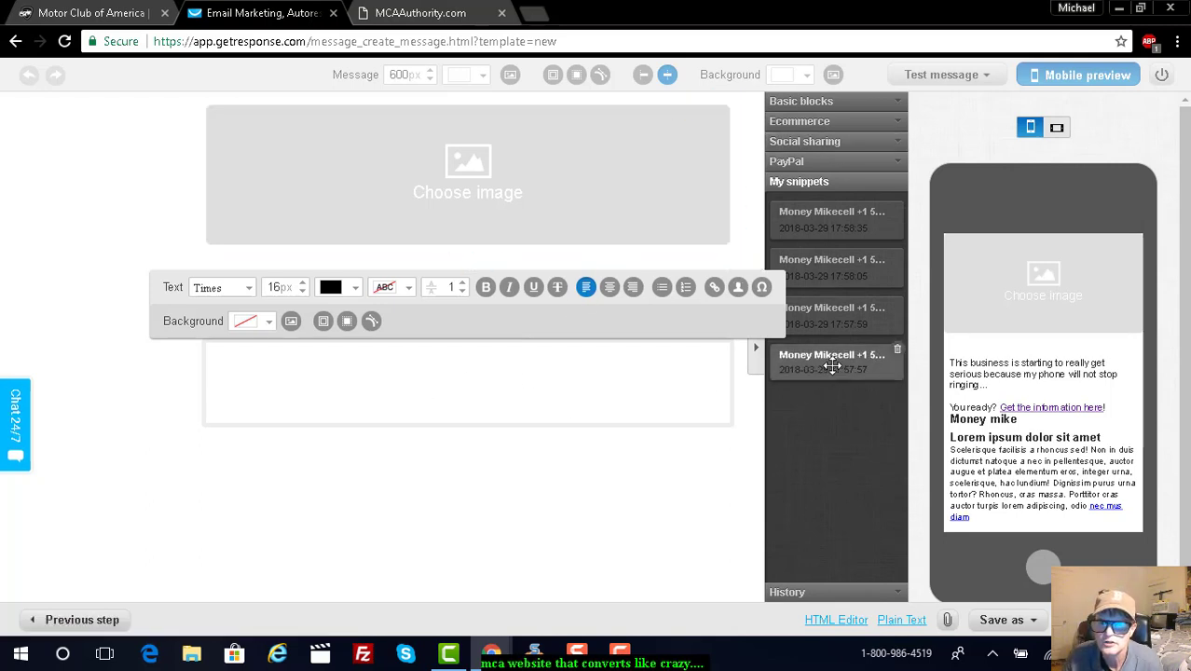
left_click_drag(836, 362, 415, 479)
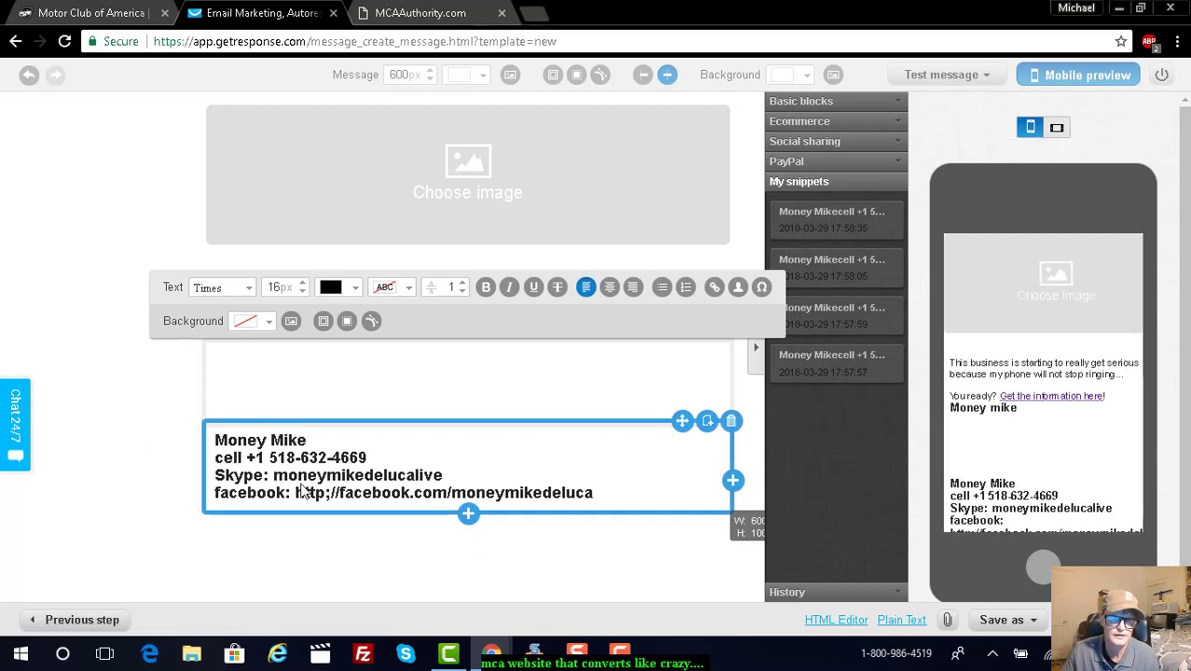
left_click(707, 423)
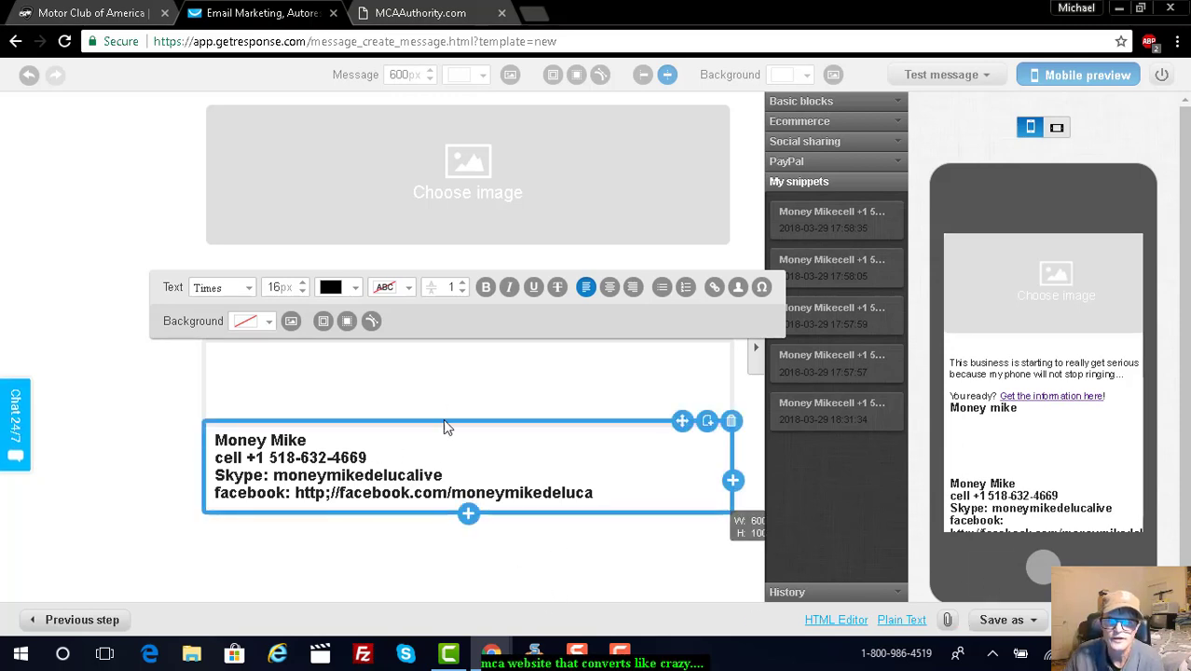
Step: Fill the image placeholder above the message with the "laptop woman" picture from the iStock gallery
left_click(460, 164)
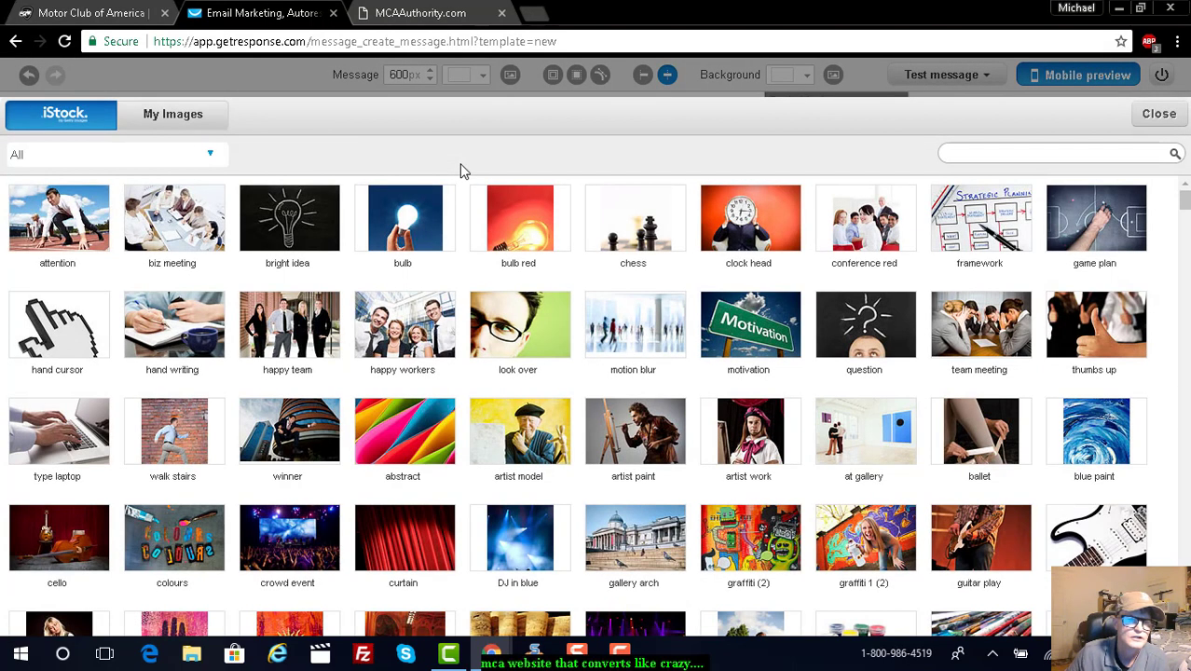
mouse_move(200, 212)
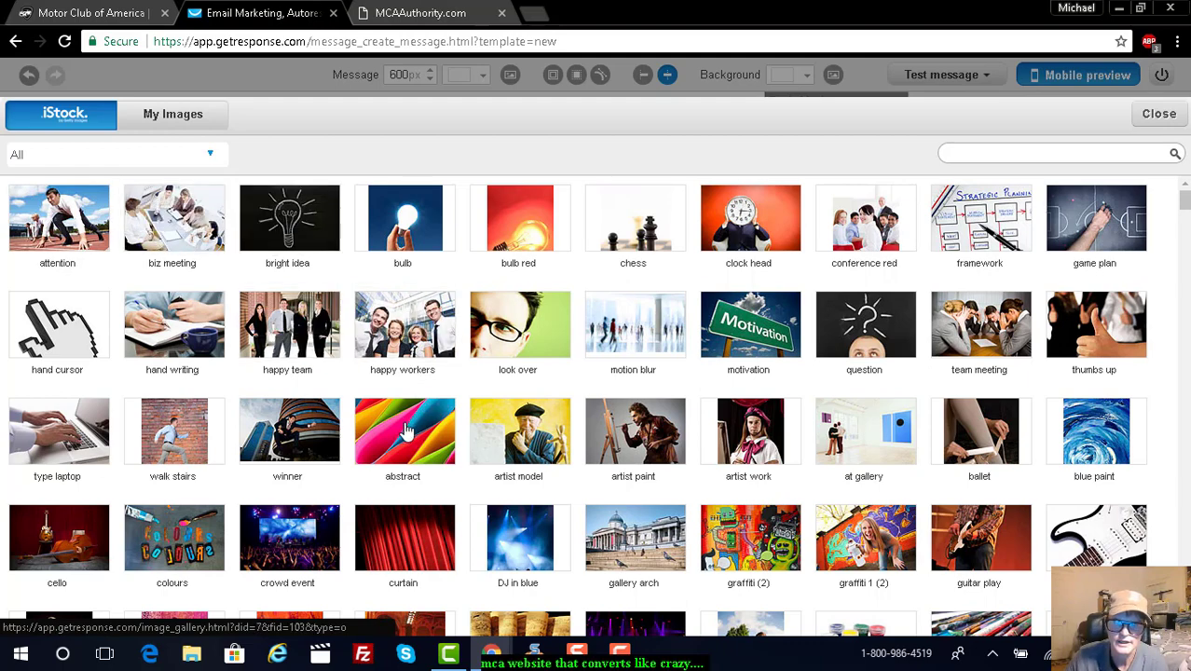
mouse_move(503, 534)
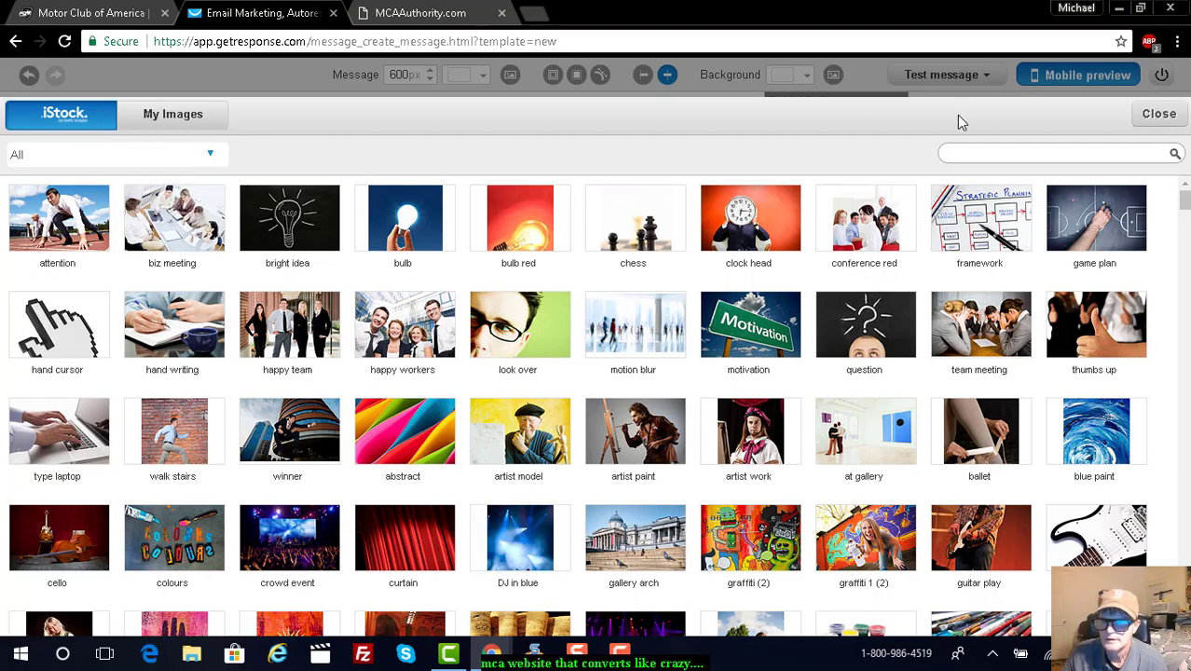
left_click_drag(1186, 206, 1186, 233)
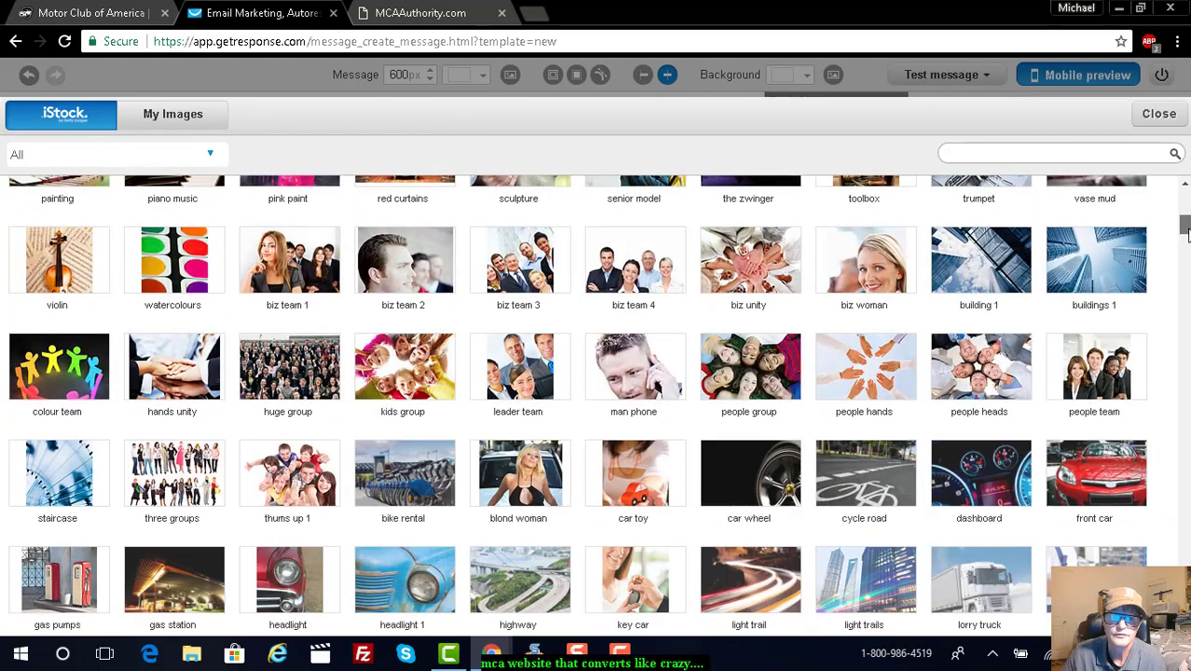
mouse_move(834, 298)
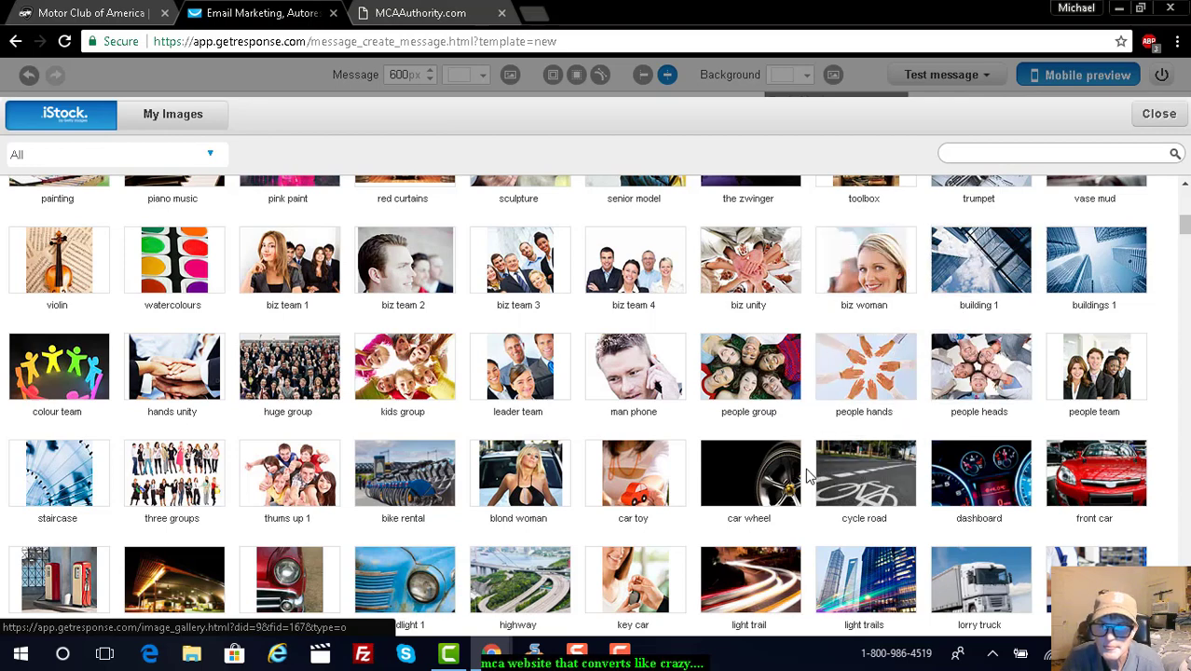
mouse_move(791, 489)
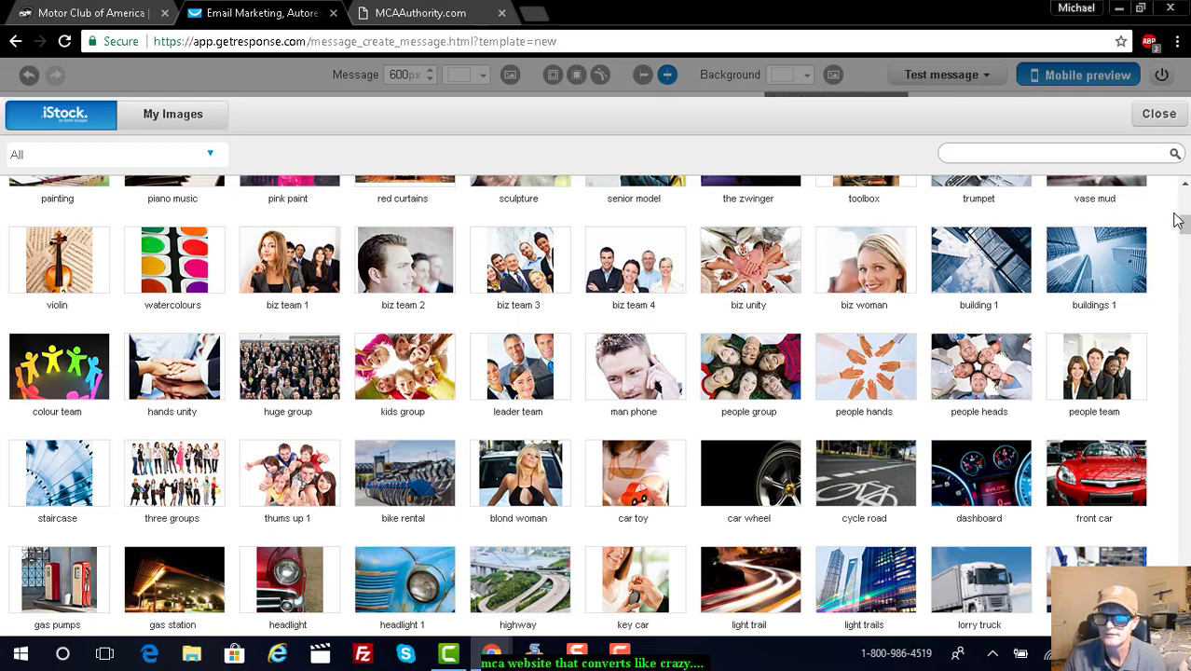
left_click_drag(1184, 229, 1184, 275)
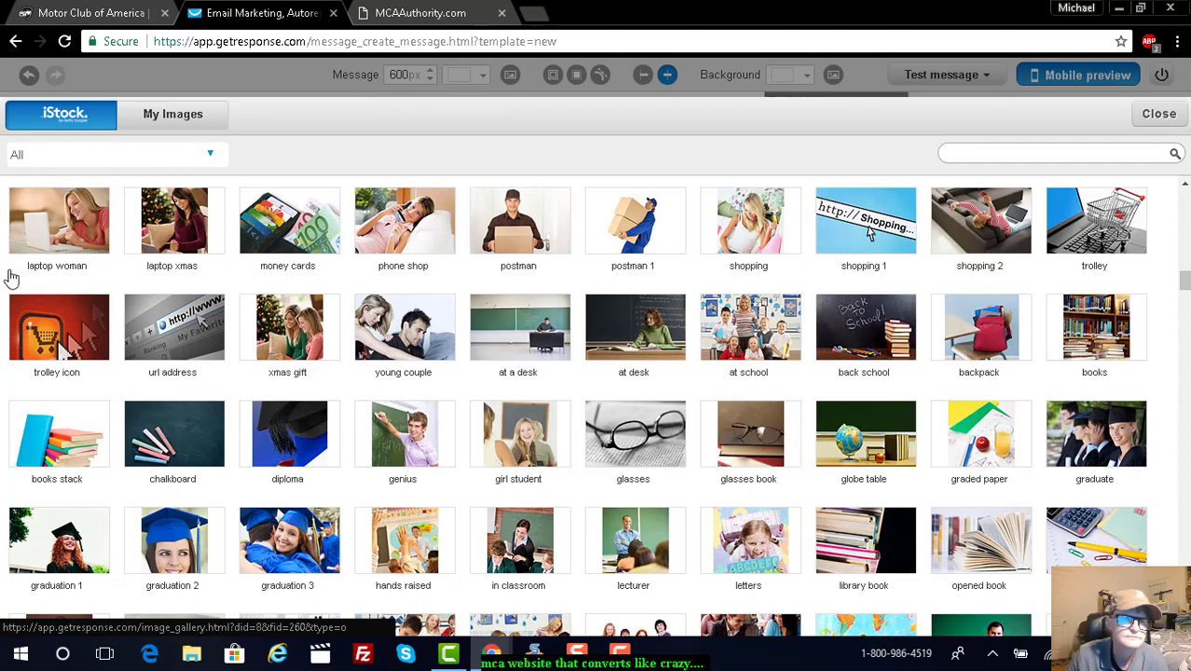
left_click(58, 222)
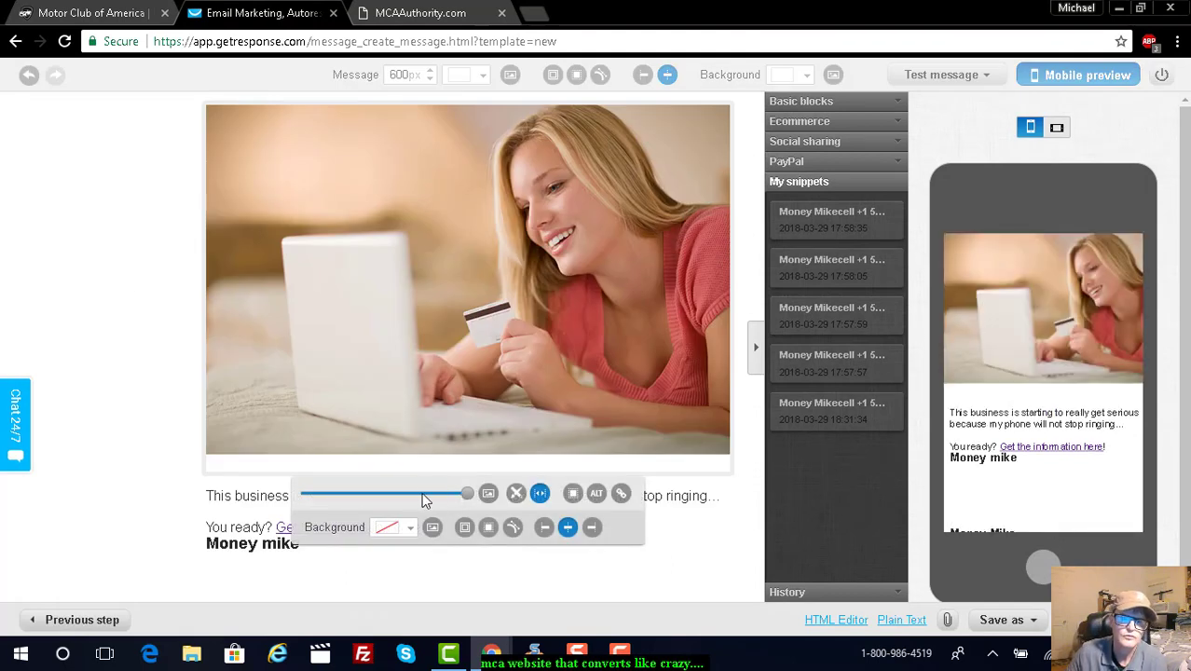
Step: Shrink the laptop woman picture to about three quarters of its full width
left_click(421, 494)
left_click(371, 497)
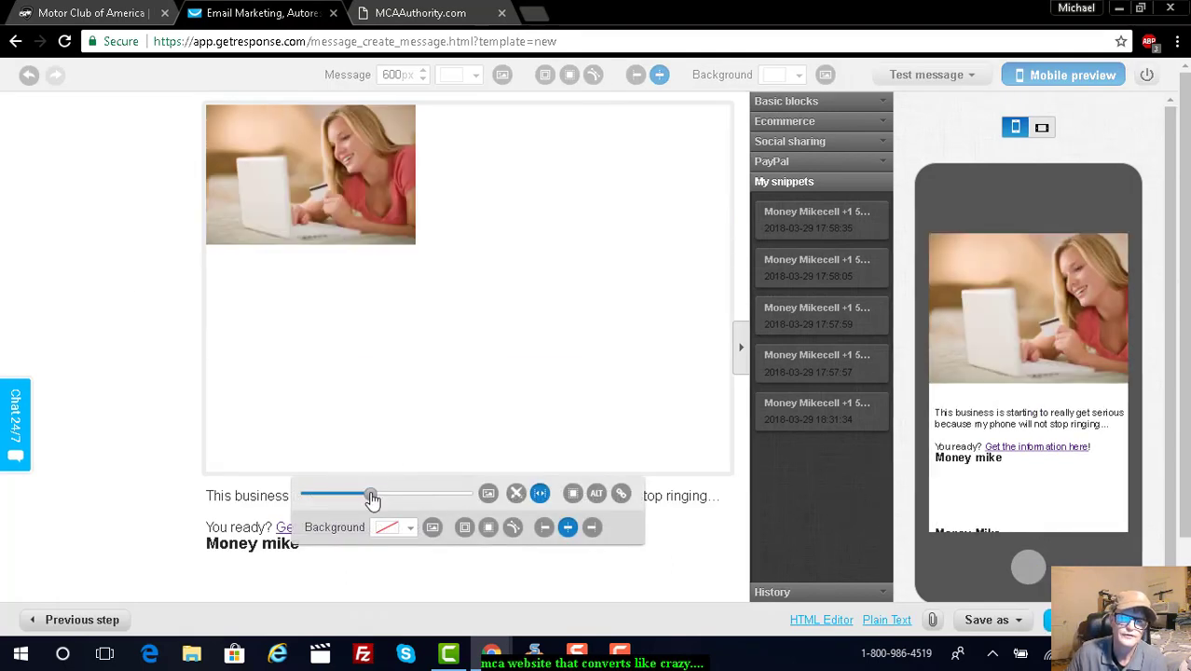
left_click(399, 495)
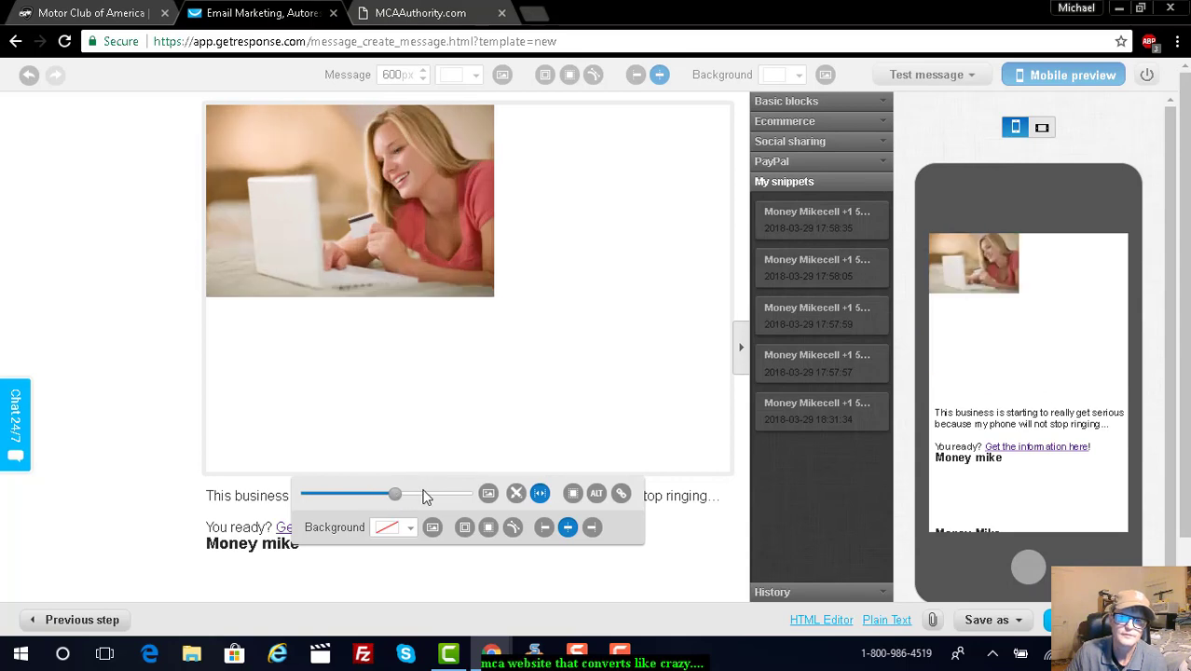
left_click_drag(396, 501, 424, 500)
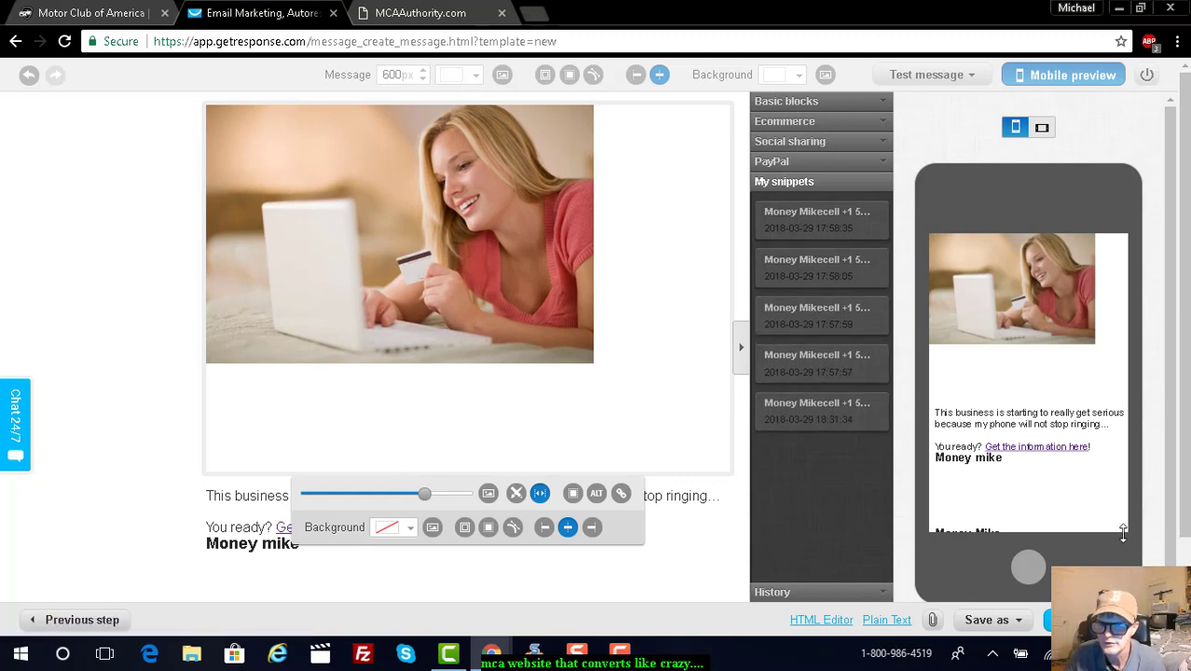
Step: Leave the message editor for the autoresponder settings, and save and publish the autoresponder EMAIL 5 mCLUBCHOICE
left_click(82, 619)
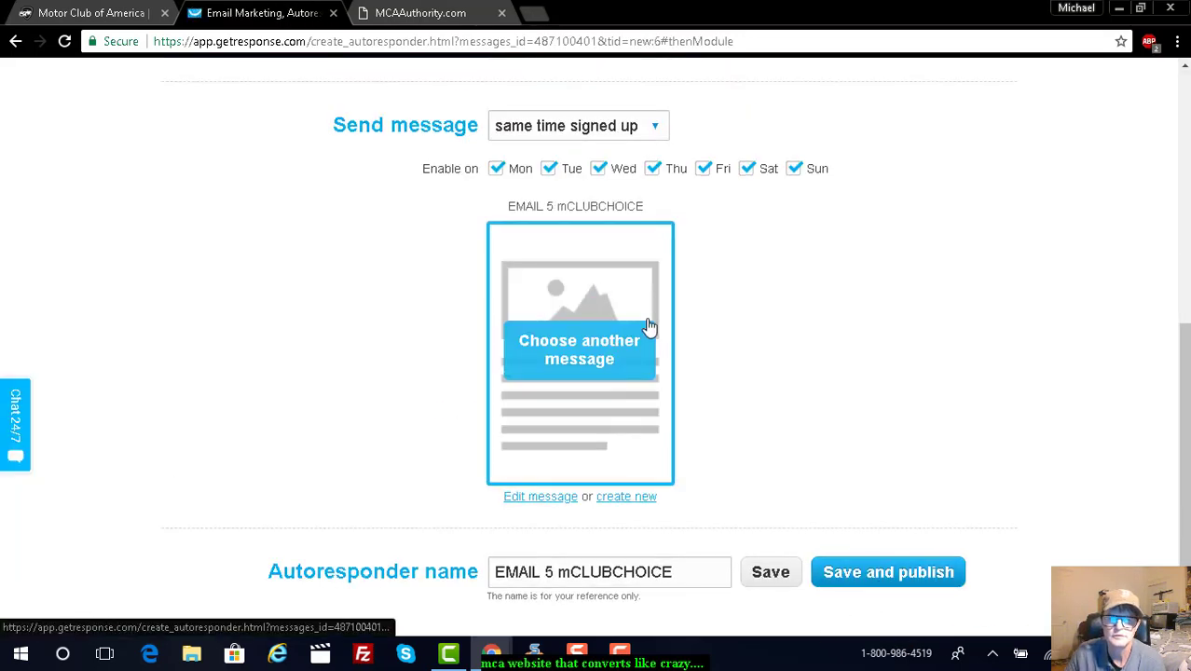
left_click(851, 579)
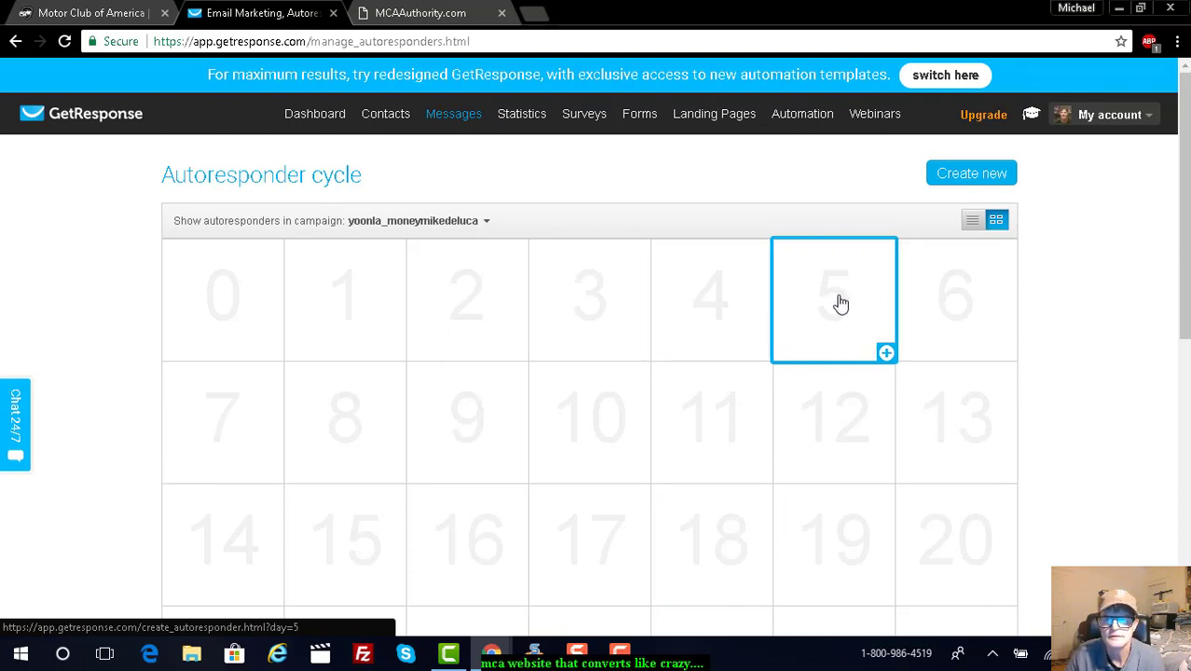
Step: Open day 5 of the autoresponder cycle and check its form for the assigned message and autoresponder name
left_click(839, 303)
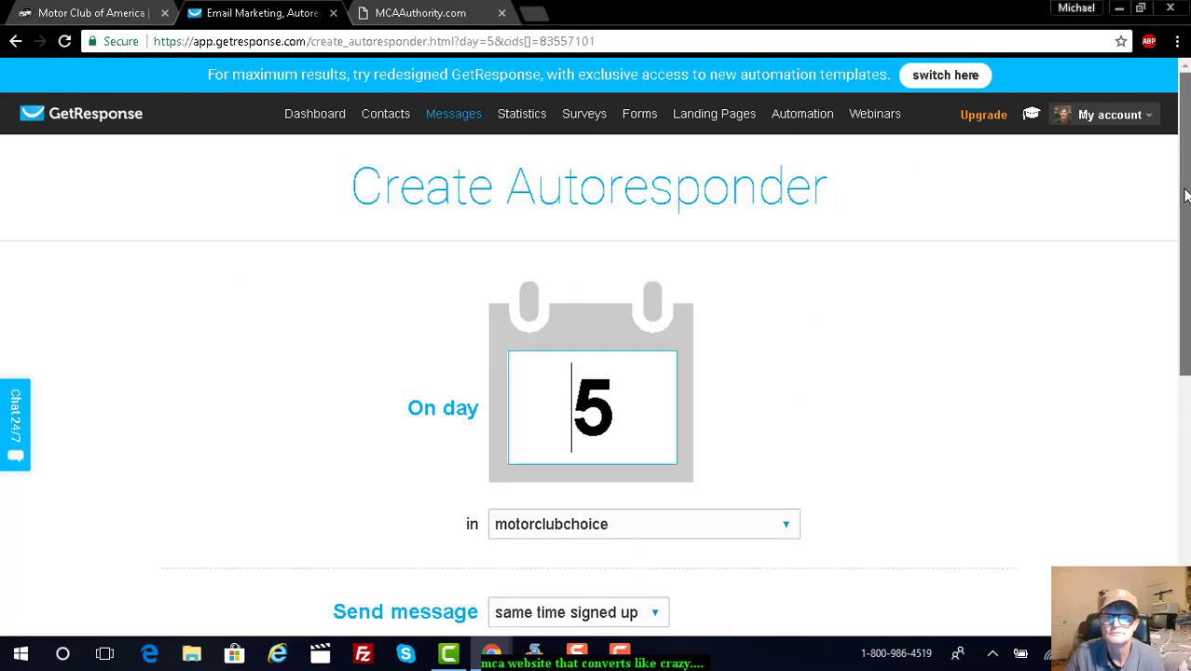
scroll(1185, 193, "down", 5)
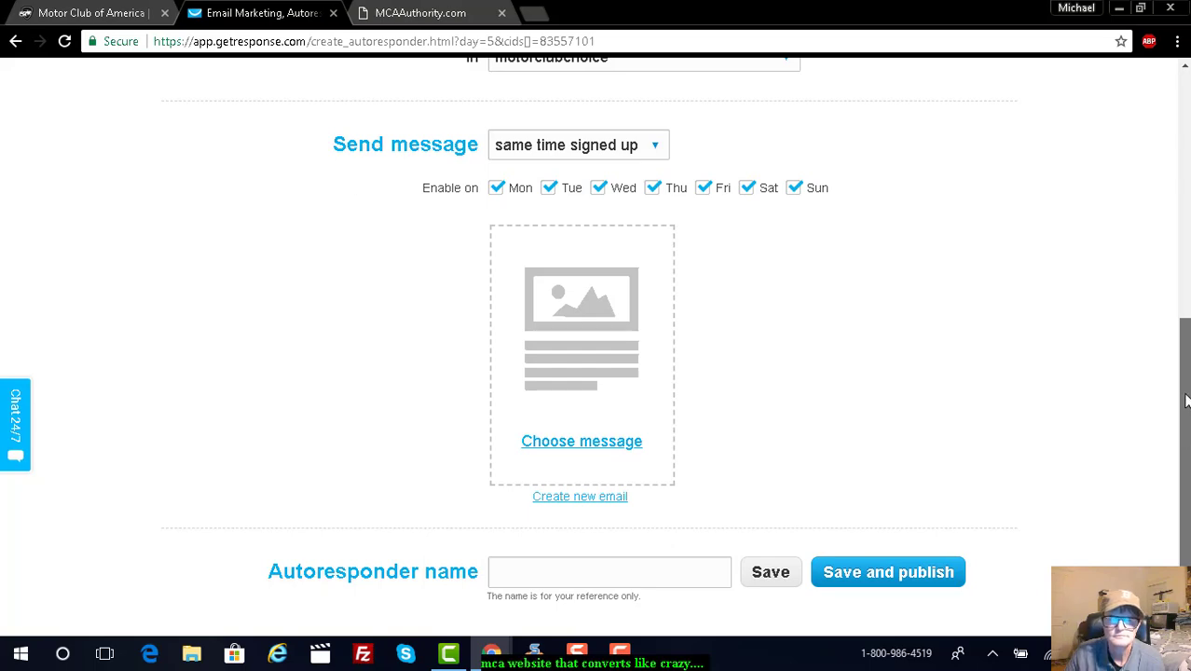
scroll(1185, 400, "up", 5)
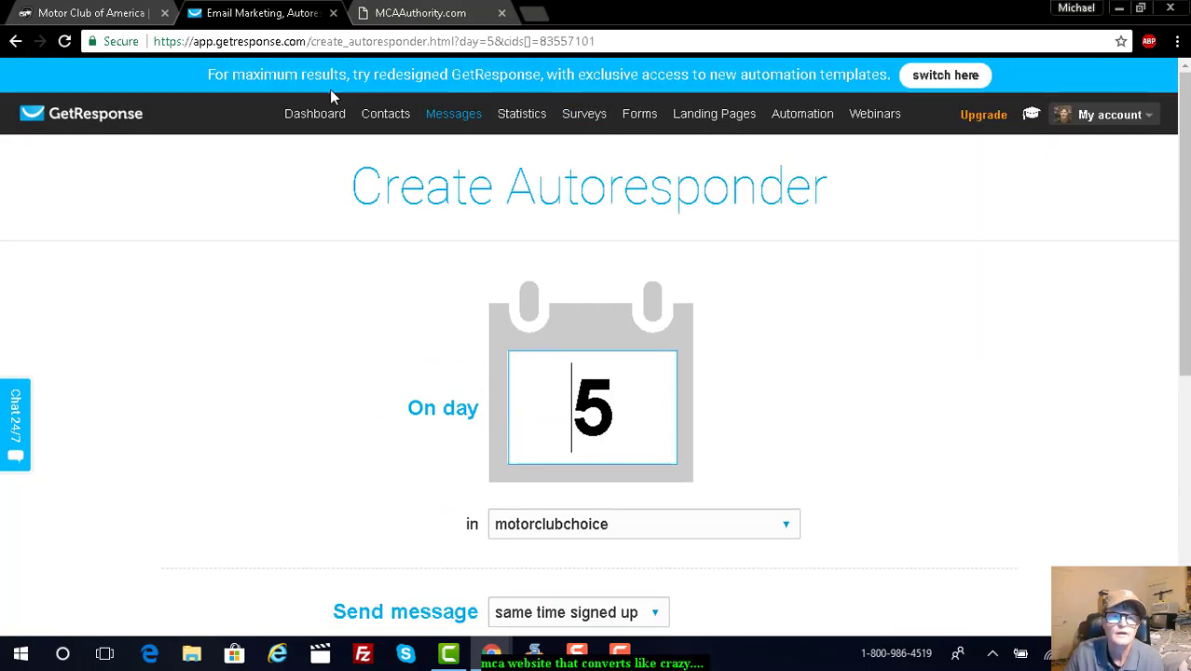
mouse_move(453, 113)
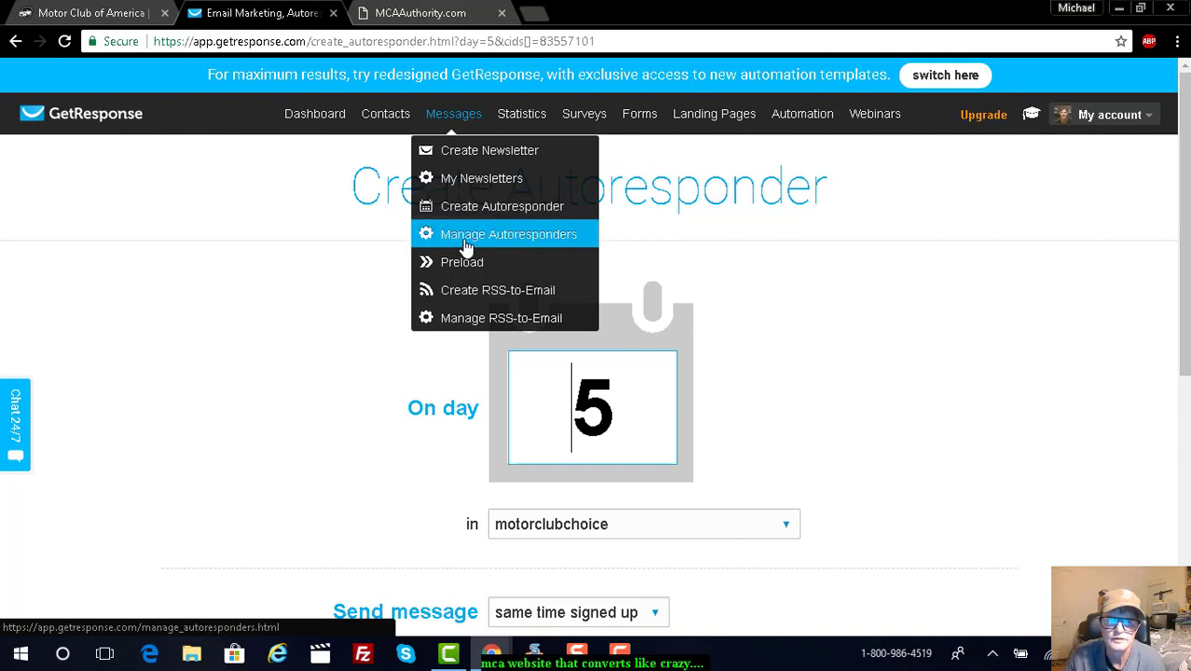
left_click(498, 235)
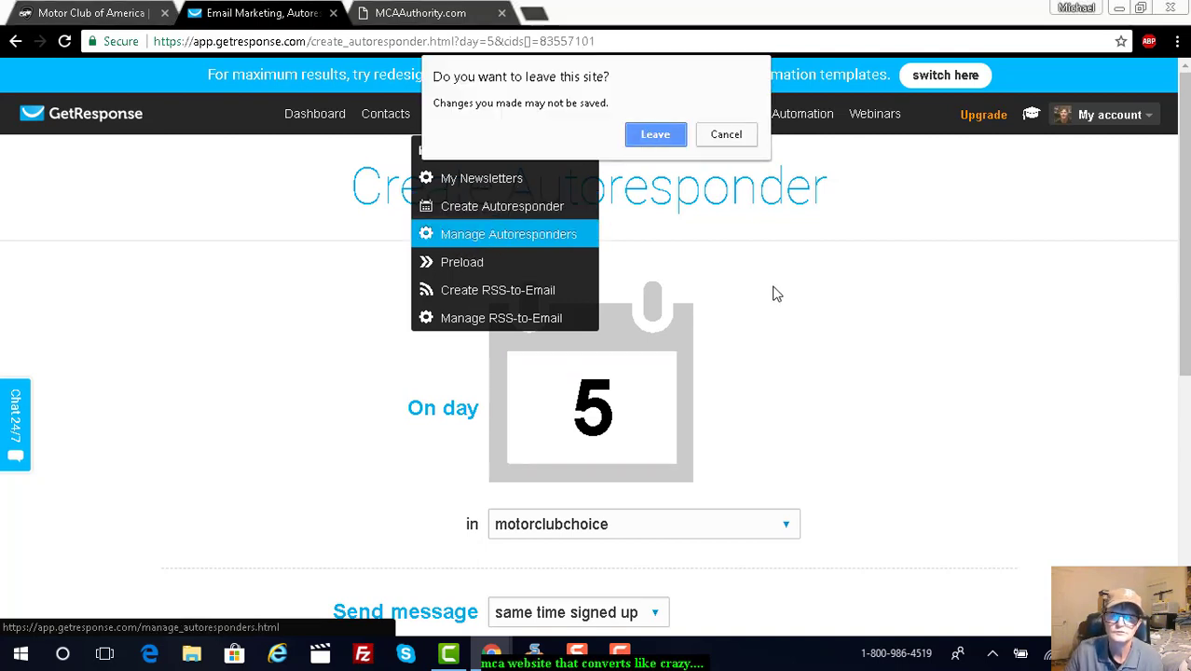
left_click(713, 138)
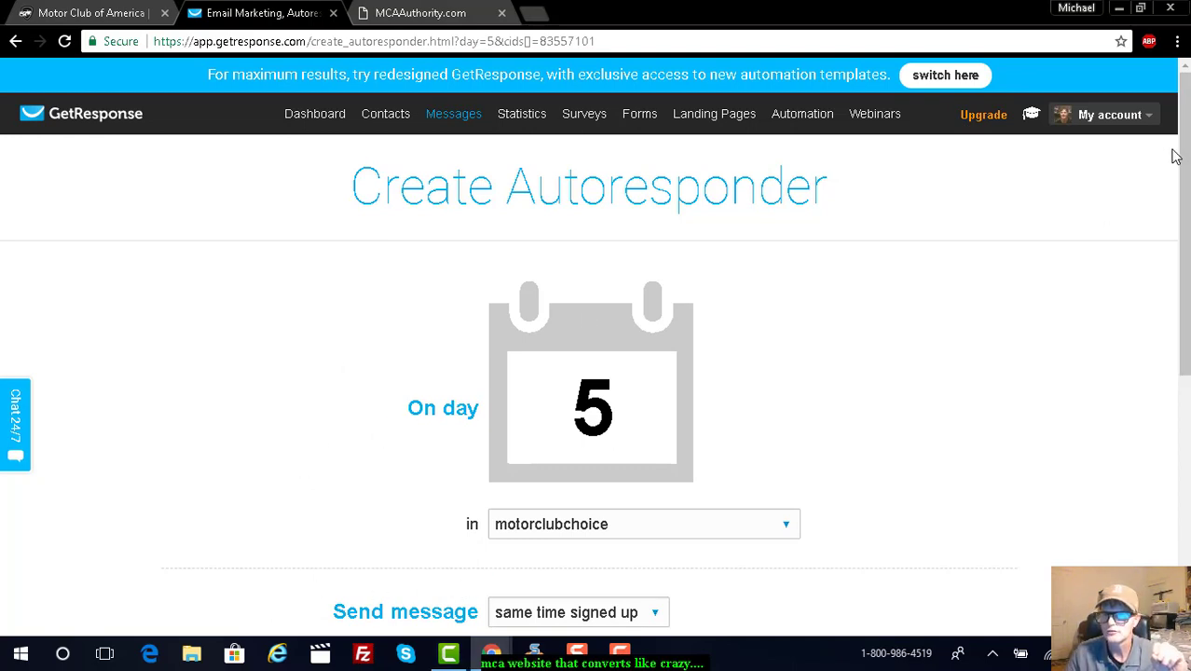
scroll(1176, 157, "down", 5)
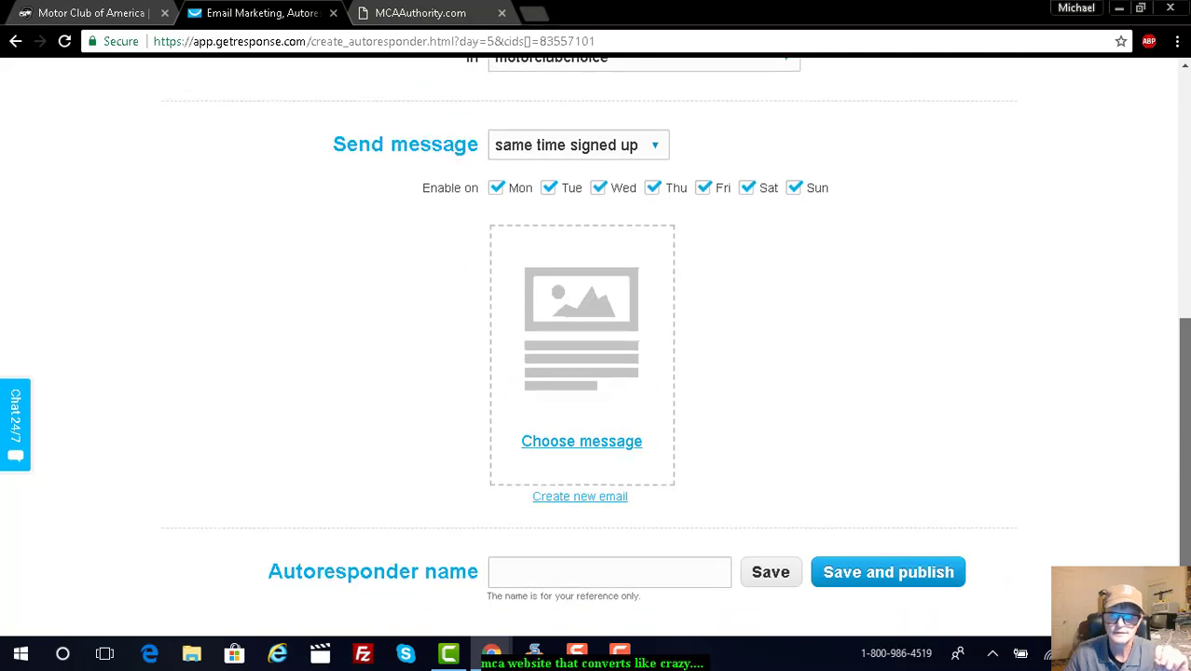
left_click_drag(1183, 332, 1148, 7)
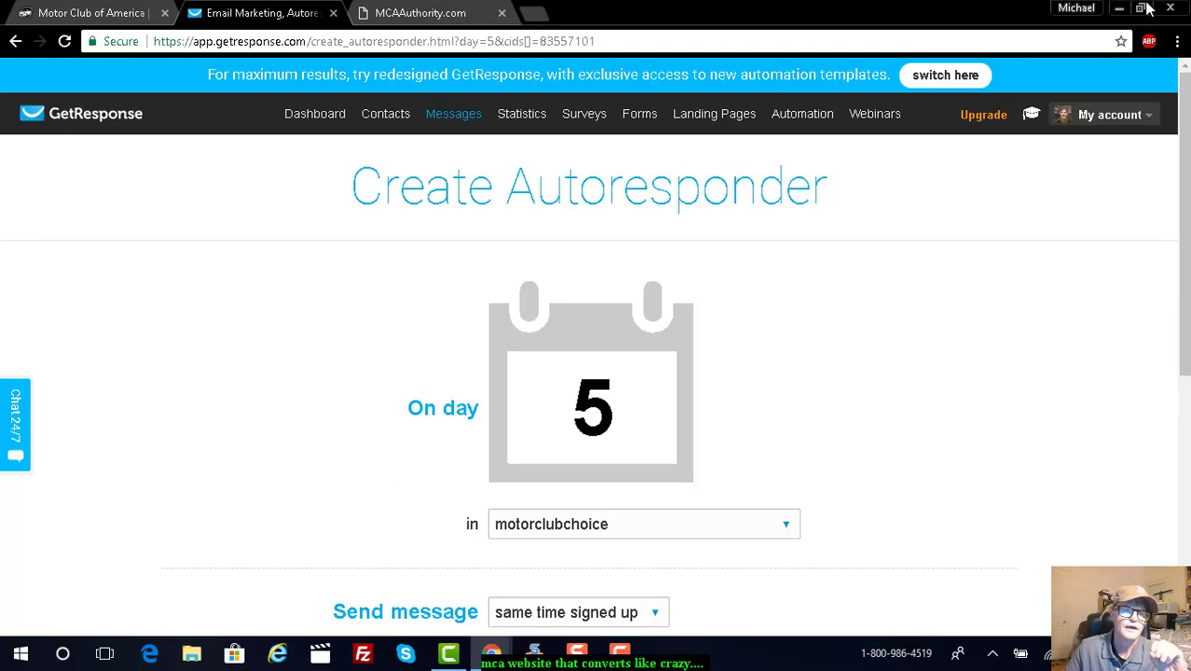
Step: Leave the day 5 autoresponder form without saving and return to the autoresponder management overview
mouse_move(453, 119)
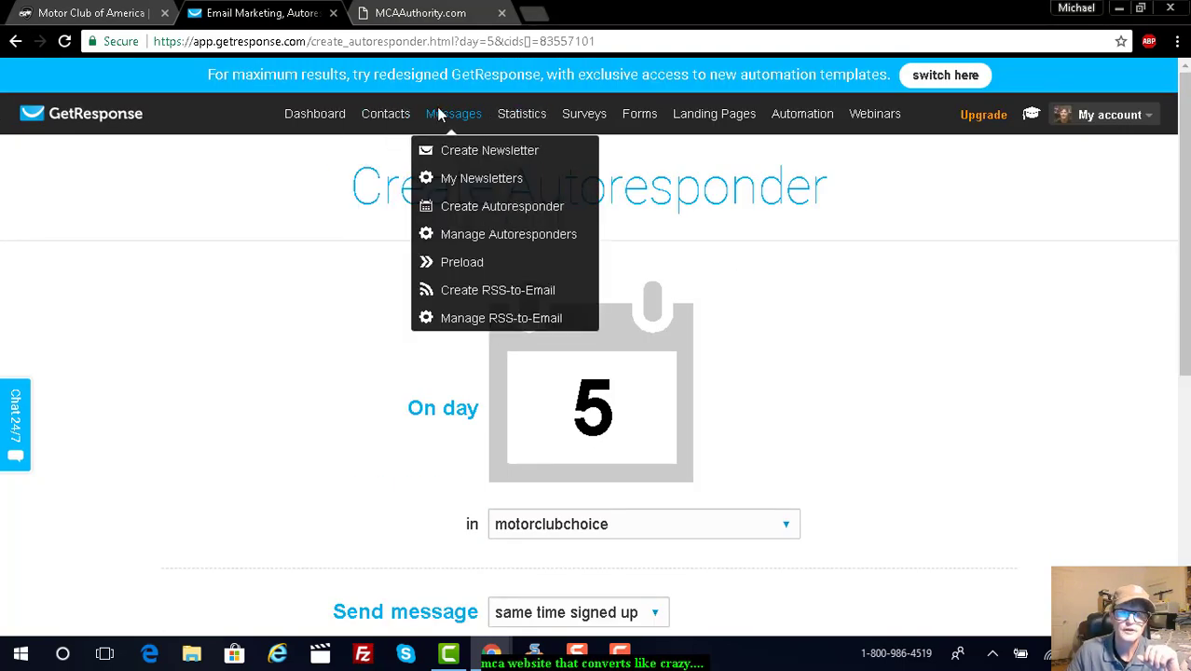
left_click(448, 240)
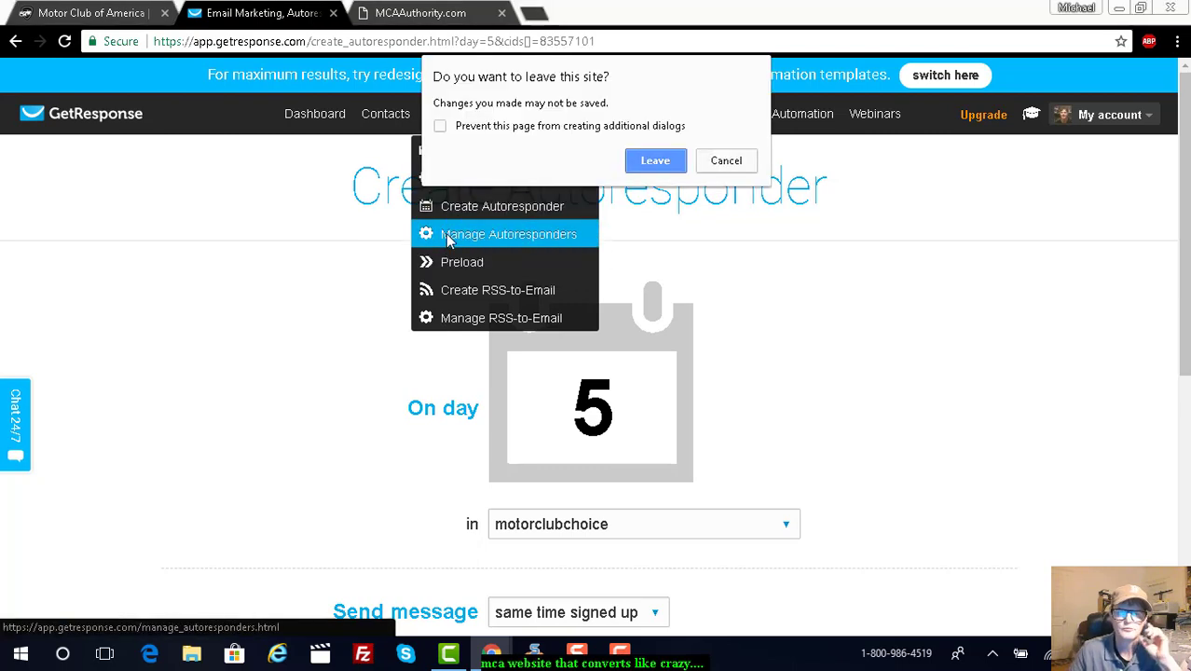
left_click(723, 163)
mouse_move(455, 114)
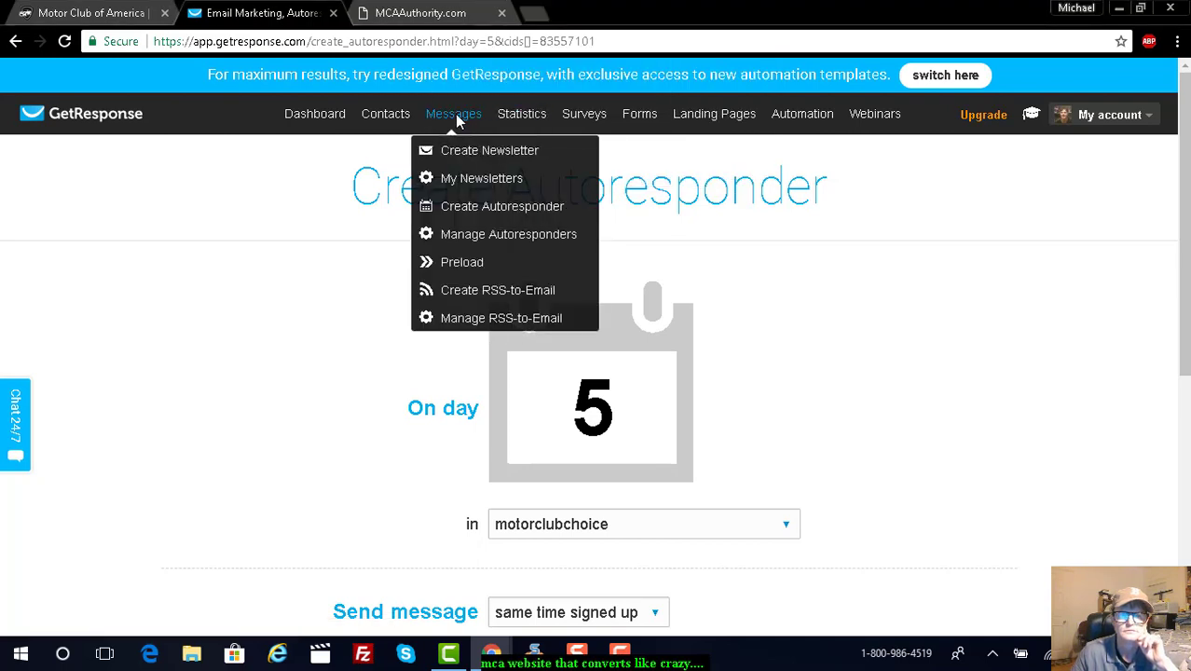
left_click(466, 238)
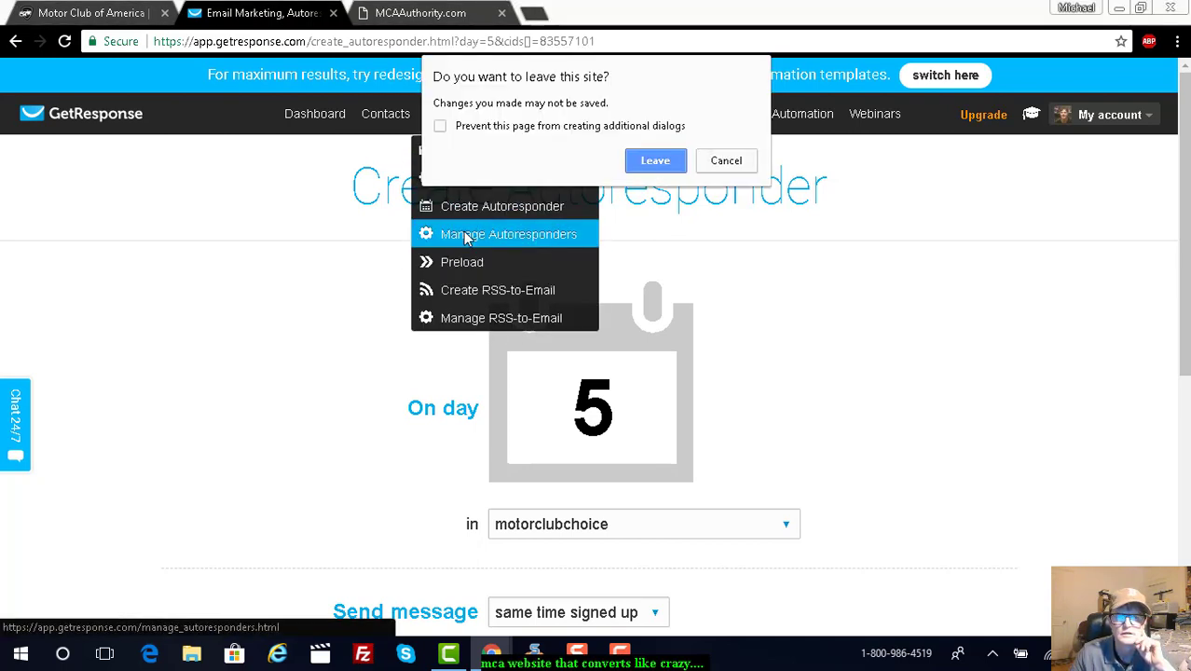
left_click(650, 161)
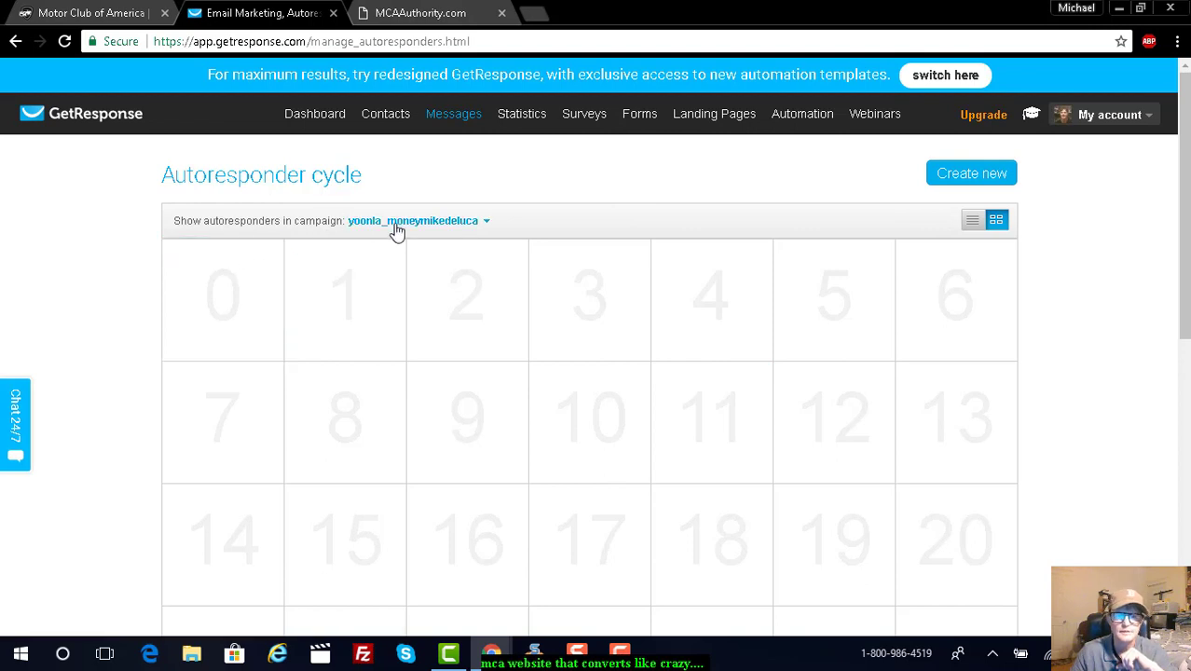
Step: Filter the autoresponder cycle to show only the motorclubchoice campaign
left_click(486, 223)
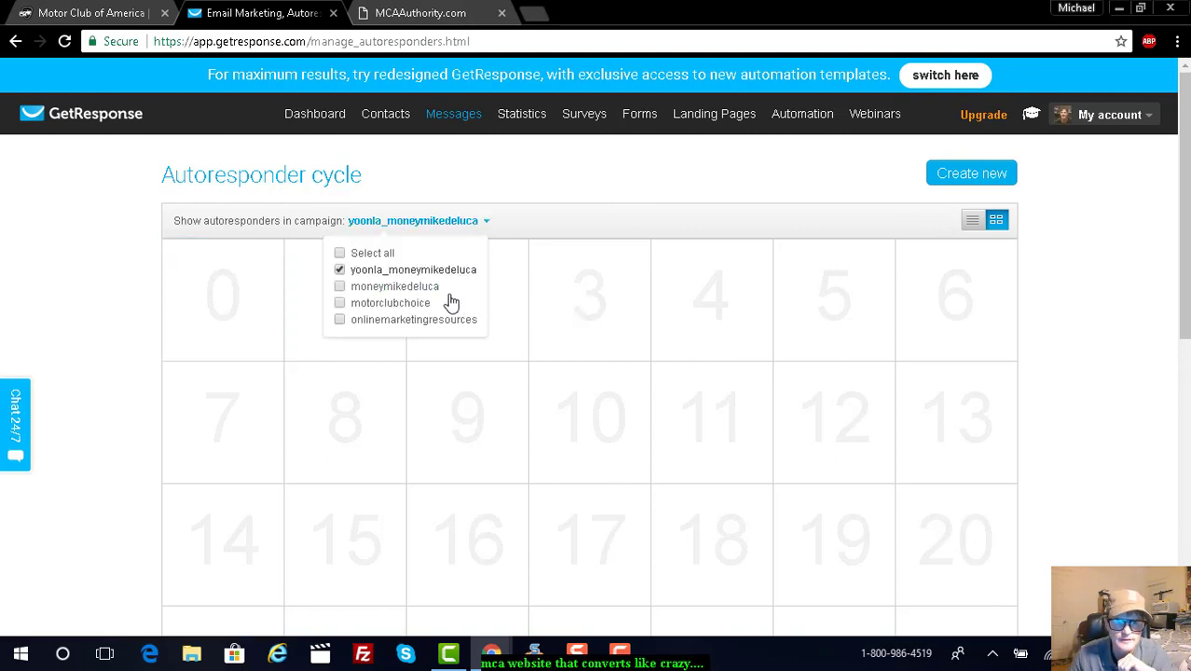
left_click(418, 308)
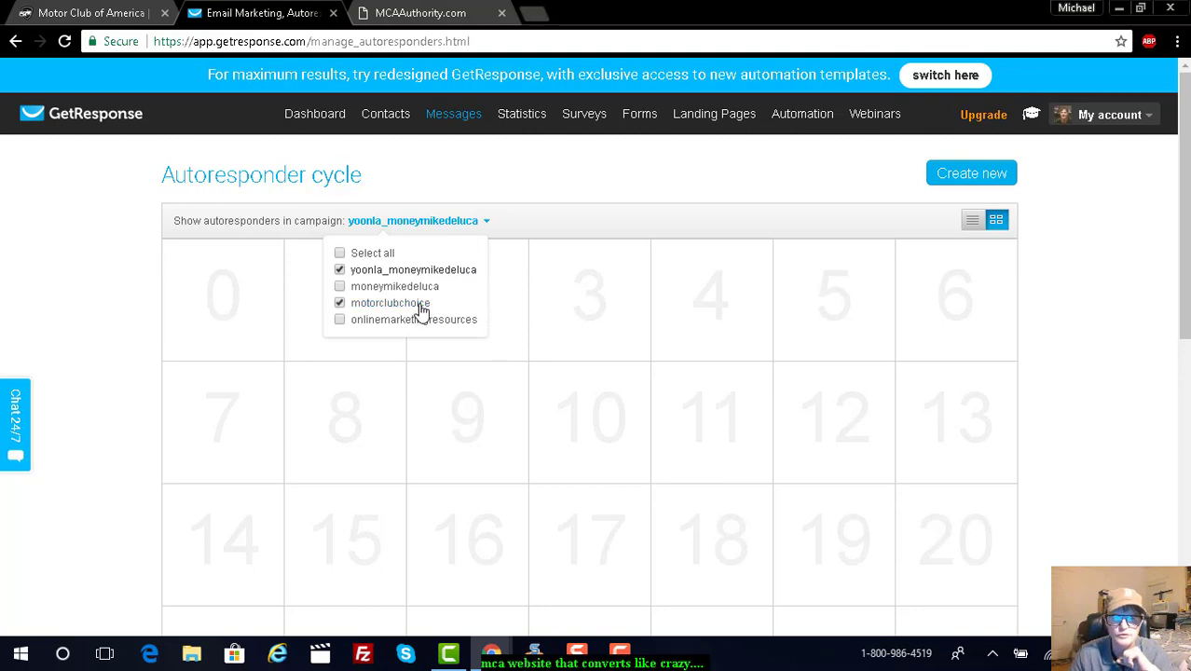
left_click(373, 287)
left_click(340, 270)
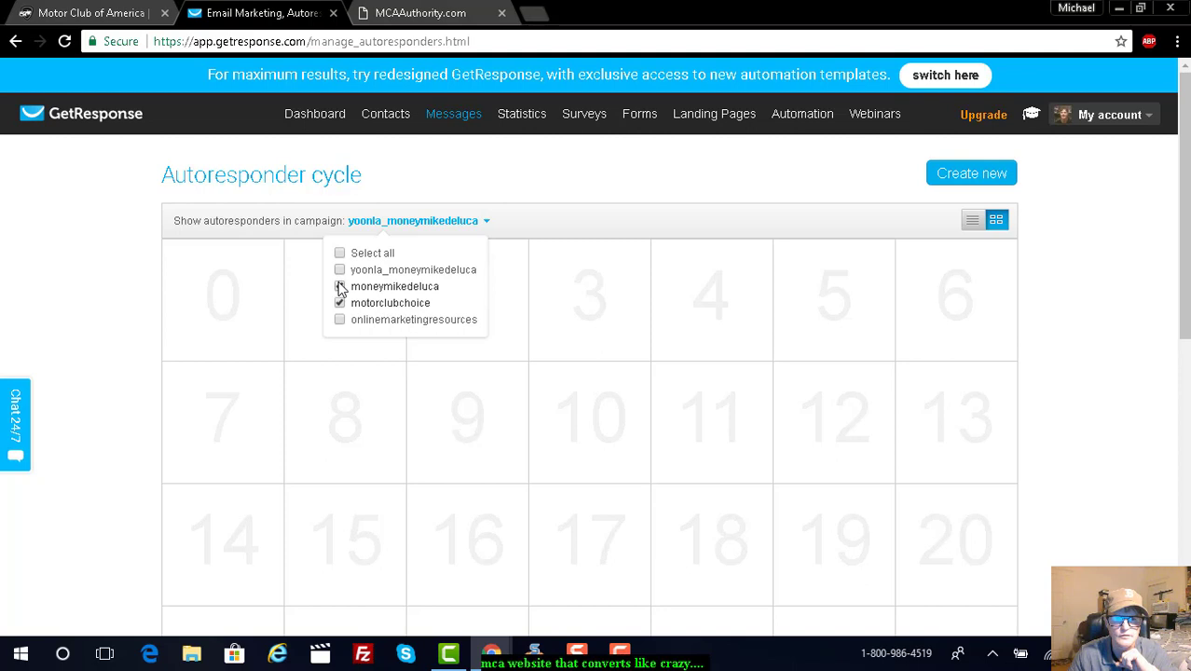
left_click(340, 288)
left_click(357, 306)
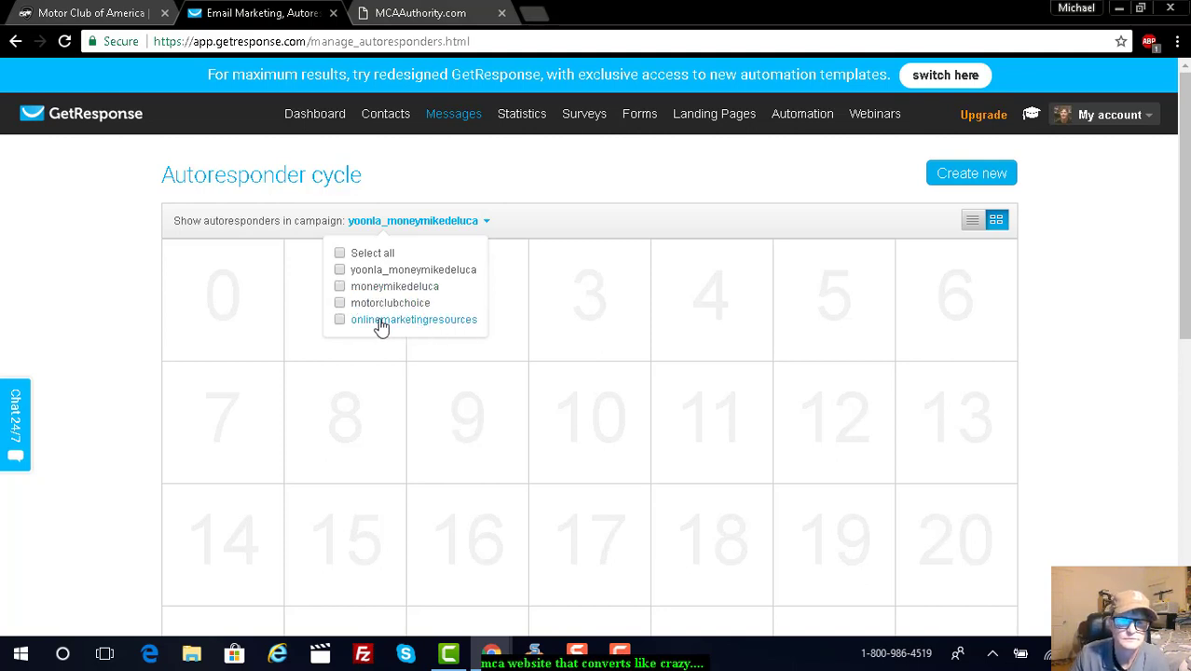
left_click(337, 306)
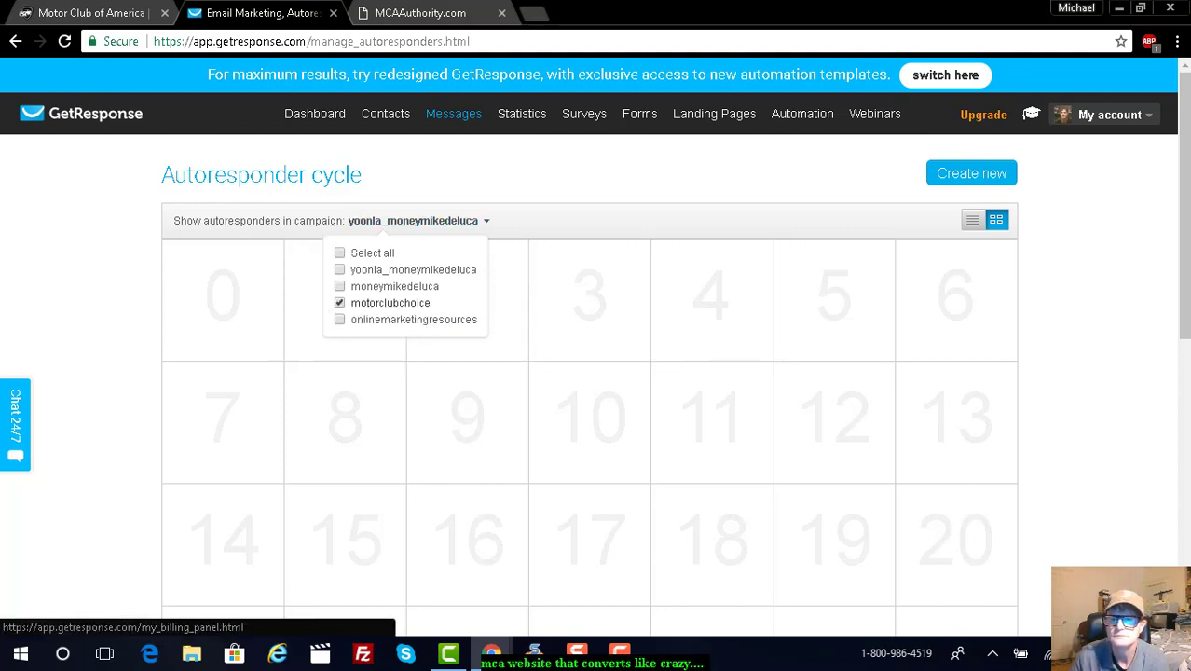
mouse_move(1031, 115)
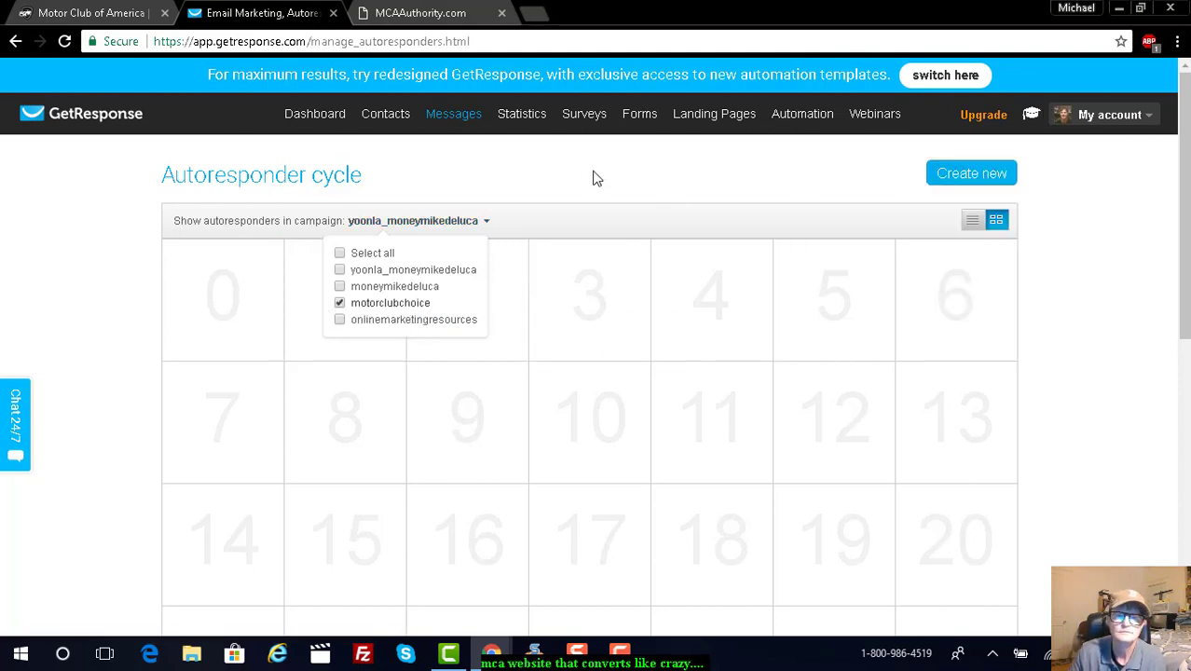
mouse_move(422, 117)
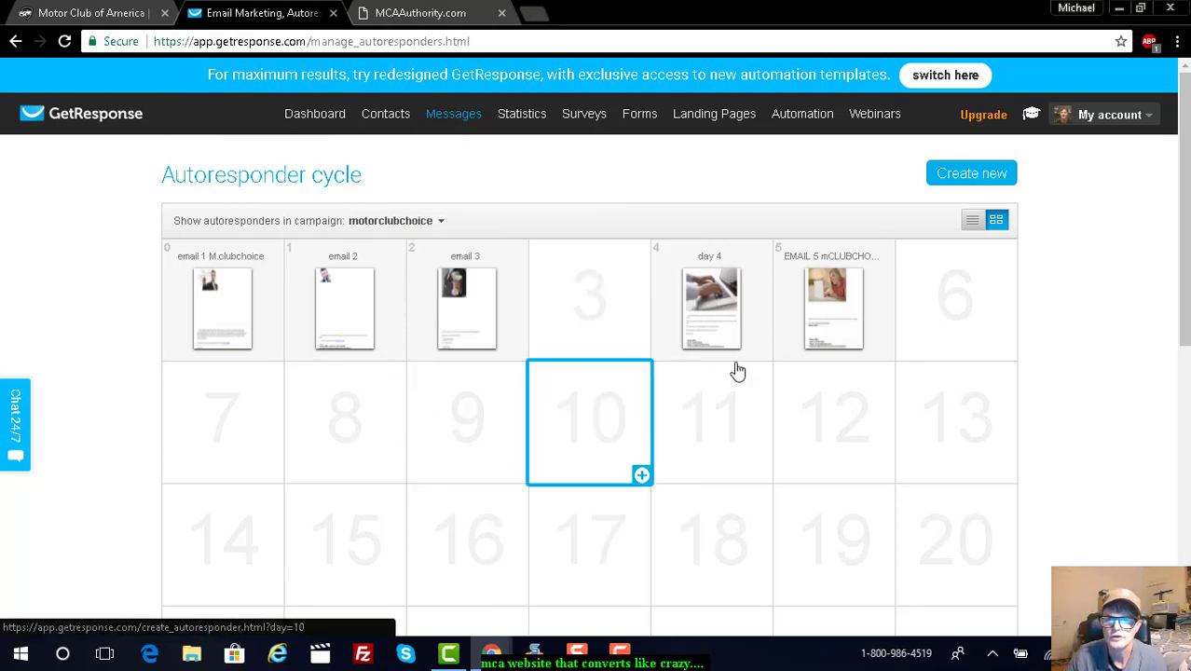
Step: Open the day 5 autoresponder EMAIL 5 mCLUBCHOICE and continue through its message settings to the message editor
mouse_move(833, 322)
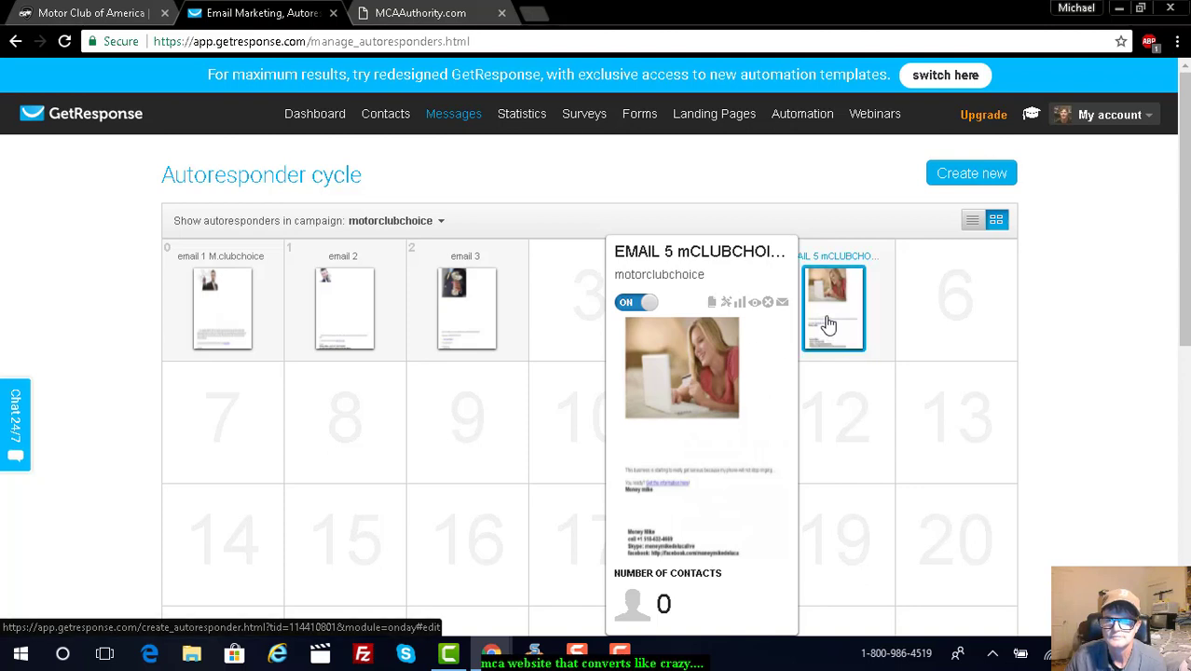
left_click(828, 324)
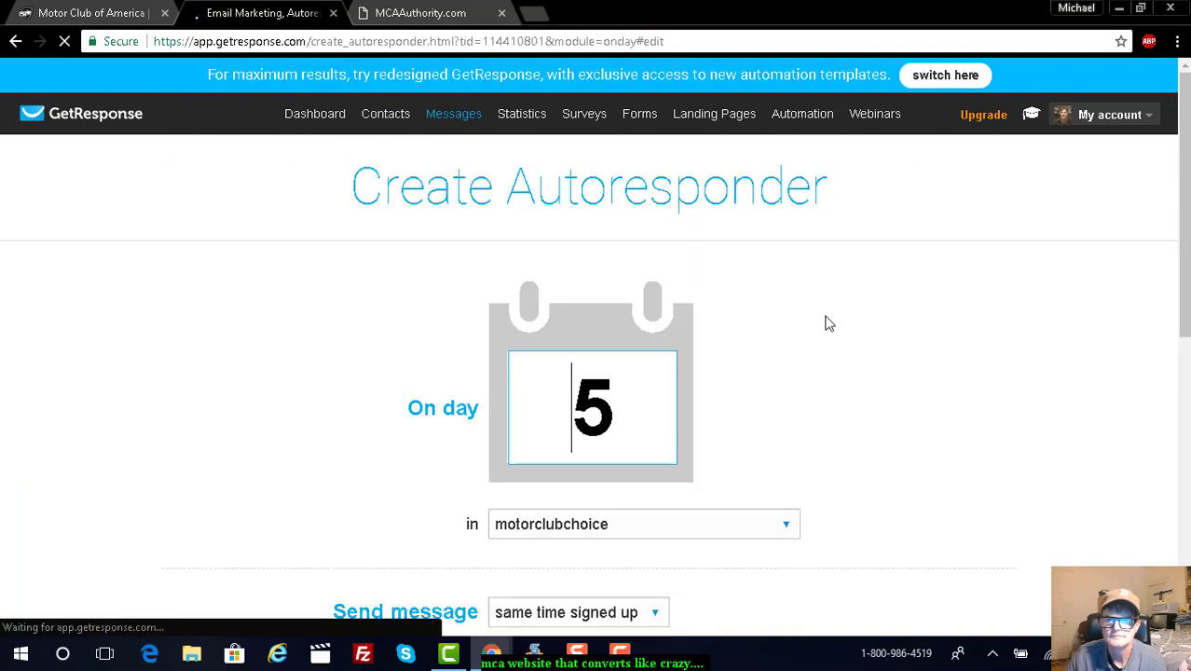
scroll(1174, 199, "down", 3)
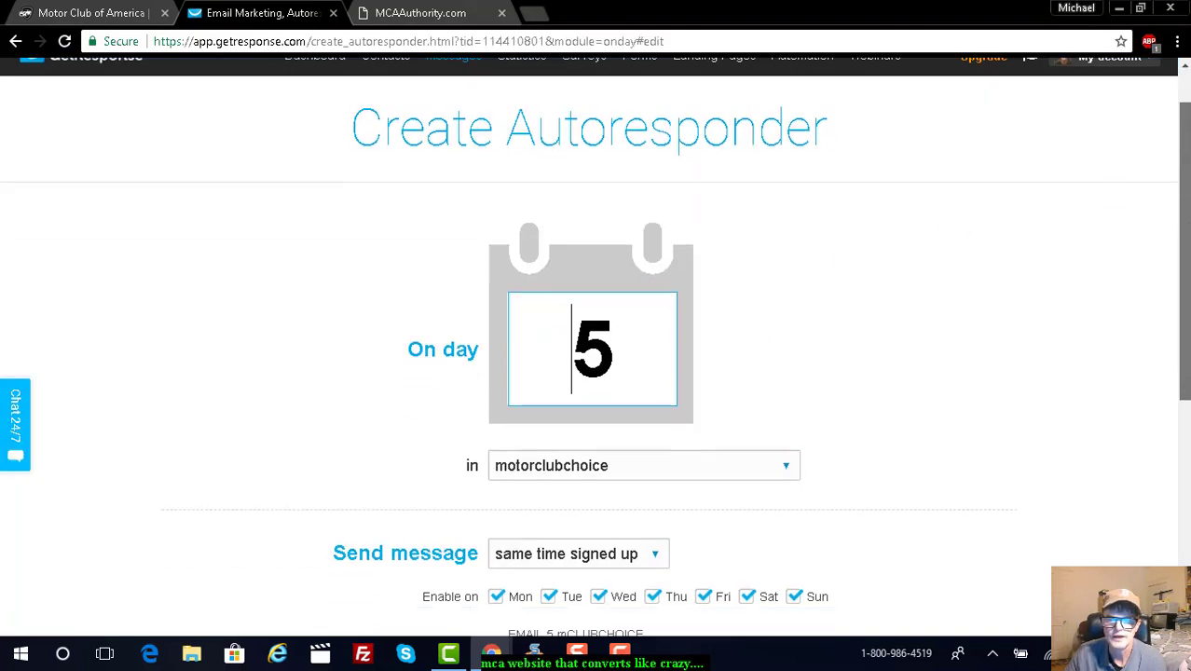
scroll(783, 564, "down", 2)
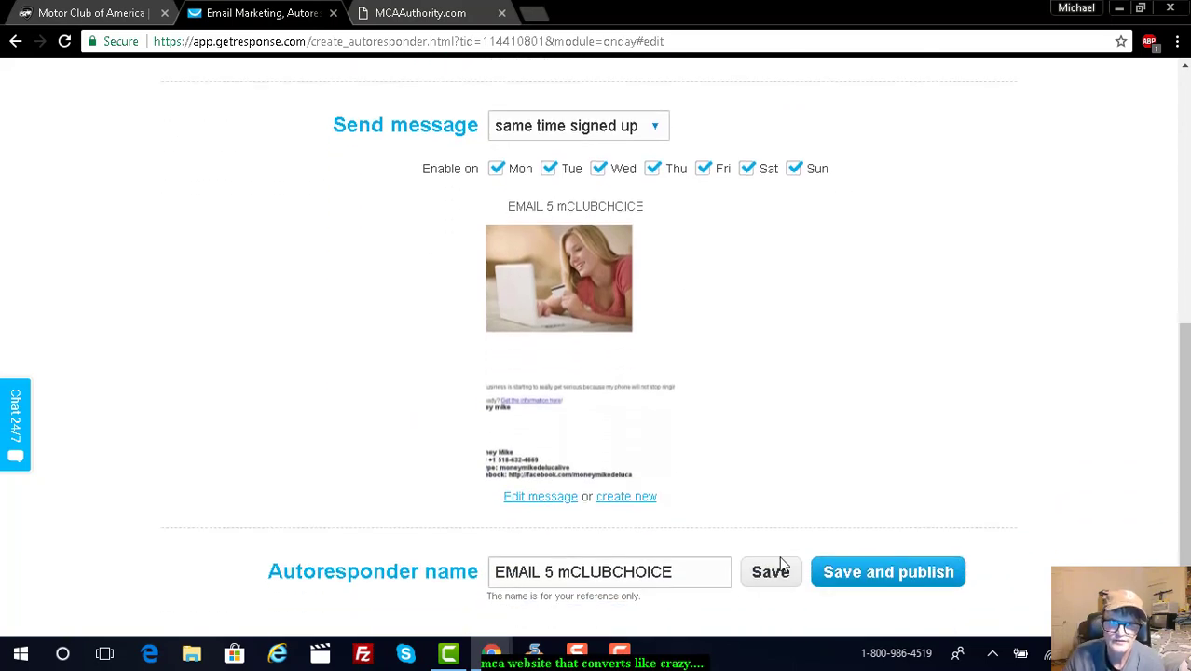
left_click(541, 499)
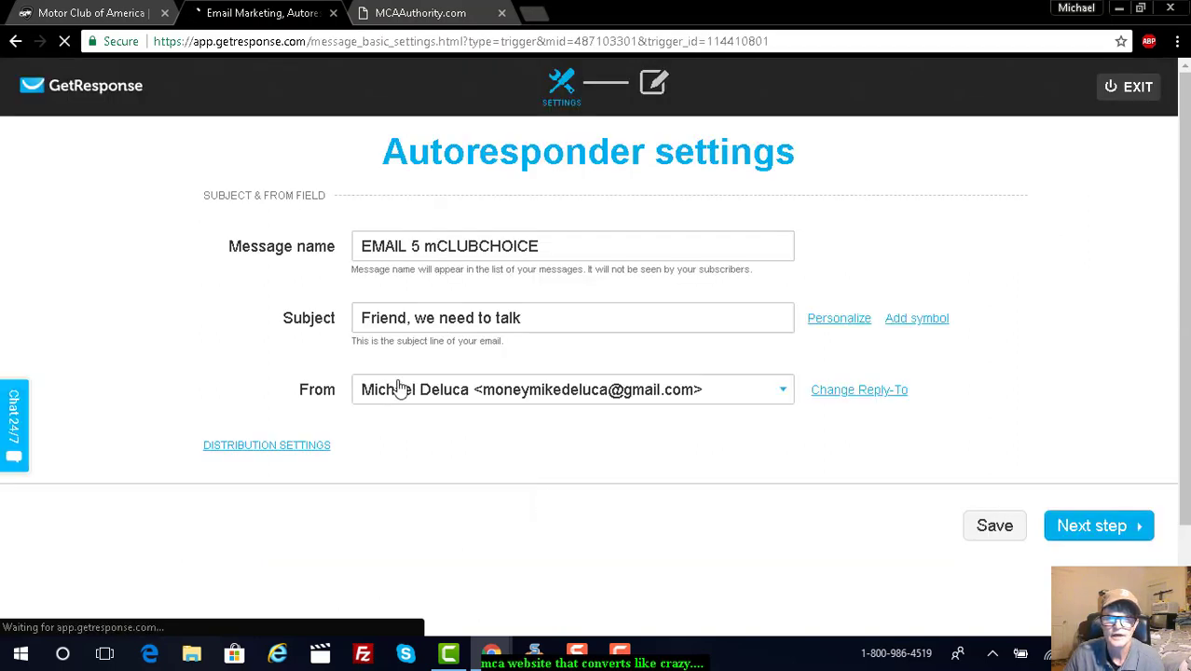
left_click(1087, 529)
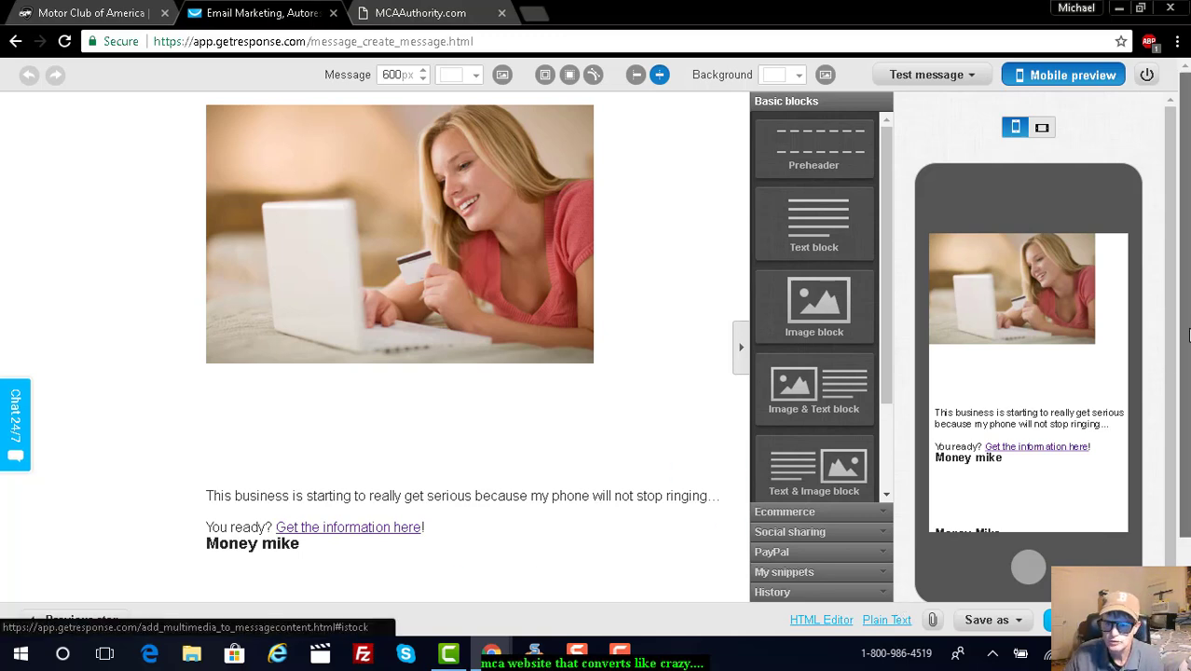
scroll(1187, 335, "down", 2)
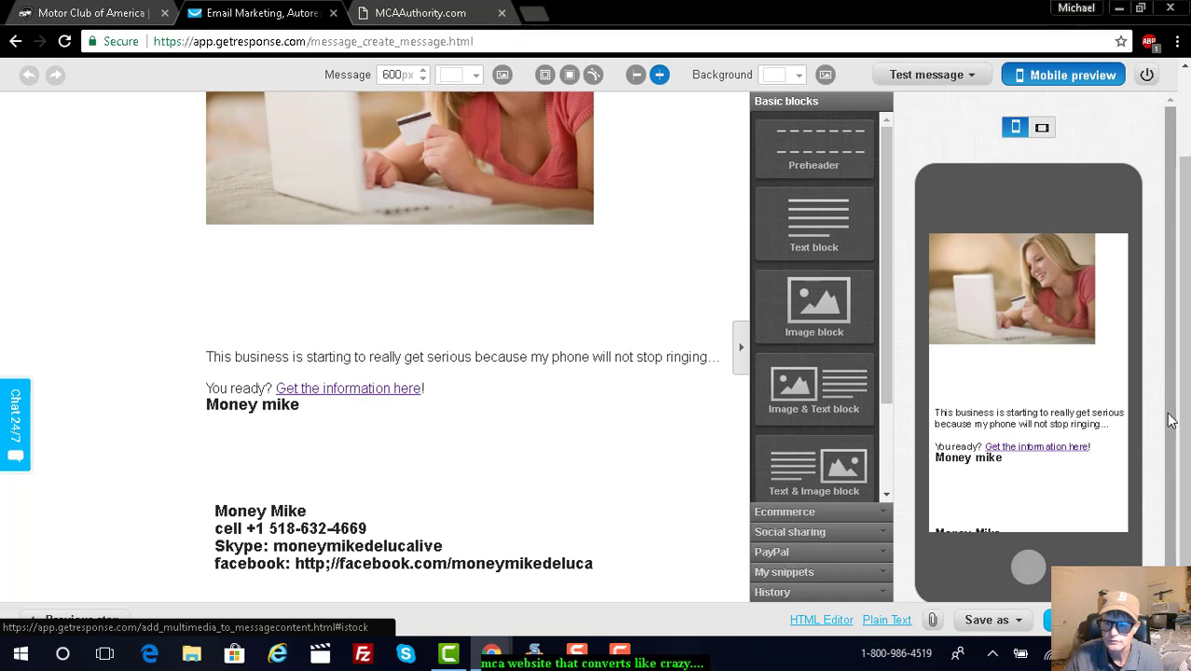
scroll(1171, 421, "down", 1)
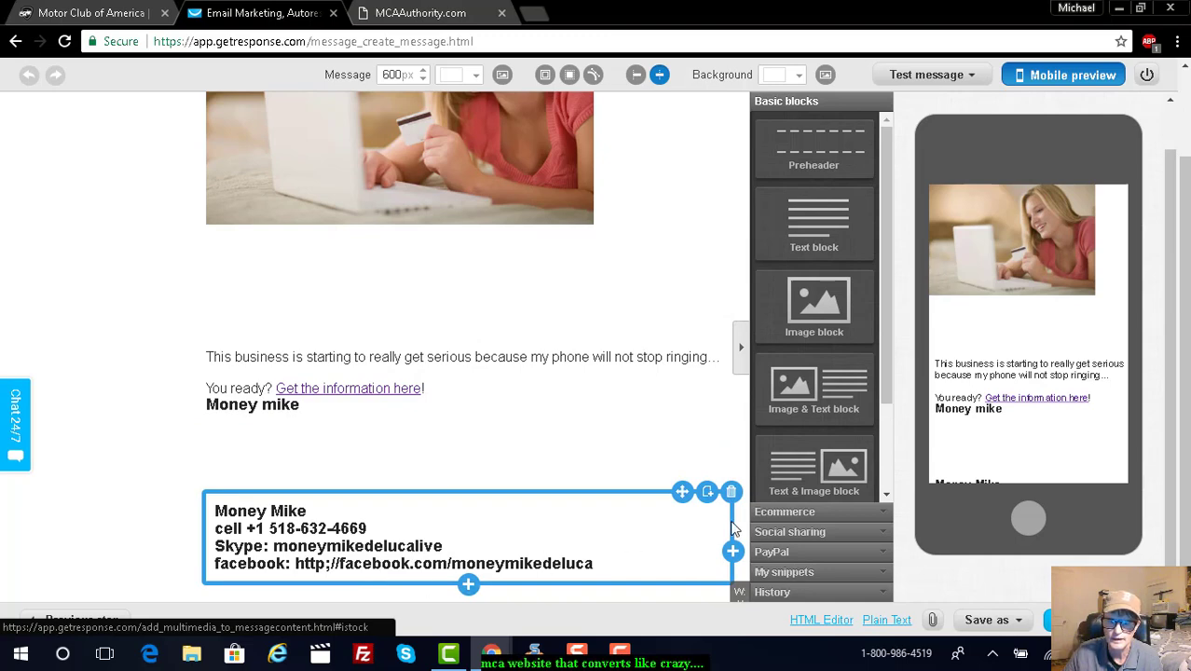
left_click(783, 572)
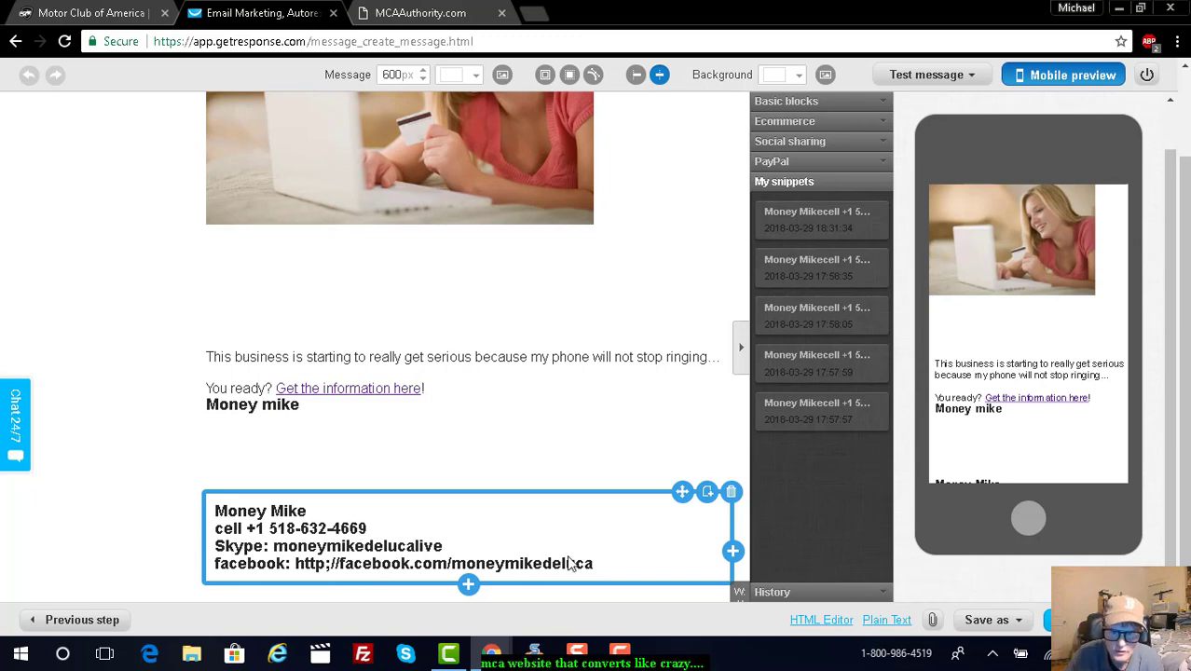
left_click(597, 566)
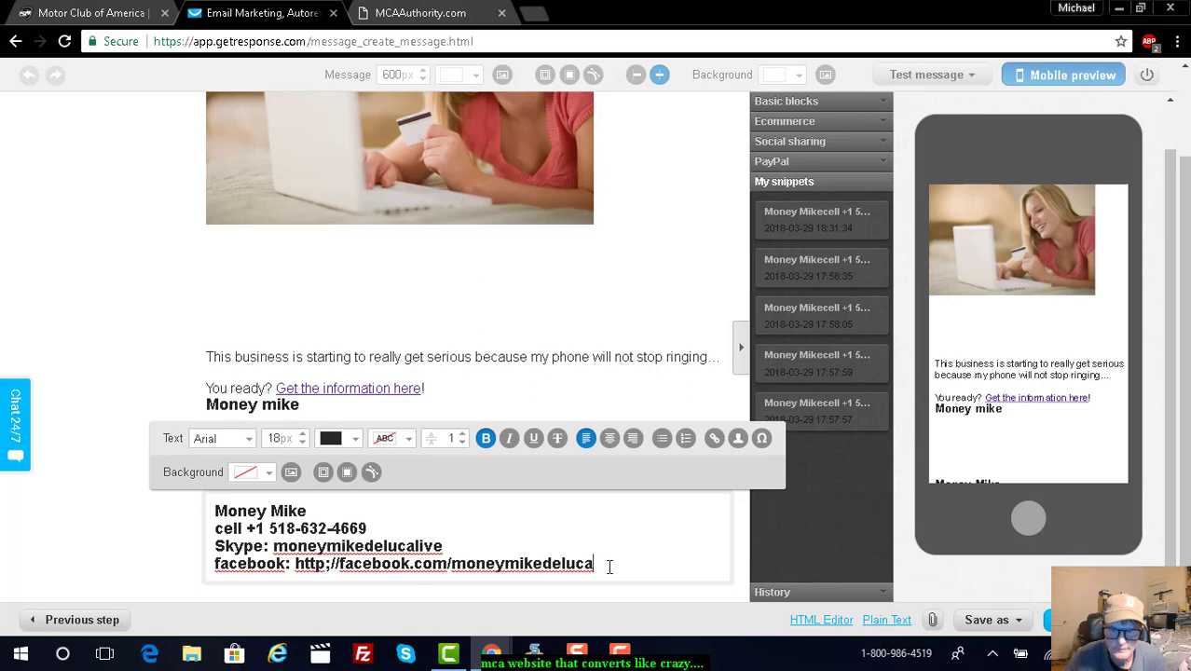
left_click(791, 366)
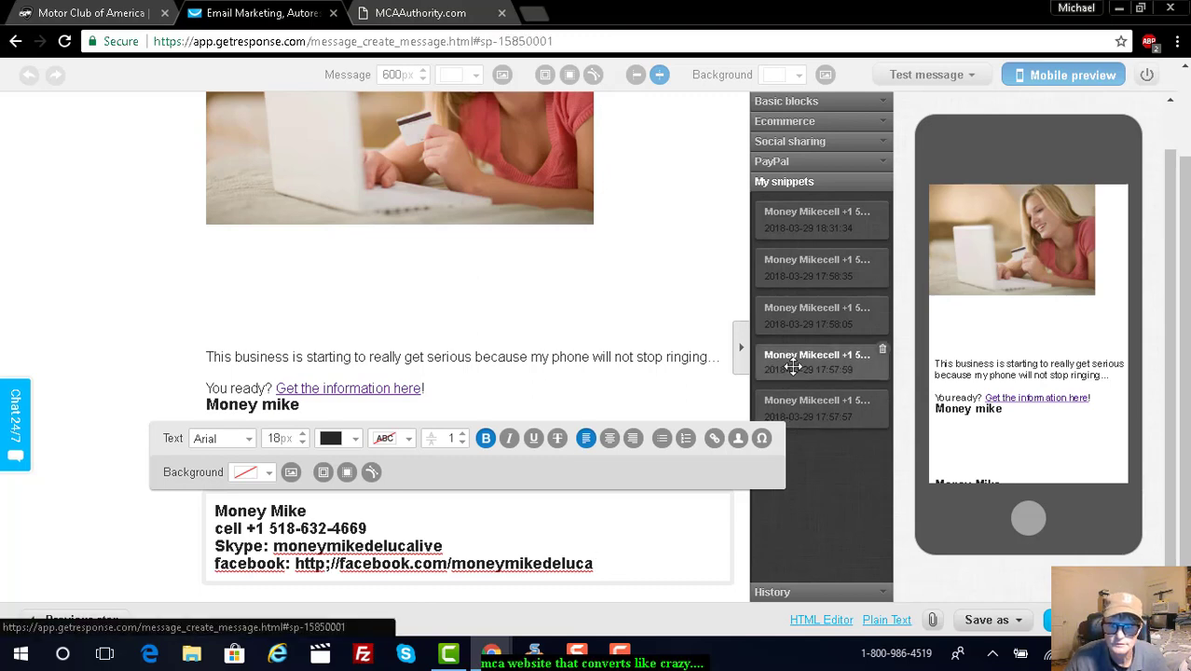
left_click_drag(791, 366, 814, 359)
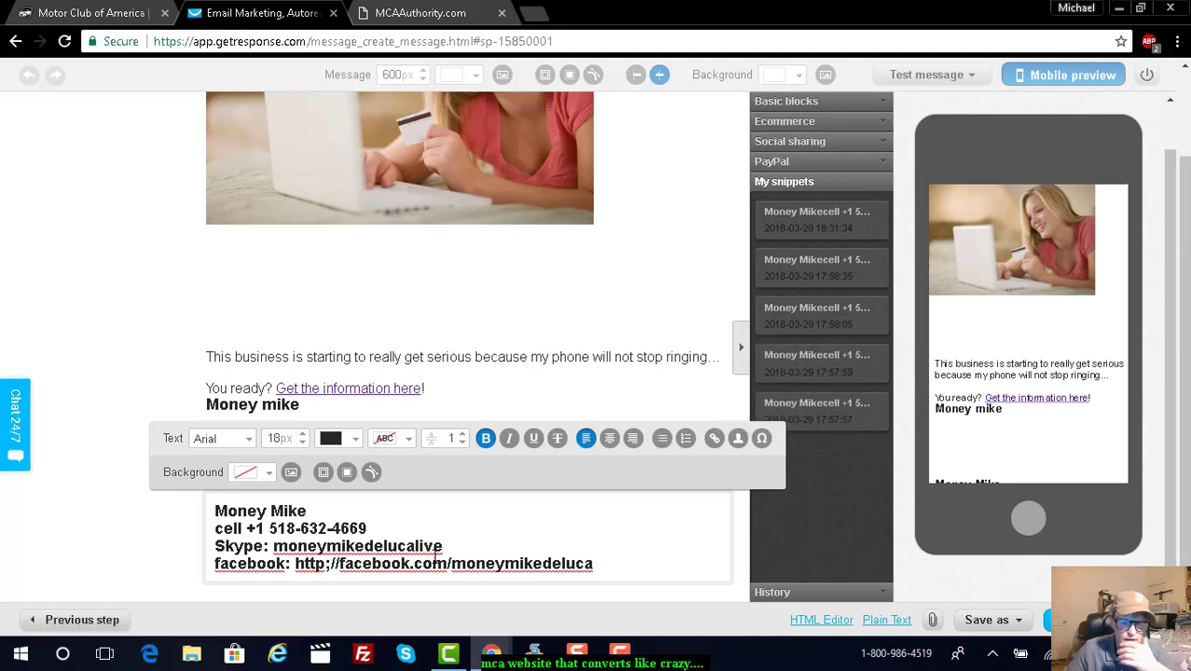
left_click(604, 563)
key("BackSpace")
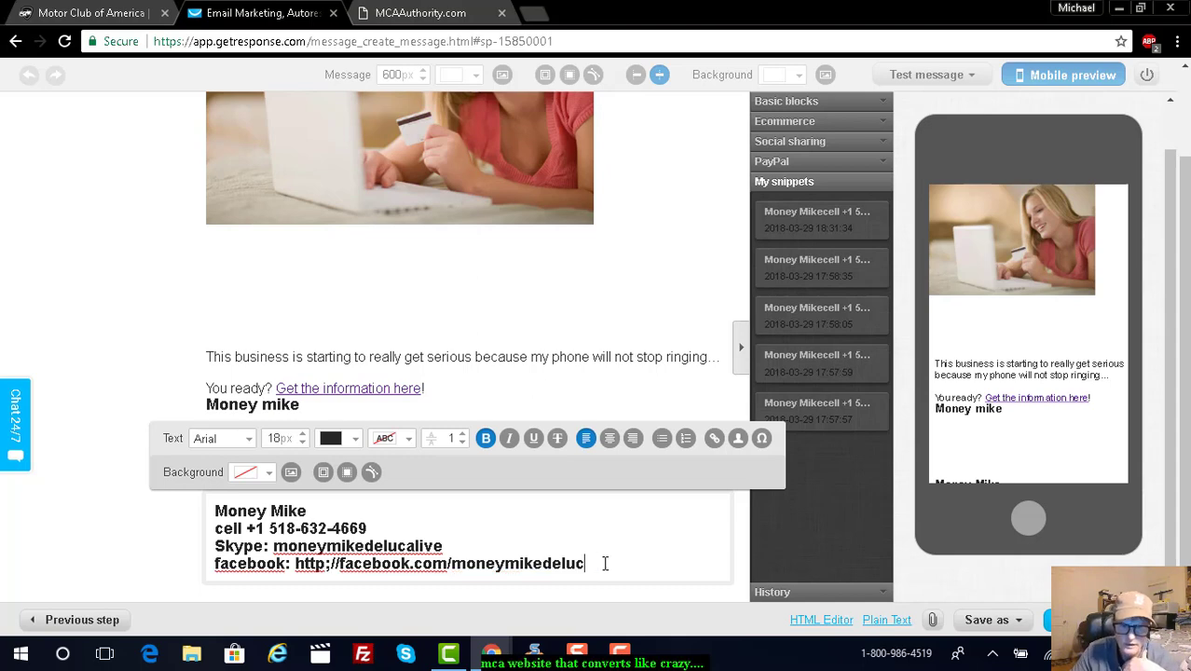
key("BackSpace")
key("BackSpace")
key("BackSpace")
key("BackSpace")
key("BackSpace")
key("BackSpace")
key("BackSpace")
key("BackSpace")
key("BackSpace")
key("BackSpace")
key("BackSpace")
key("BackSpace")
key("BackSpace")
key("BackSpace")
key("BackSpace")
key("BackSpace")
key("BackSpace")
key("BackSpace")
key("BackSpace")
key("BackSpace")
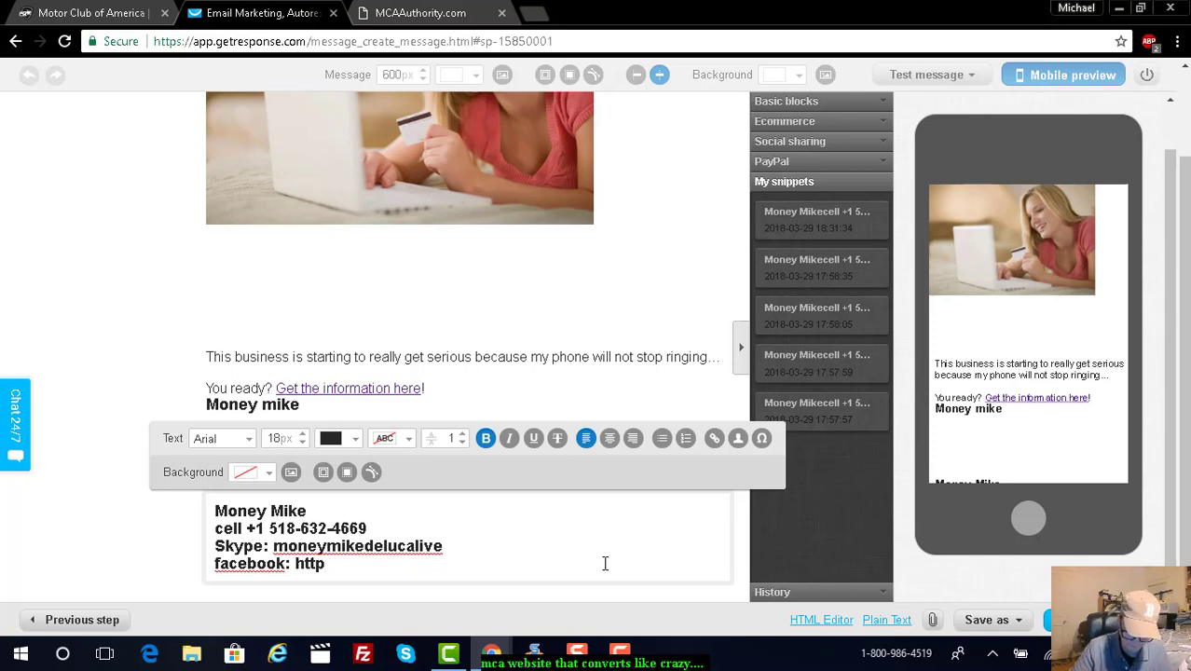
type(":")
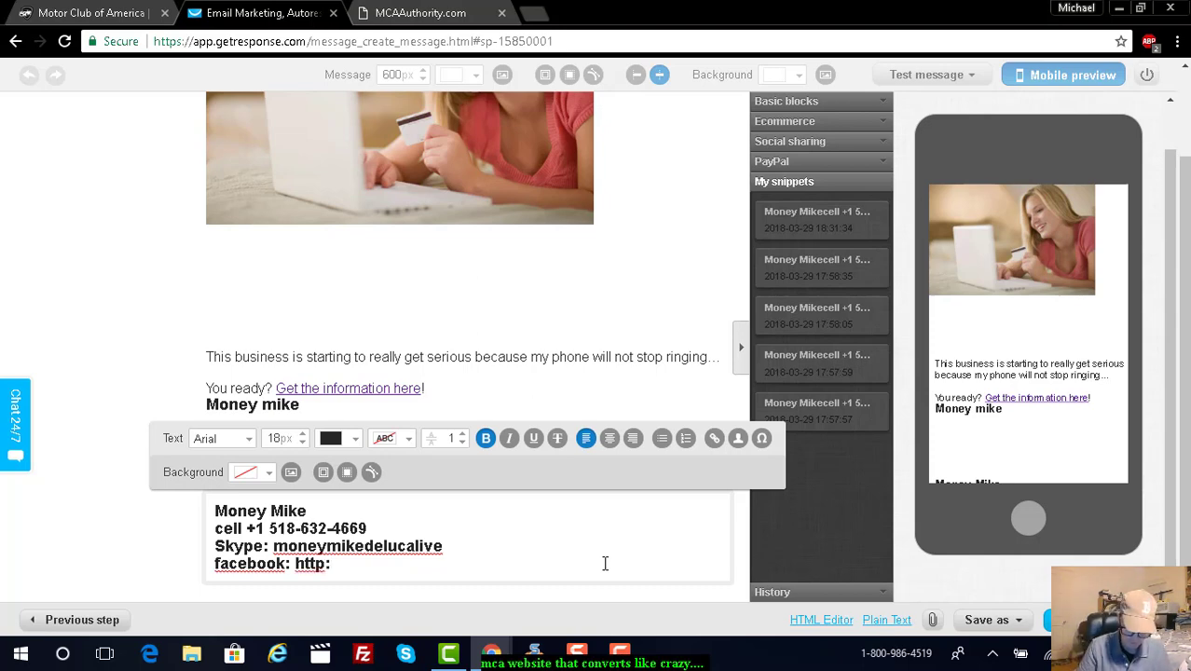
type("//www.")
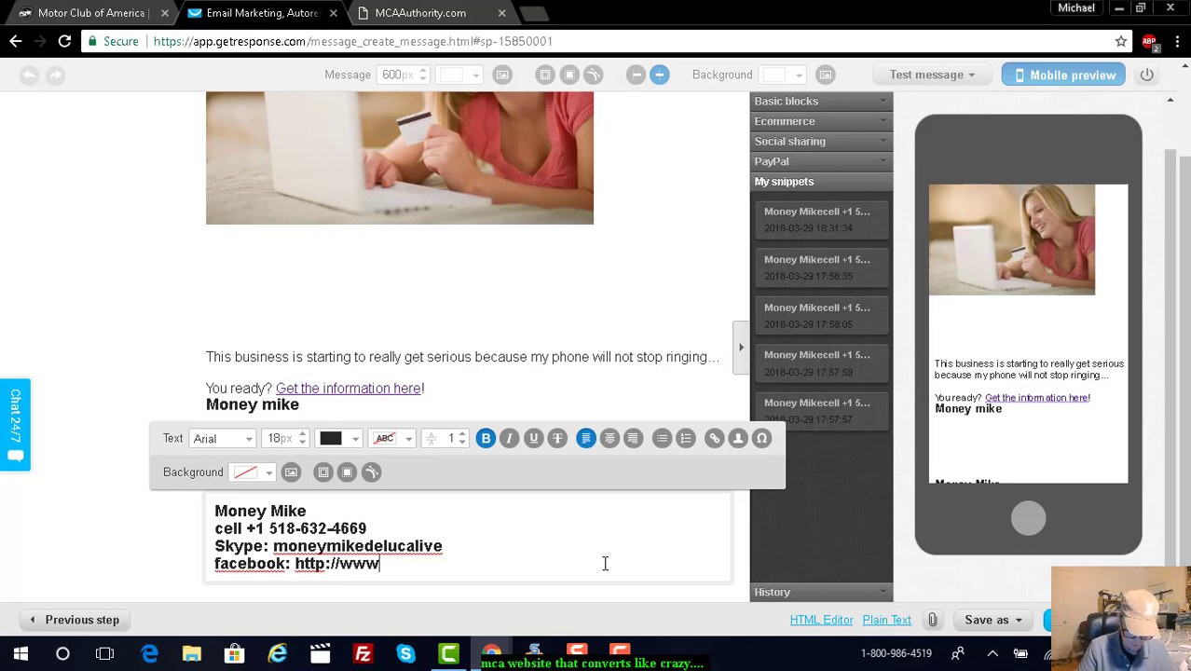
type("faceb")
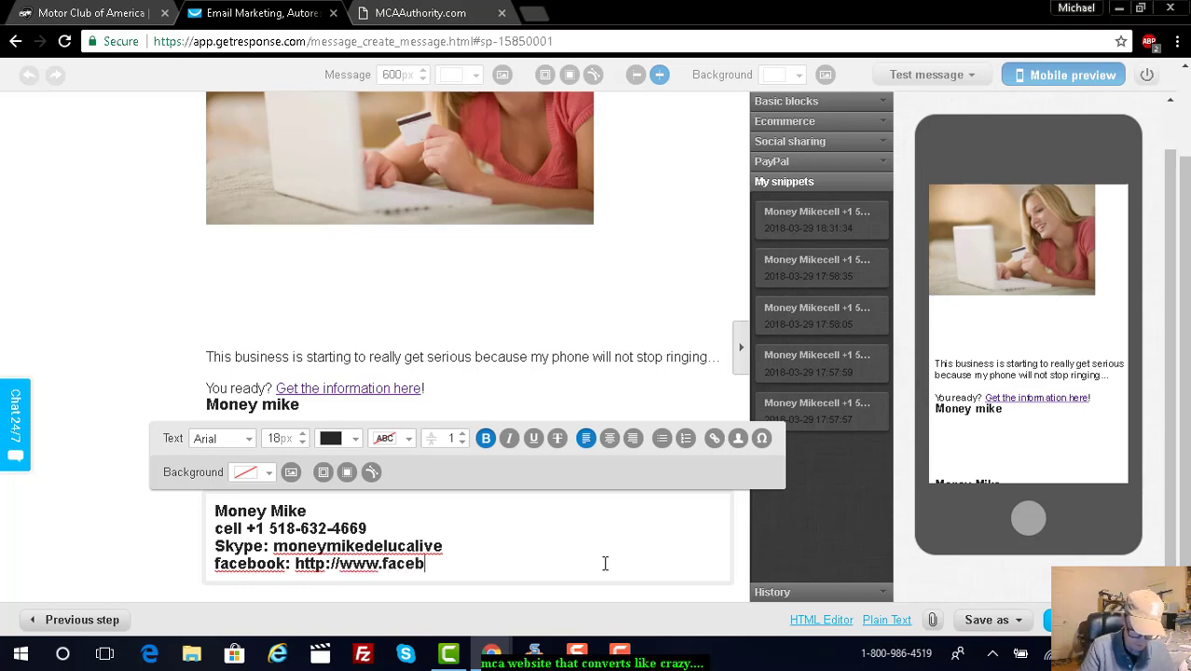
type("ook.c")
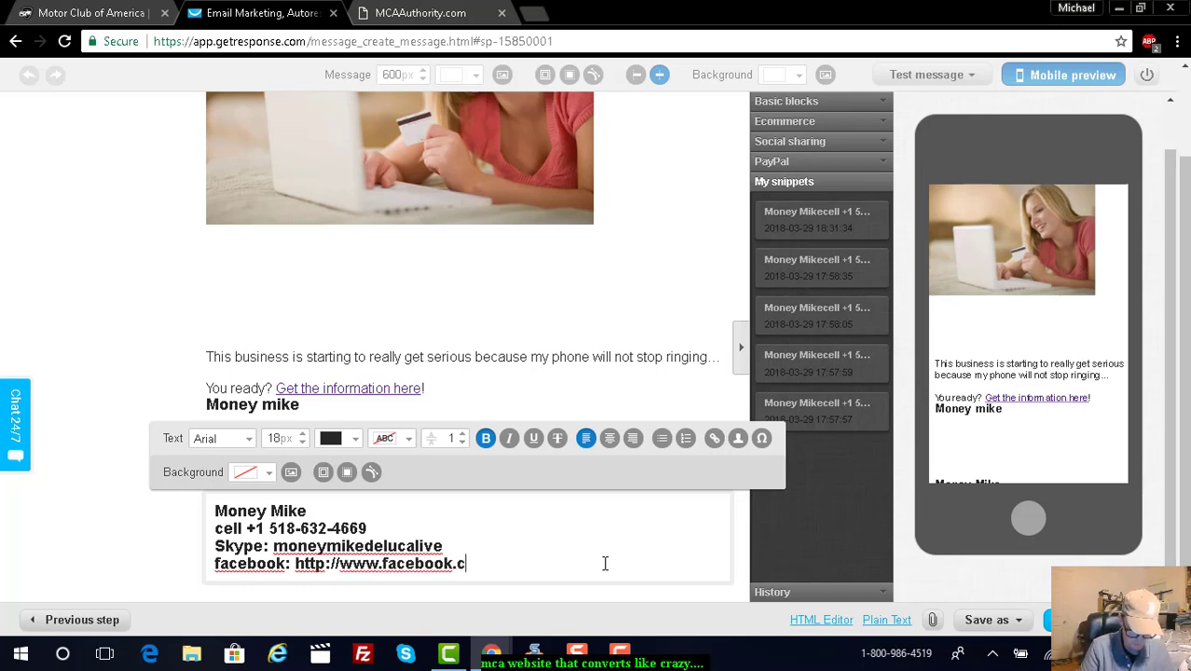
type("om/mone")
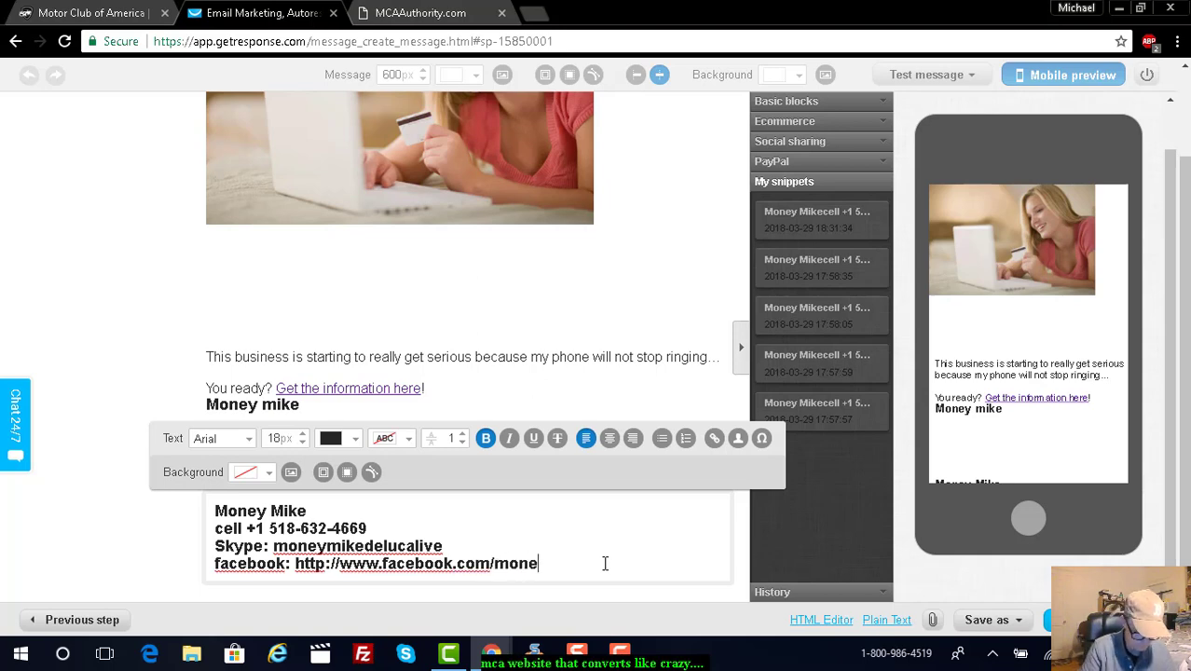
type("ymikedeluca")
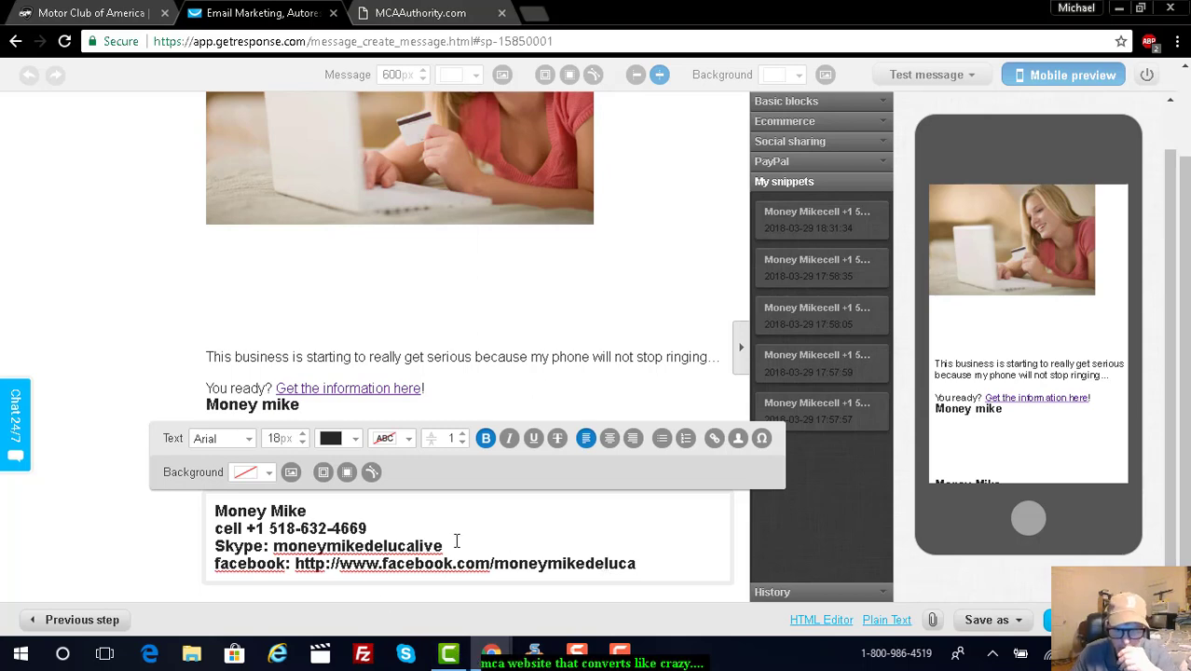
Step: Leave text editing and save the corrected signature block as a new snippet
left_click(675, 550)
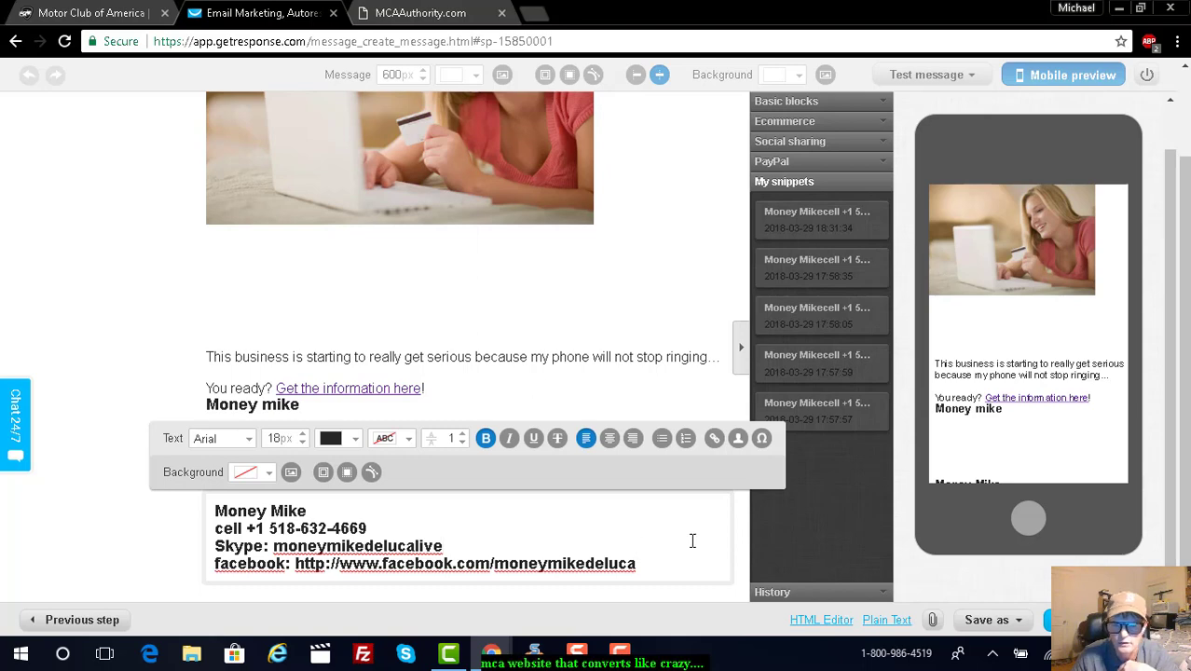
left_click(153, 551)
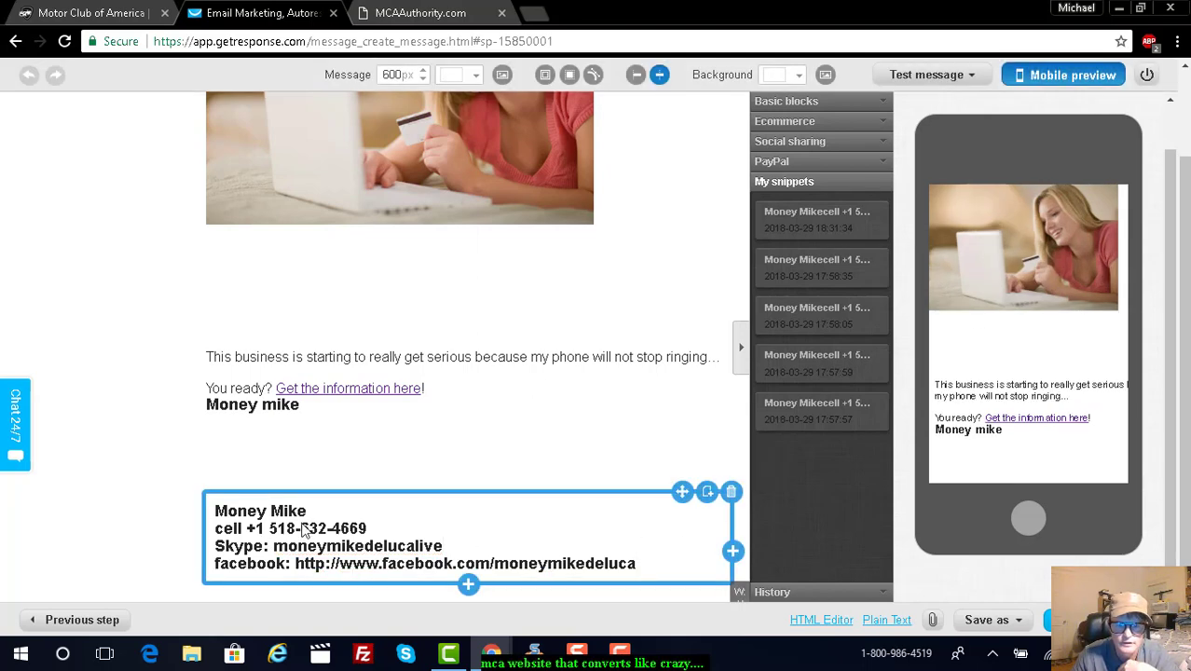
left_click(707, 493)
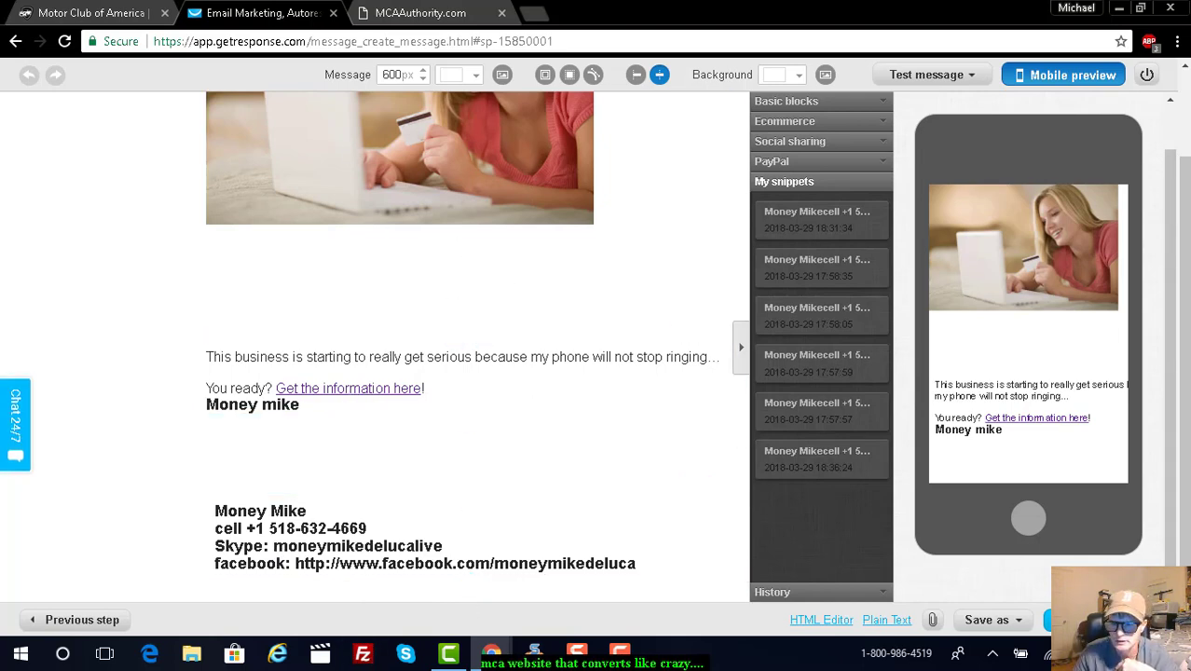
Step: Finish the message with the corrected signature, and save and publish the autoresponder EMAIL 5 mCLUBCHOICE again
left_click(1072, 620)
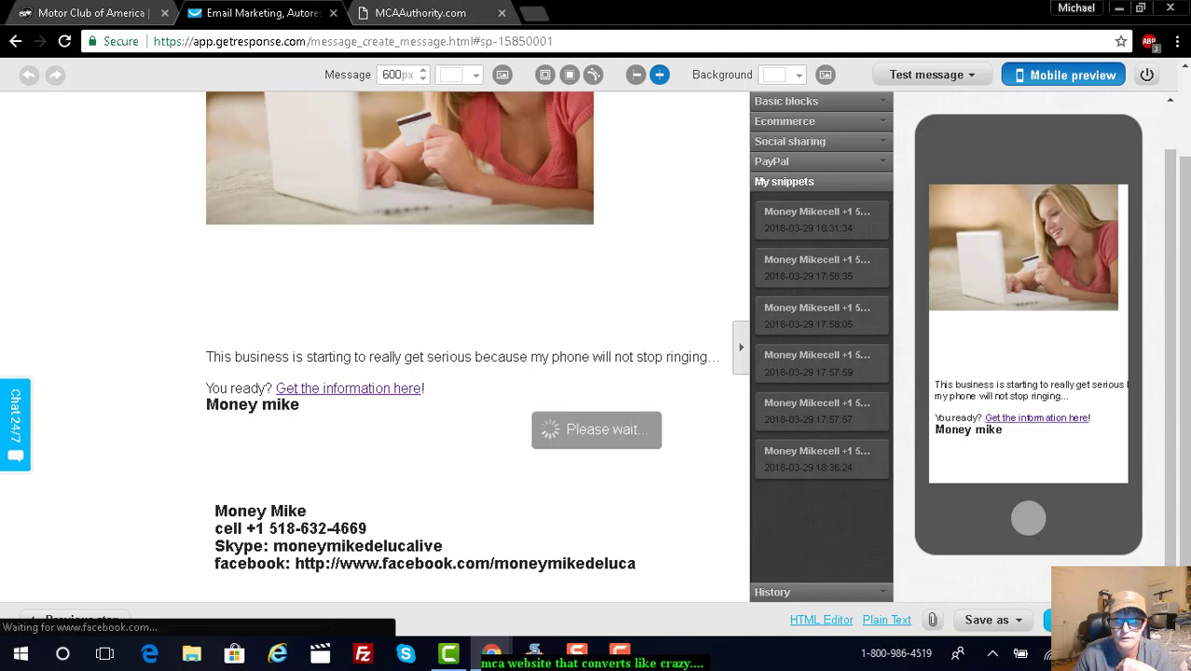
scroll(1040, 594, "down", 10)
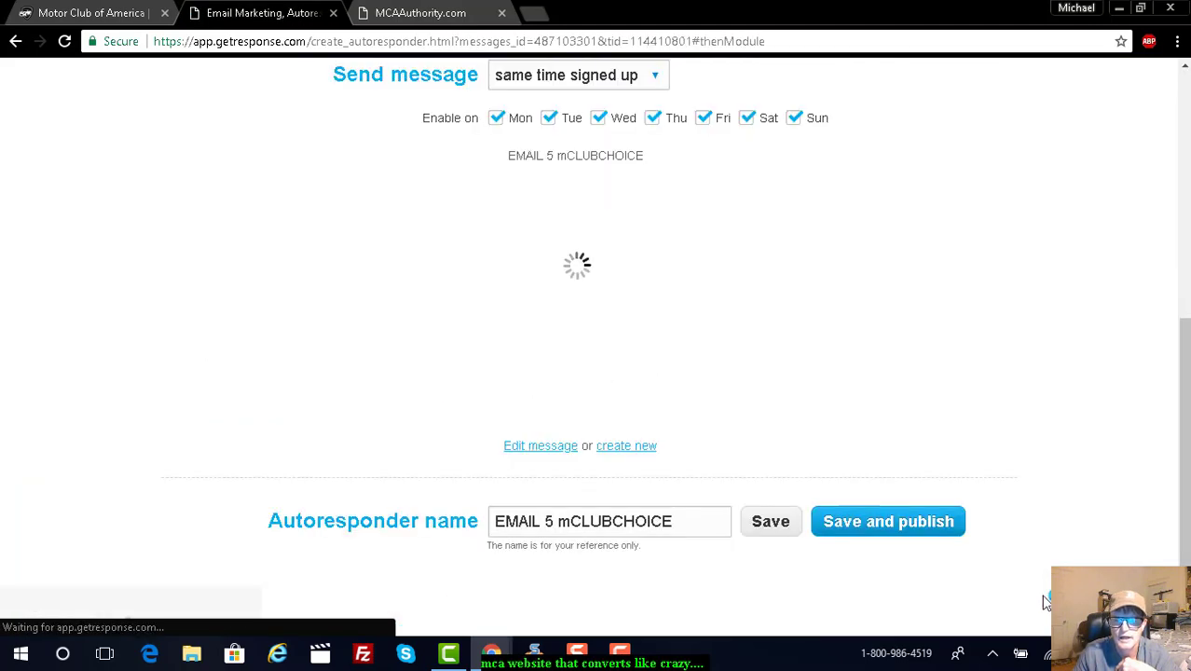
left_click(895, 573)
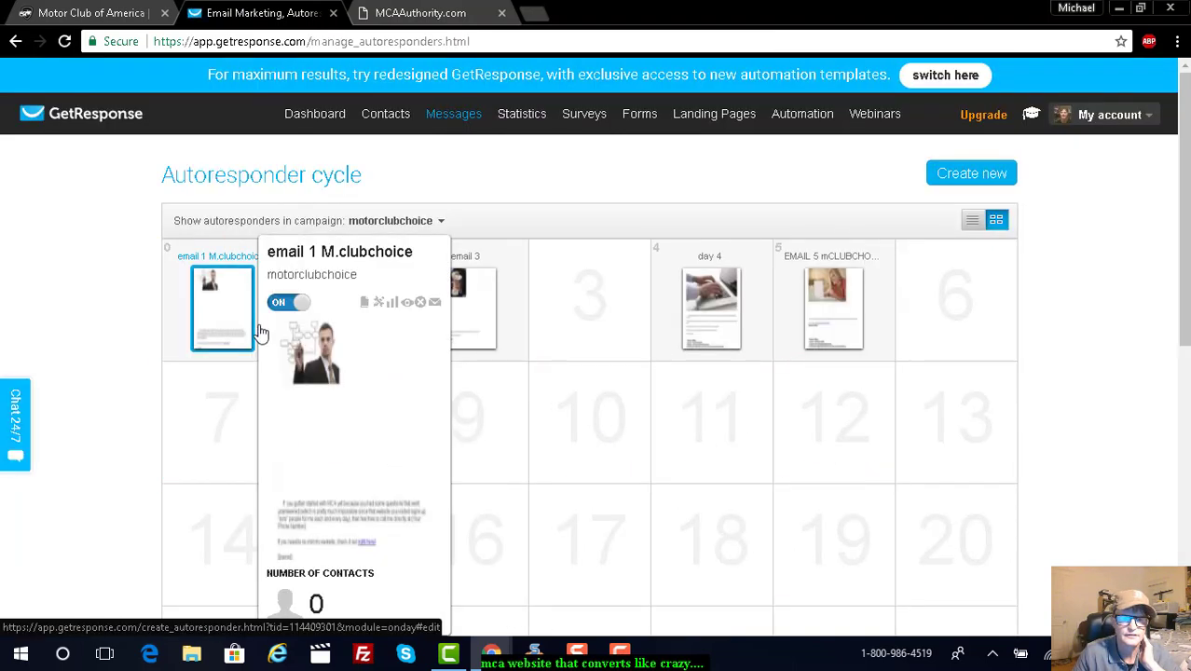
Step: Review the motorclubchoice autoresponder cycle, checking the emails placed from day 0 on and the remaining days
mouse_move(787, 318)
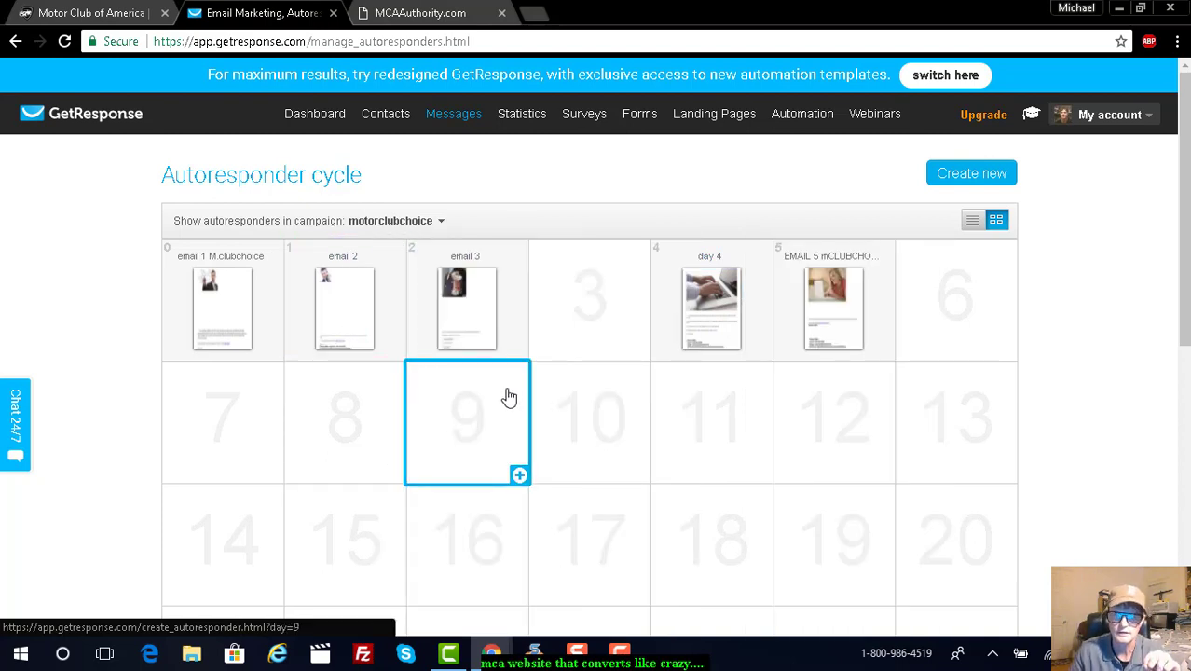
mouse_move(374, 320)
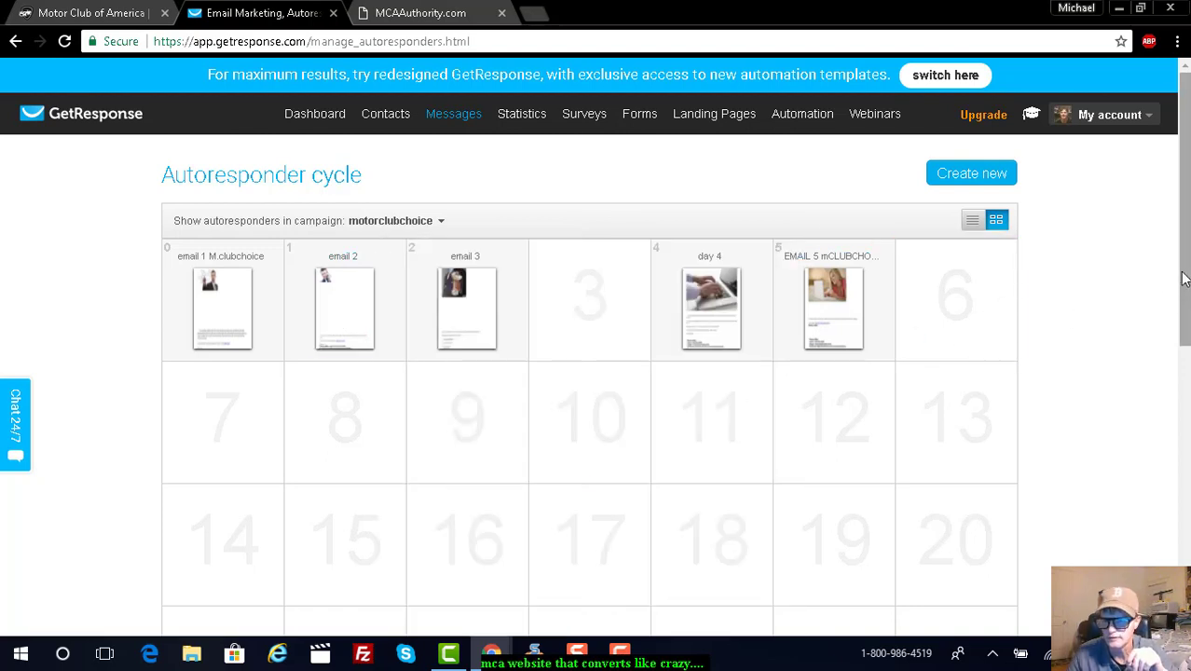
scroll(1109, 322, "down", 2)
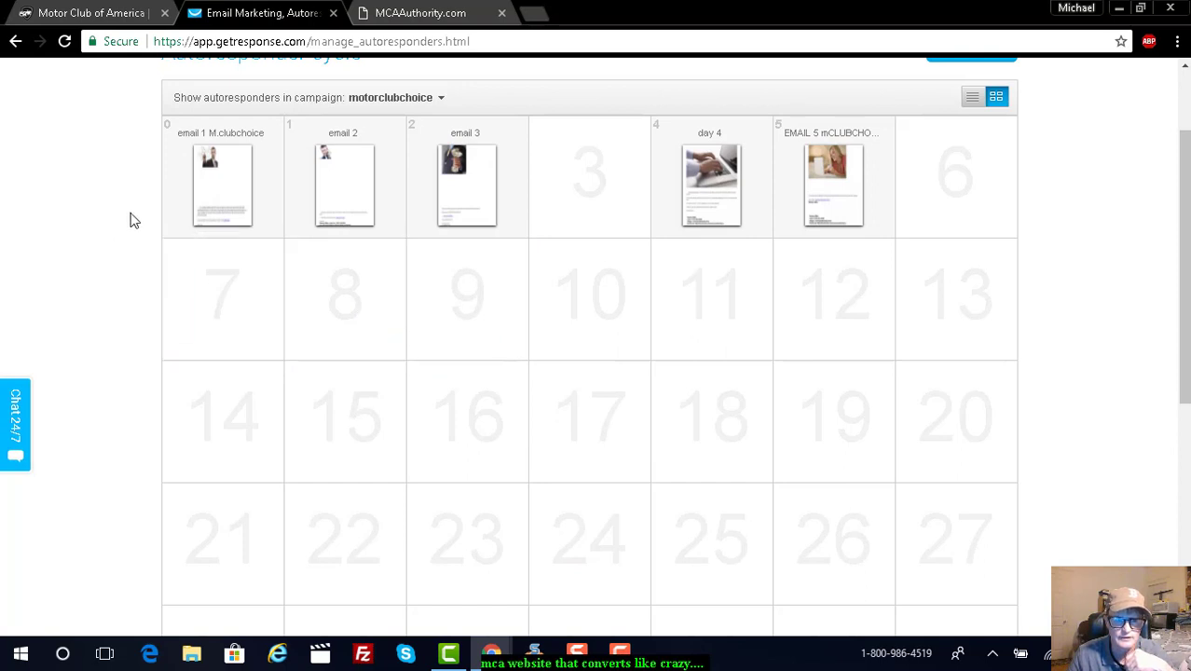
mouse_move(669, 216)
mouse_move(805, 213)
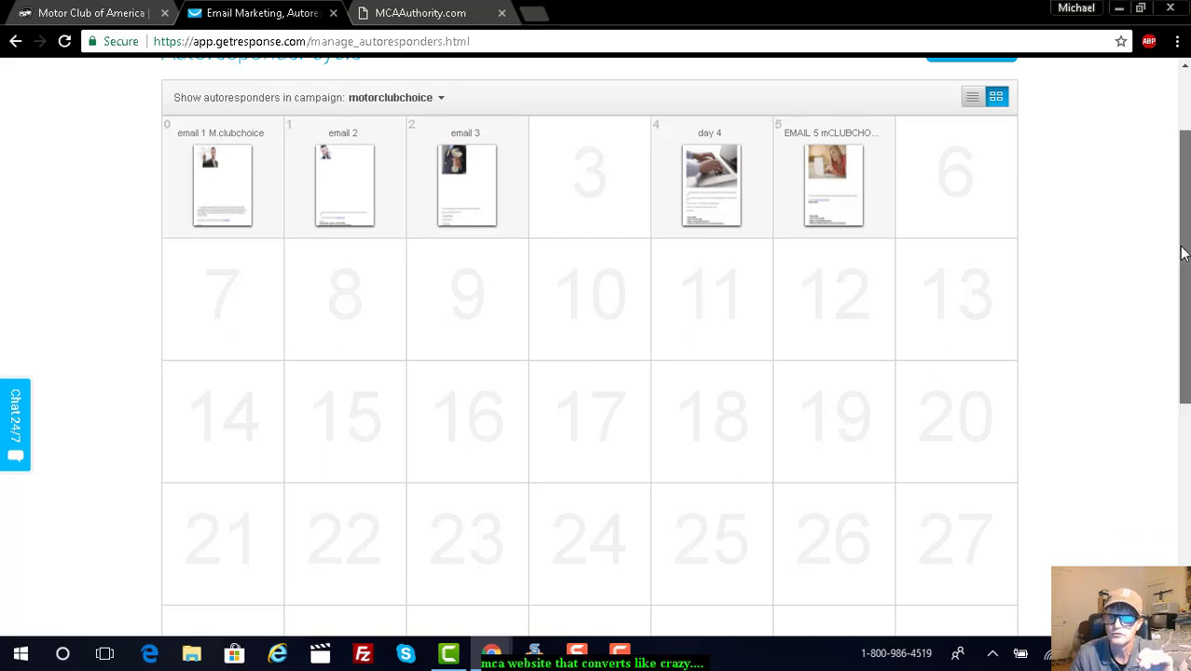
scroll(1181, 253, "down", 4)
scroll(1169, 263, "up", 4)
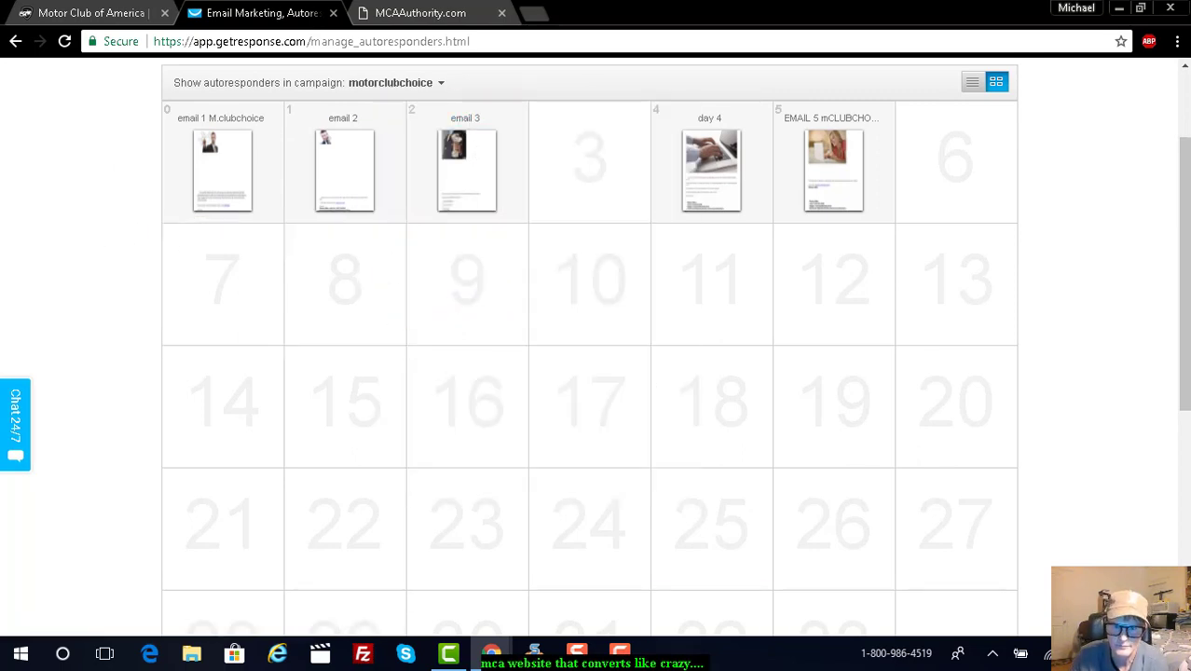
left_click(620, 656)
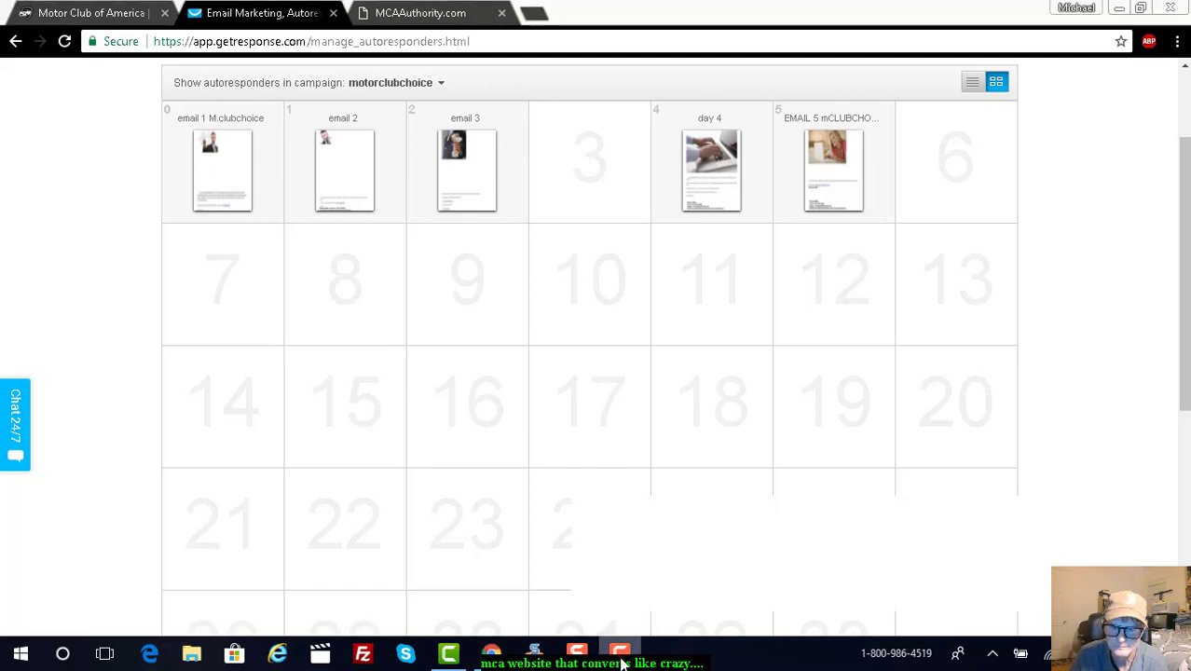